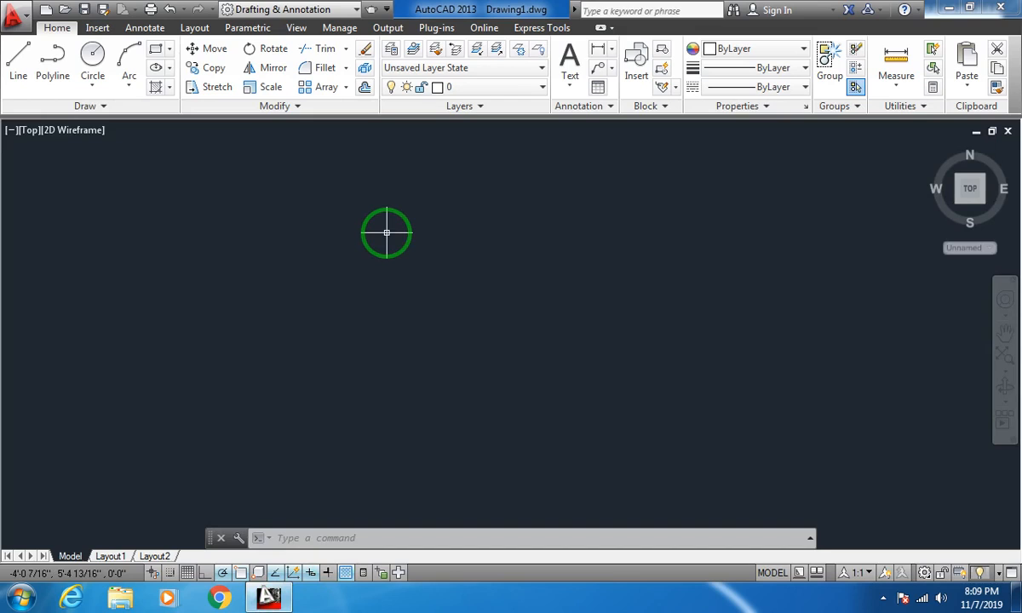
Draw a 20' horizontal line as the upper edge of the wall outline.
key("Escape")
type("l")
key("Return")
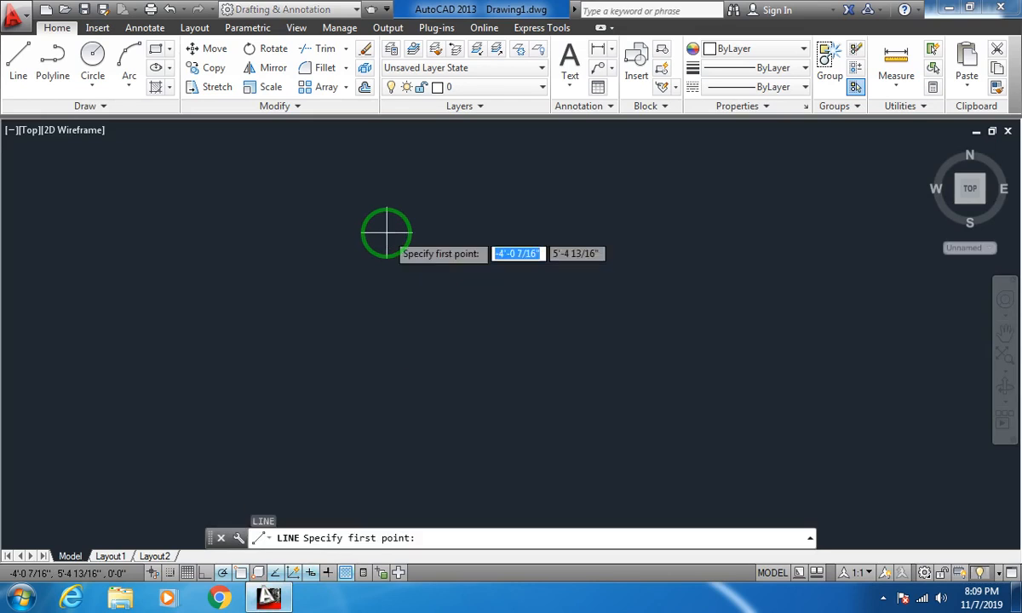
left_click(166, 285)
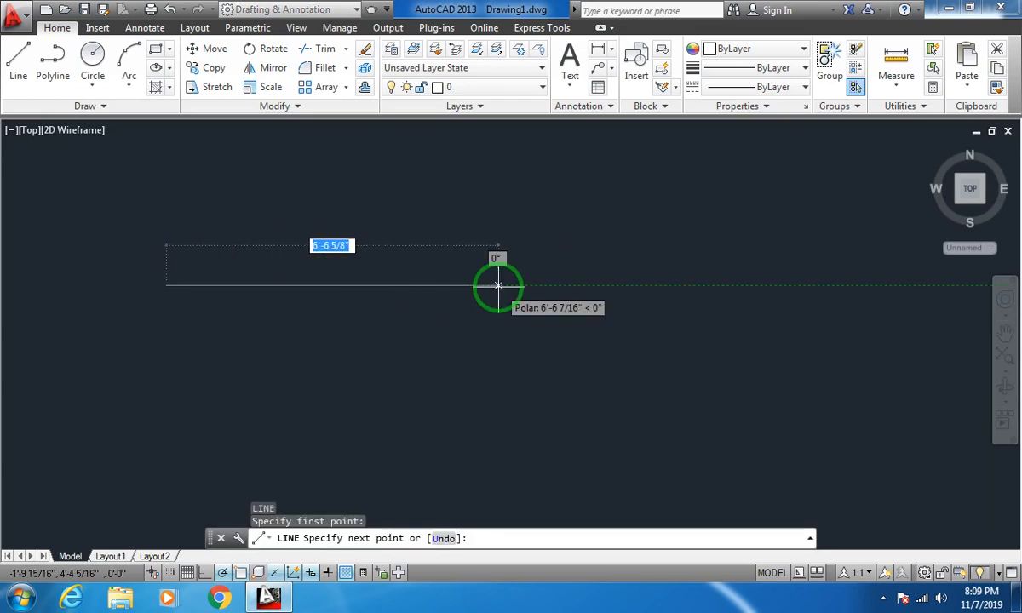
type("20'")
key("Return")
Continue the outline 9" downward and 20' back to the left, then close it into a long narrow rectangle.
scroll(586, 319, "down", 2)
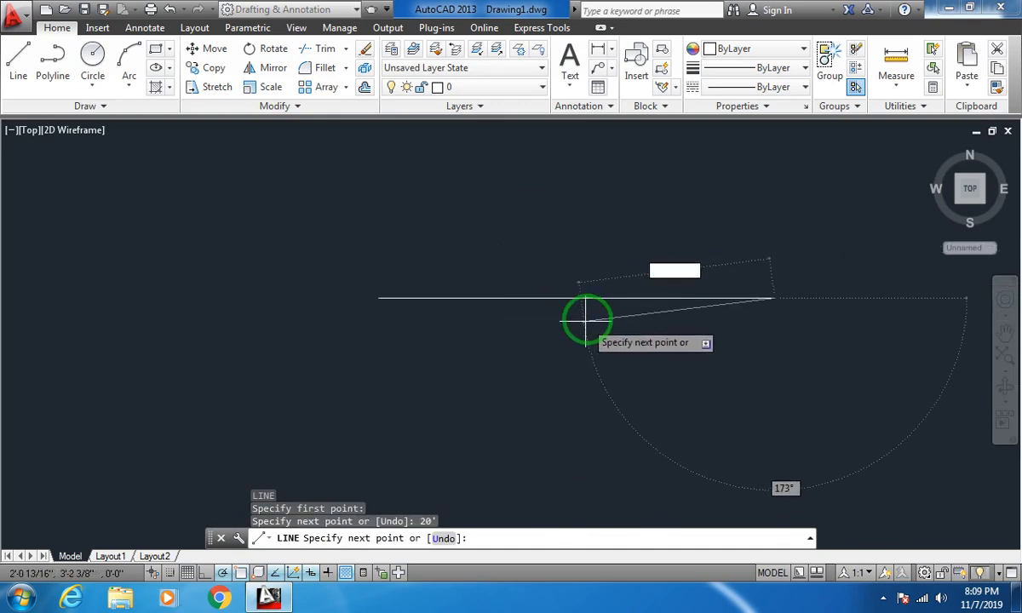
mouse_move(586, 319)
middle_mouse_down()
mouse_move(662, 417)
mouse_move(347, 189)
middle_mouse_up()
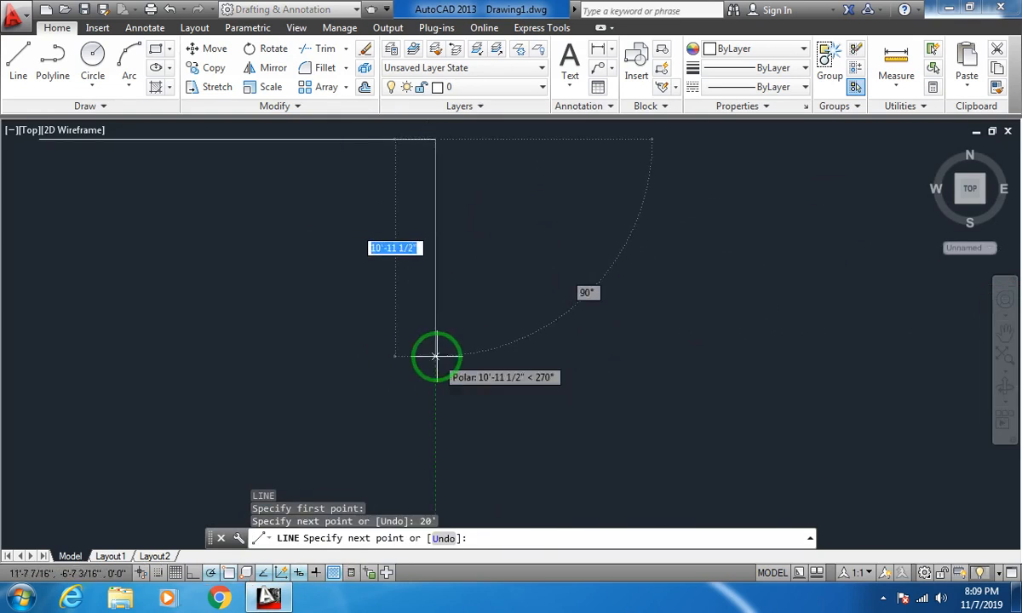
type("9")
key("Return")
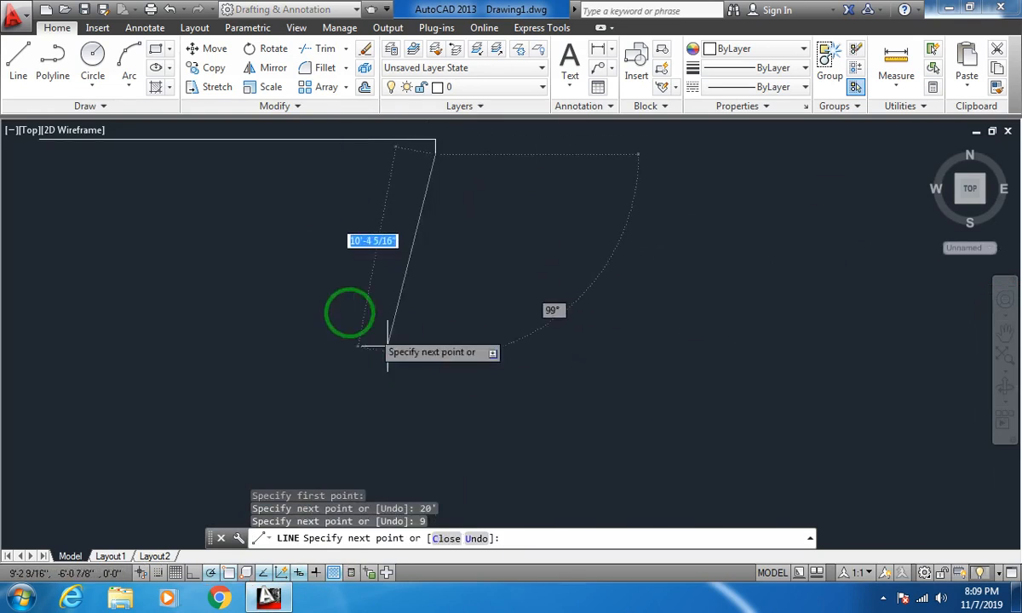
middle_click_drag(236, 194, 469, 326)
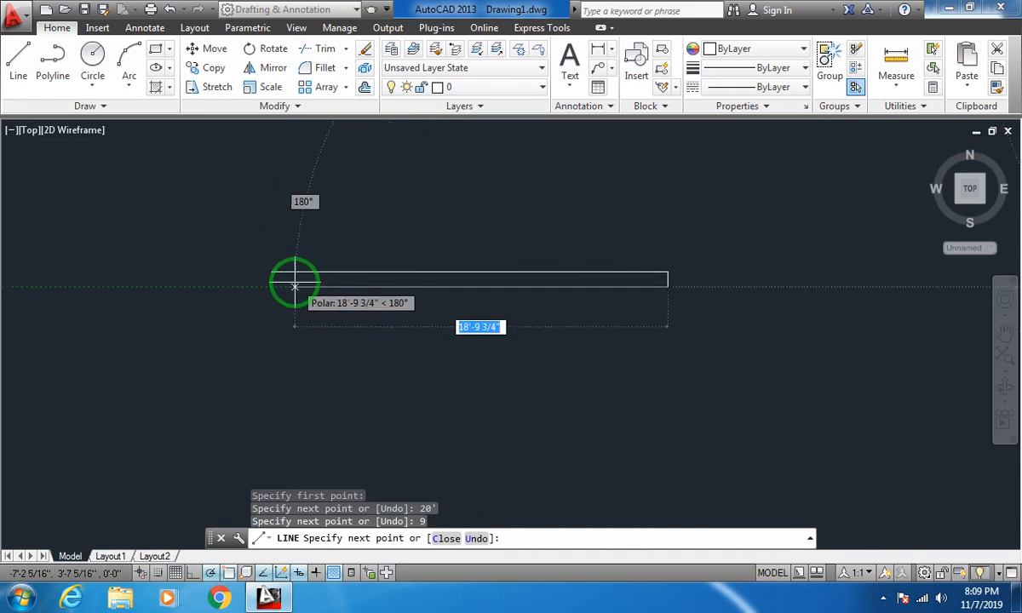
type("20'")
key("Return")
type("c")
key("Return")
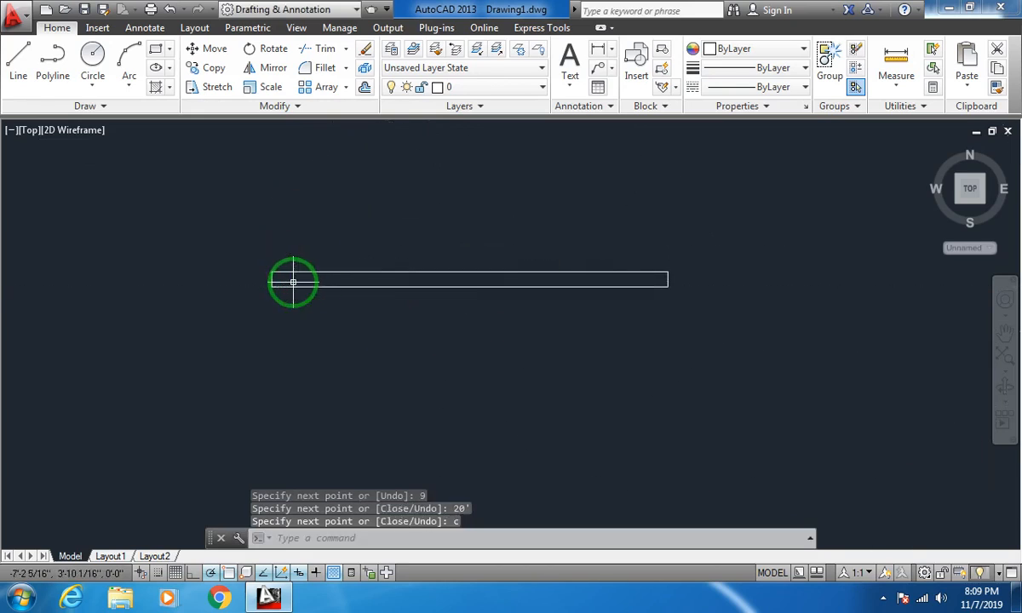
key("Escape")
Draw a vertical line across the wall strip near its left end, from the upper edge to the lower edge.
scroll(406, 278, "up", 2)
middle_click_drag(407, 279, 402, 354)
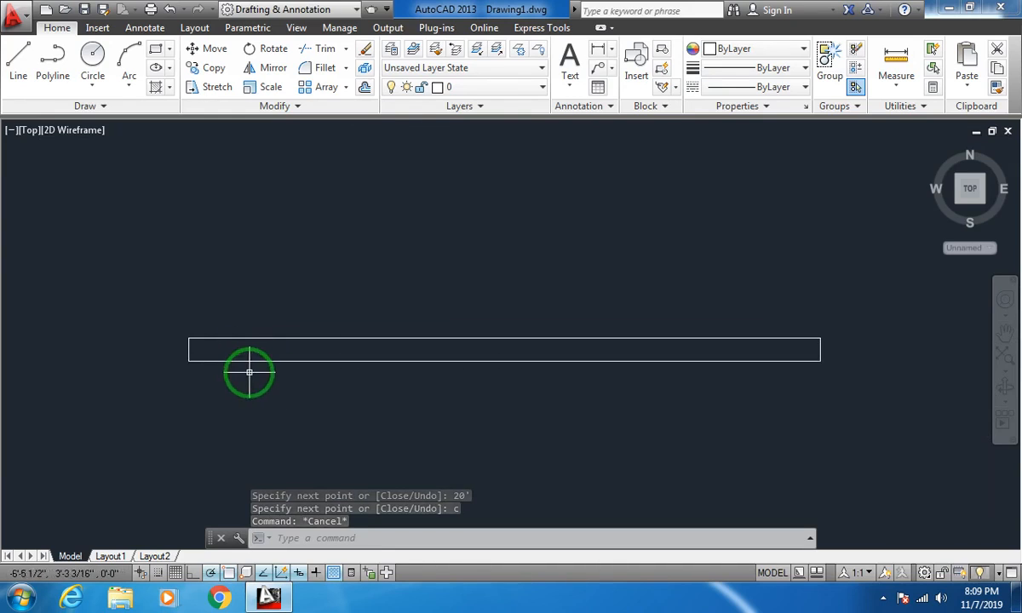
type("l")
key("Return")
left_click(212, 340)
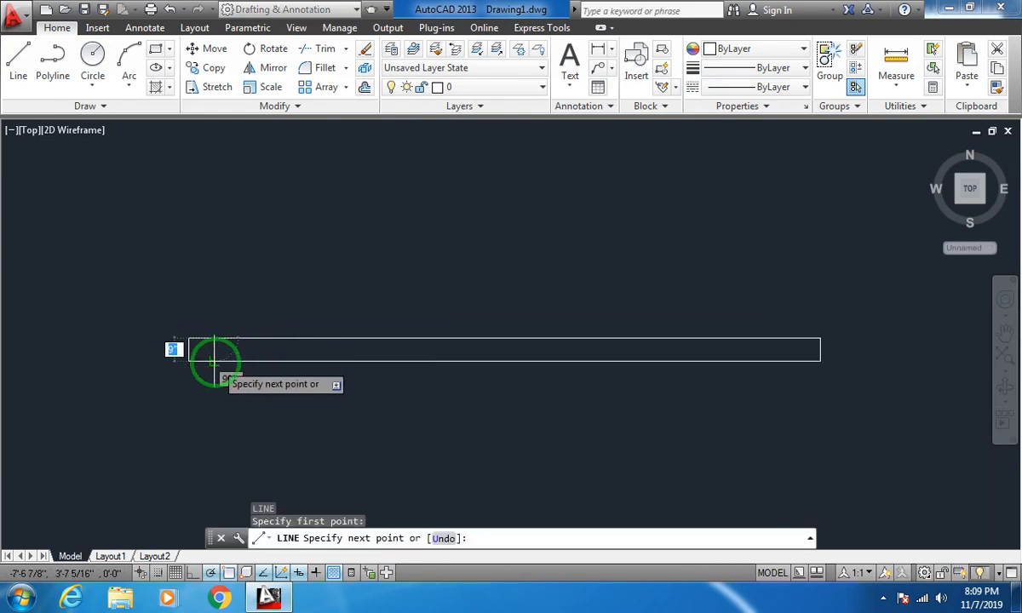
left_click(214, 361)
key("Escape")
key("Escape")
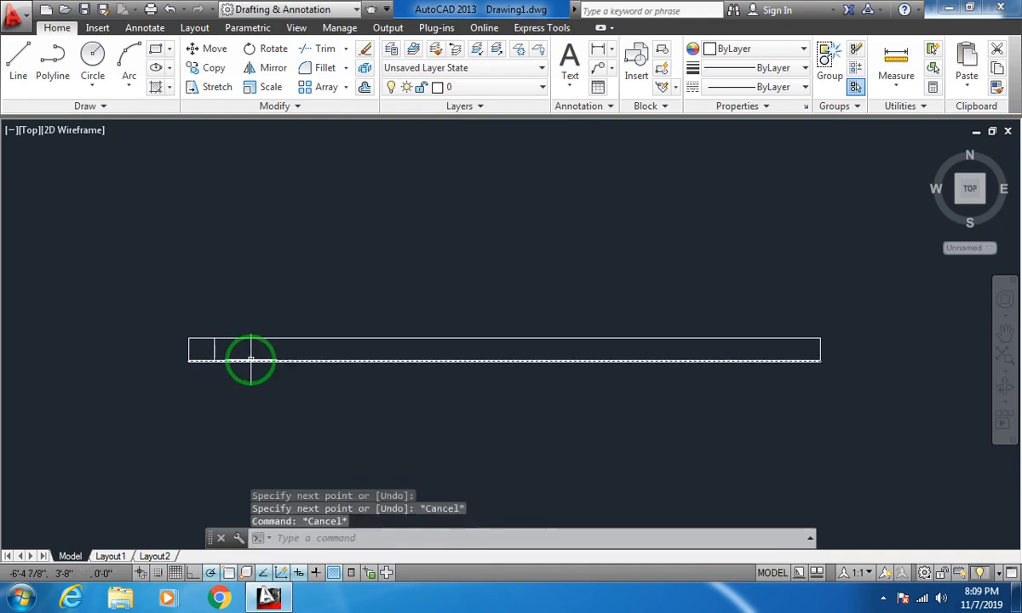
Offset the vertical cross line 4' to the right to mark the first opening's width.
type("o")
key("Return")
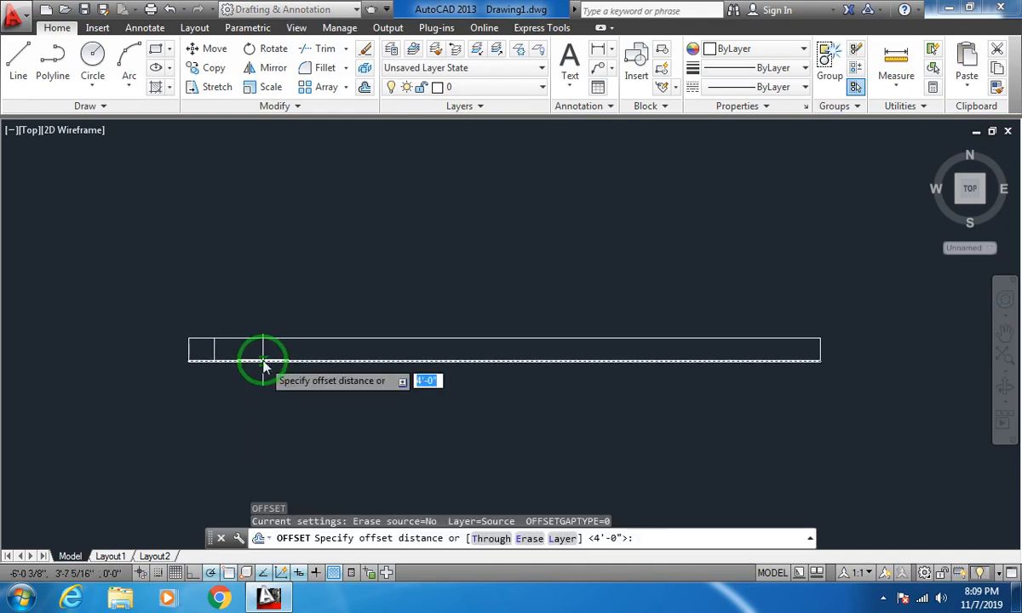
type("4'")
key("Return")
left_click(214, 346)
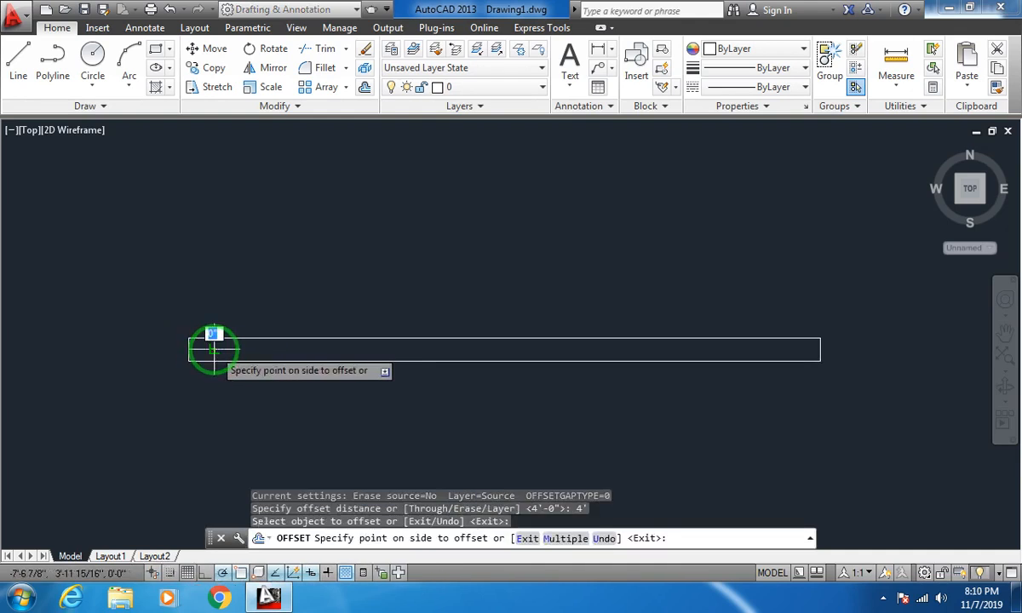
left_click(310, 355)
key("Escape")
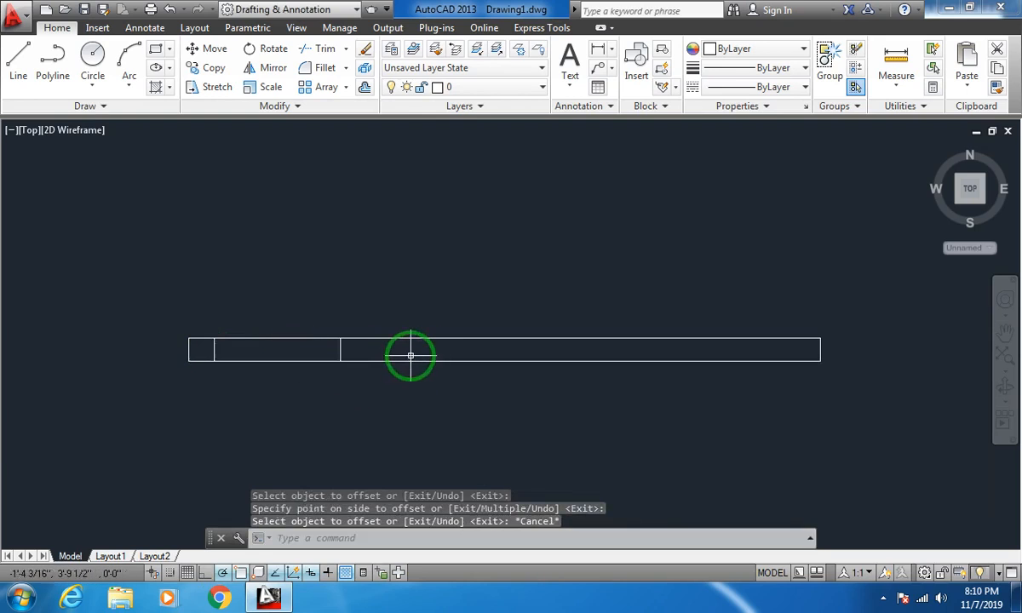
type("l")
key("Return")
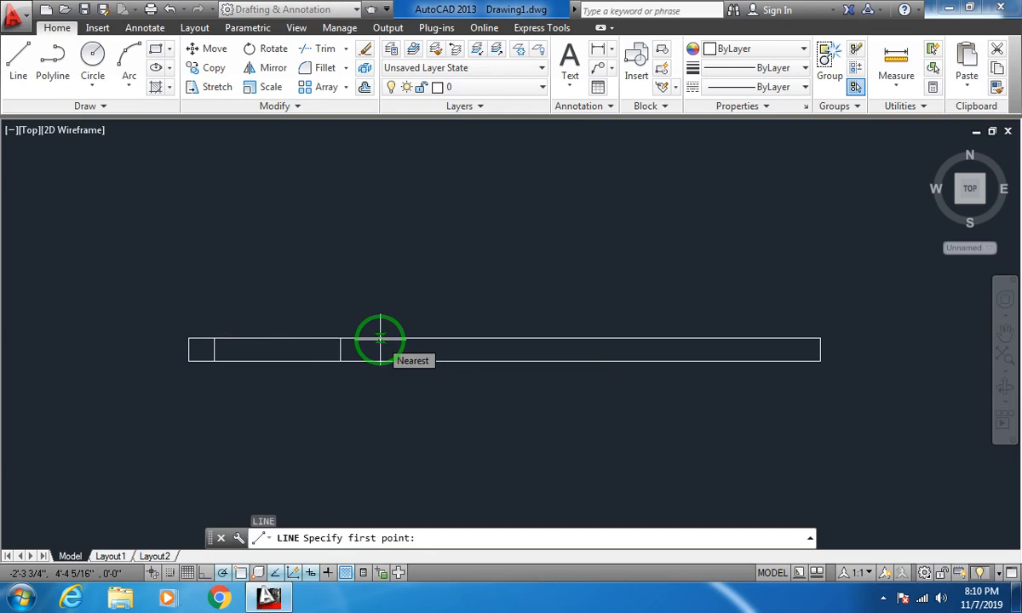
key("Escape")
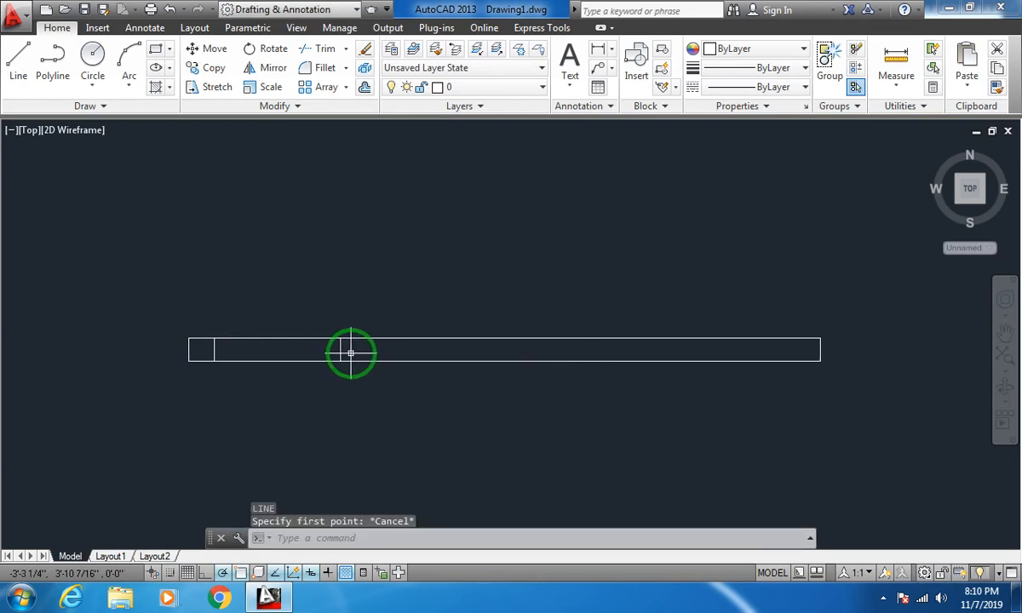
Try copying both cross lines 1' to the right along the wall, then undo the copy.
left_click(351, 352)
left_click(201, 348)
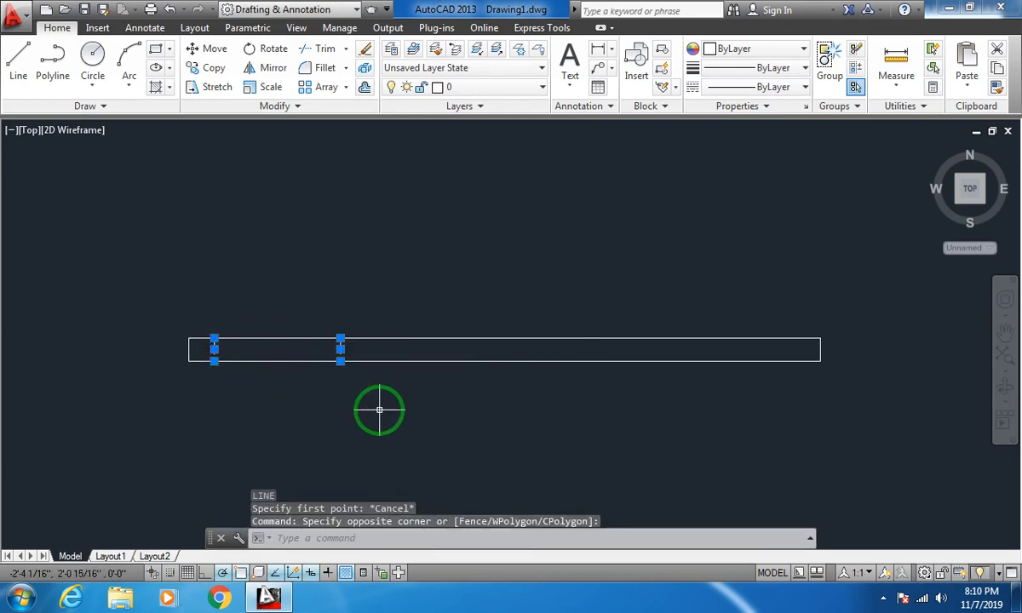
type("co")
key("Return")
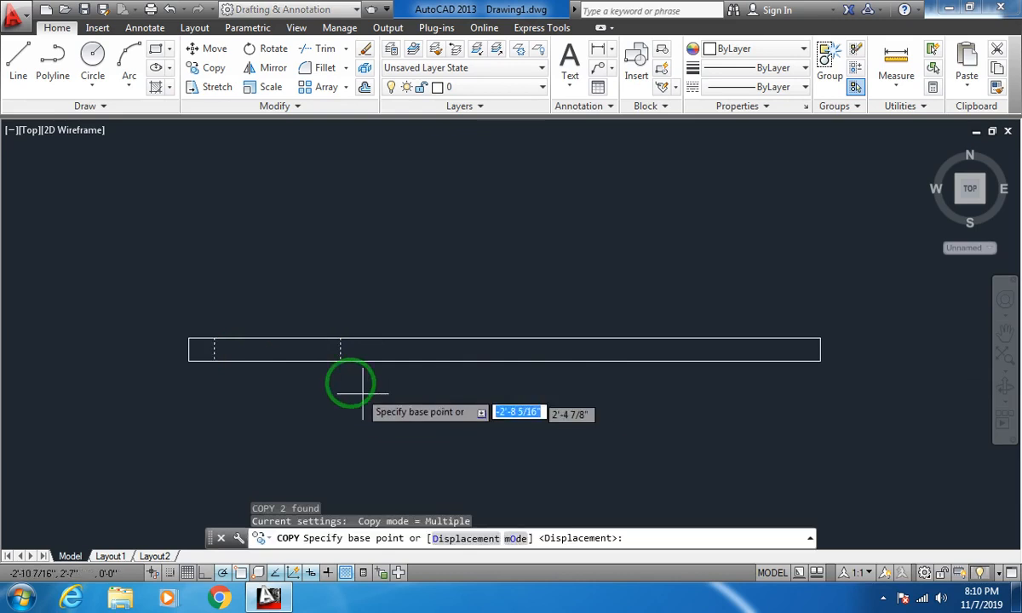
left_click(339, 359)
type("1")
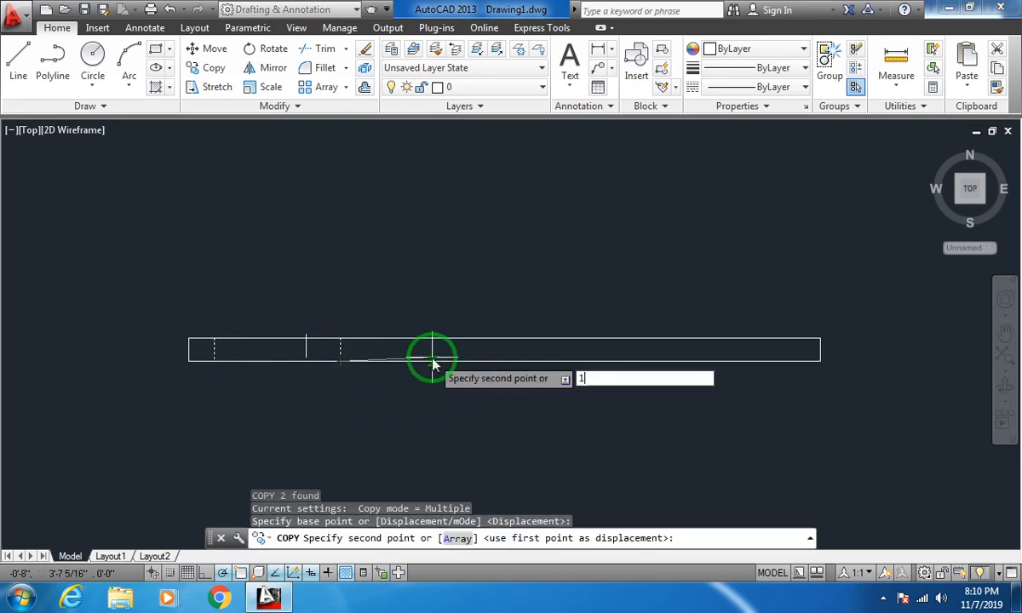
key("Return")
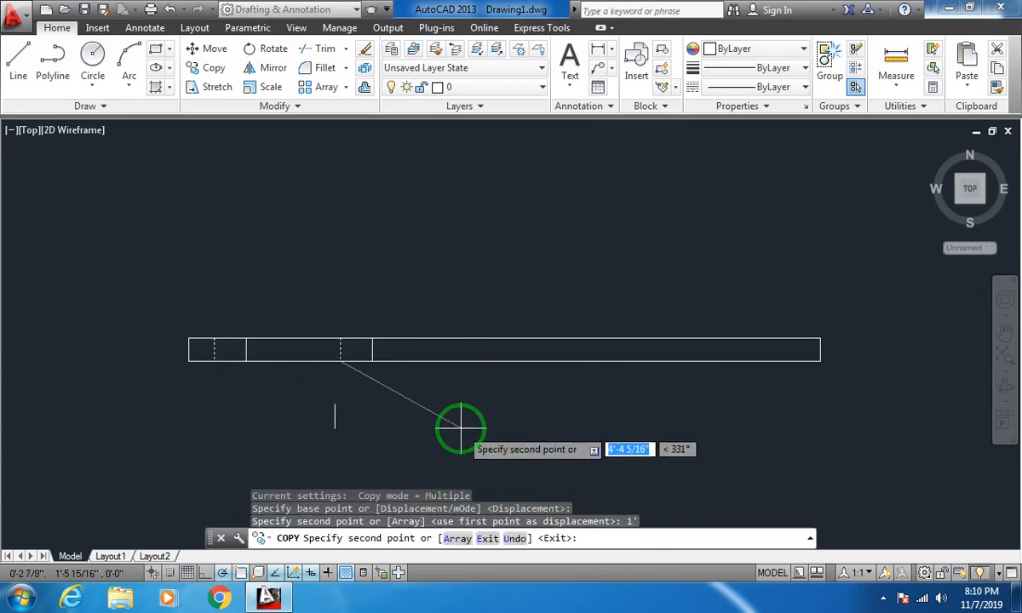
key("Escape")
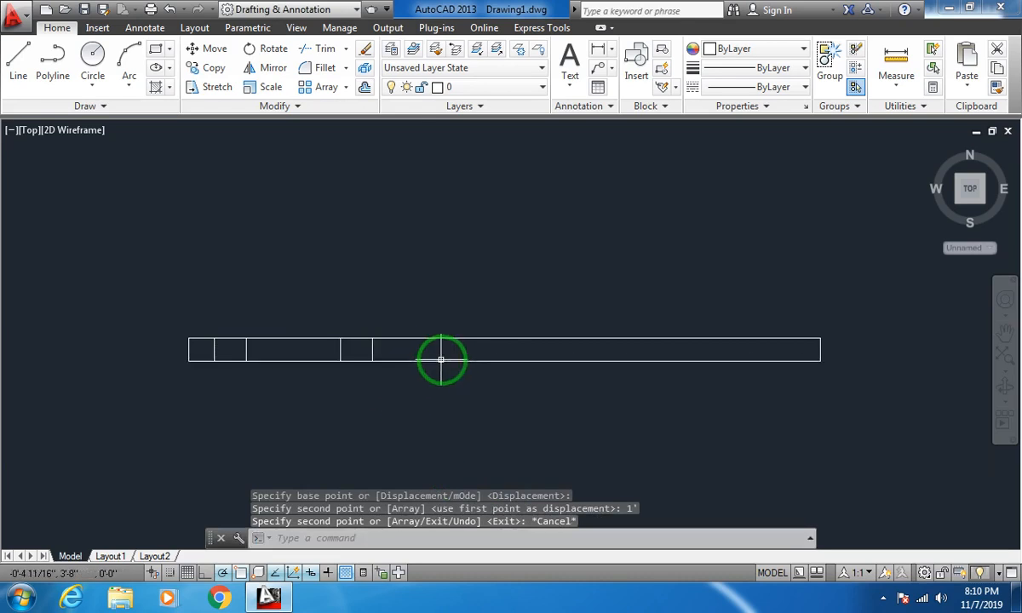
key("ctrl+z")
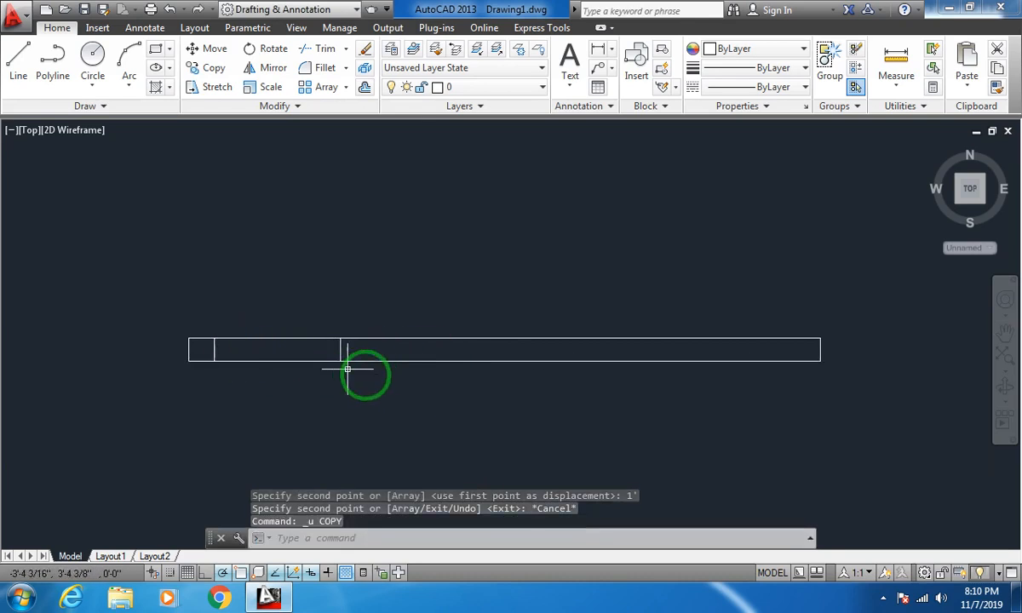
Draw another vertical line across the wall strip, a short distance to the right of the first opening.
key("Escape")
type("l")
key("Return")
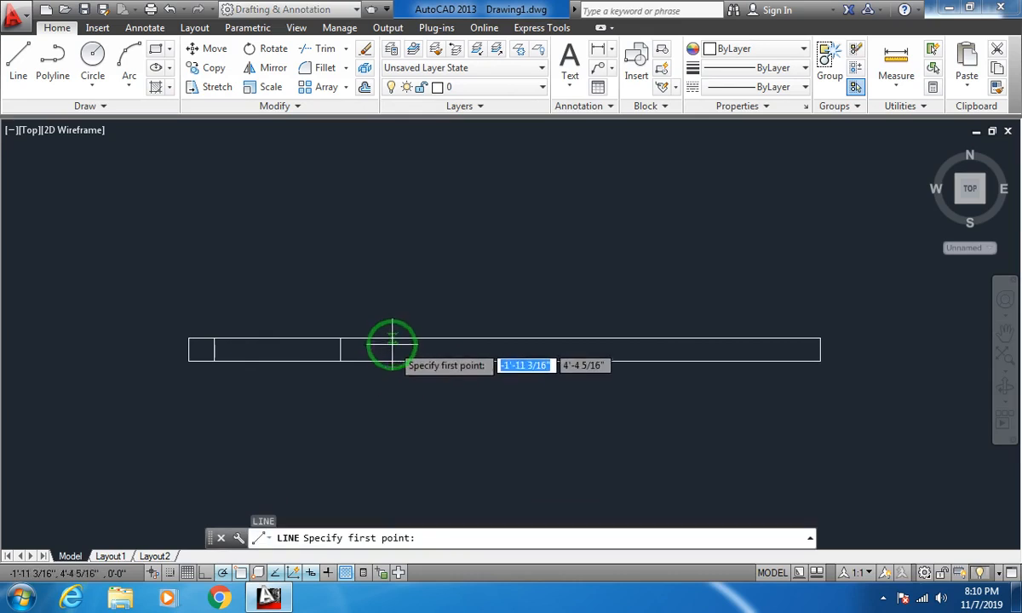
left_click(393, 341)
key("Escape")
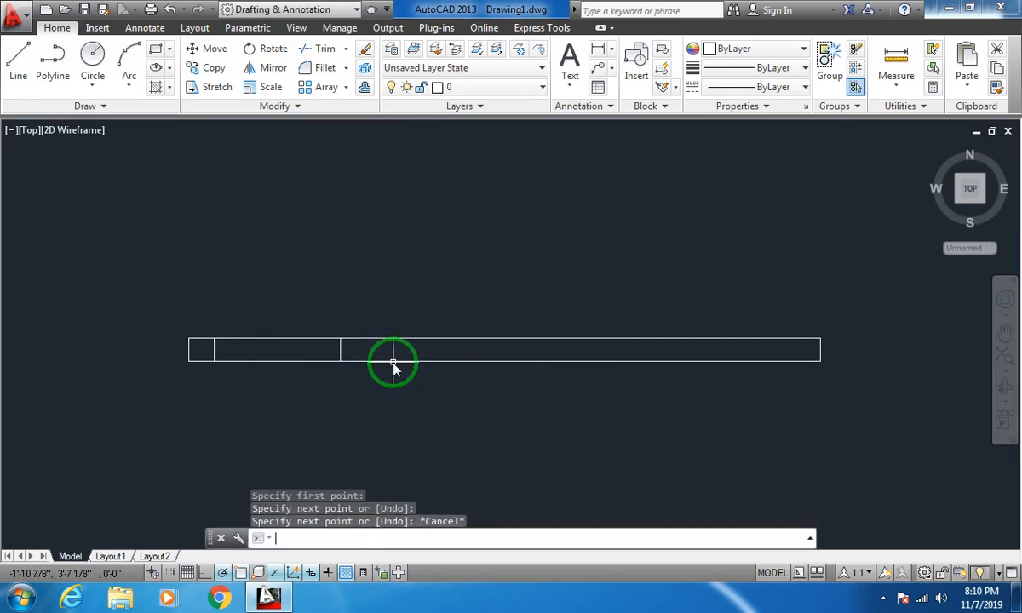
Offset the new cross line 4' to the right to mark the second opening.
type("o")
key("Return")
type("4")
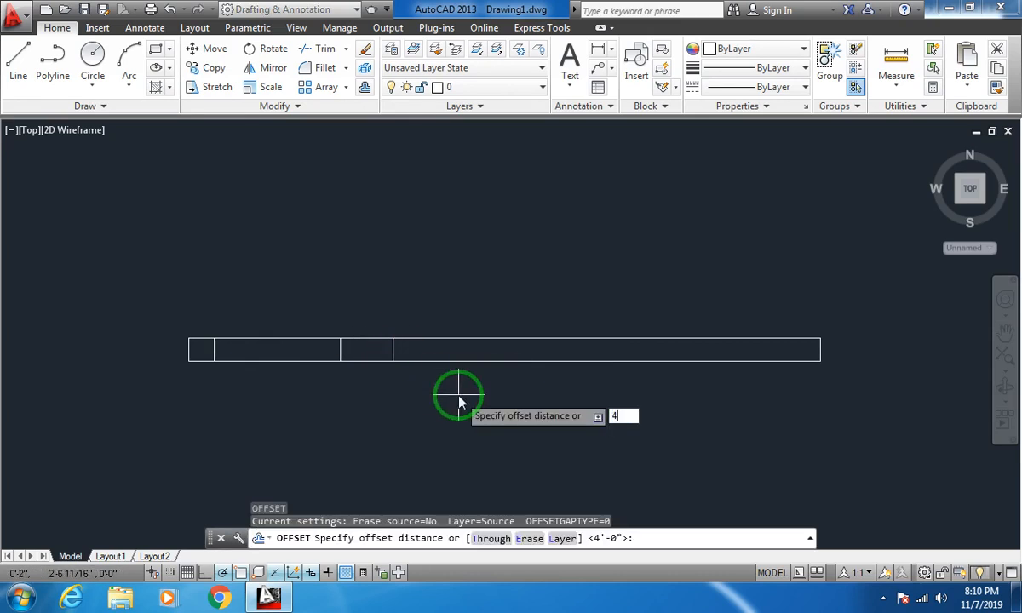
type("'")
key("Return")
left_click(392, 345)
left_click(520, 351)
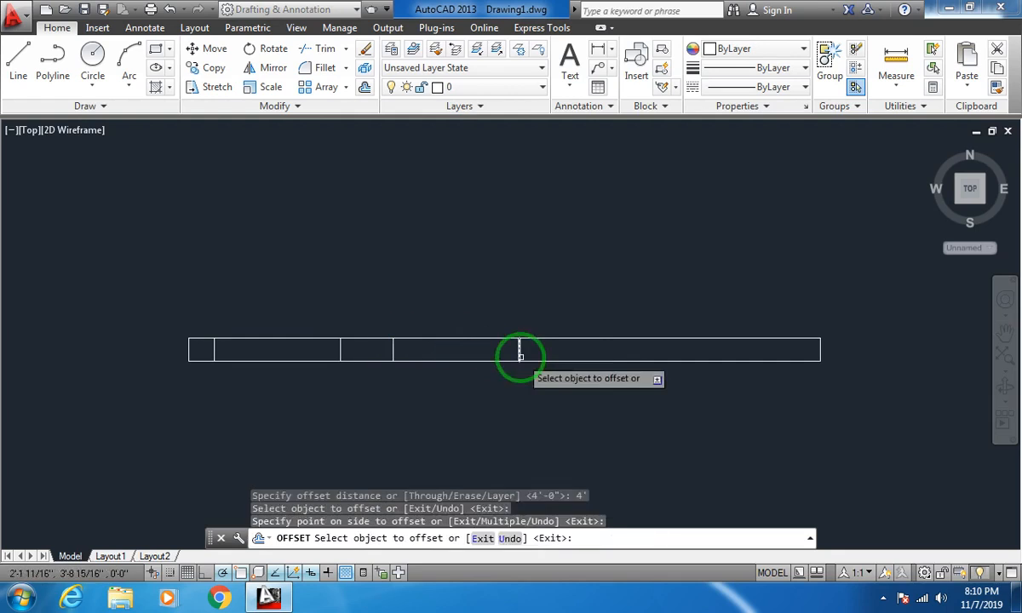
key("Escape")
Draw a vertical line across the wall strip close to its right end.
middle_click_drag(667, 360, 586, 360)
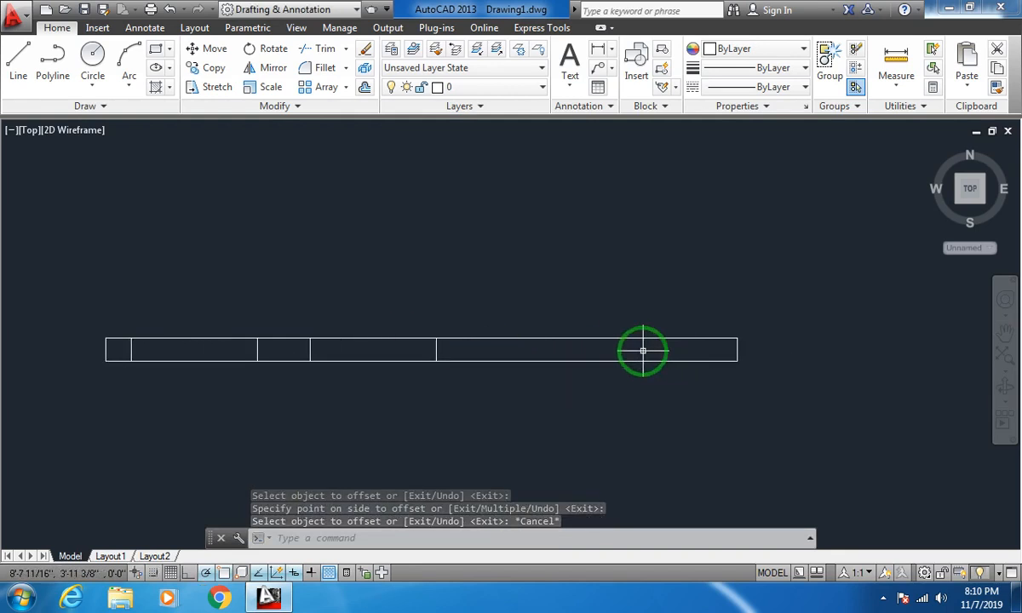
type("l")
key("Return")
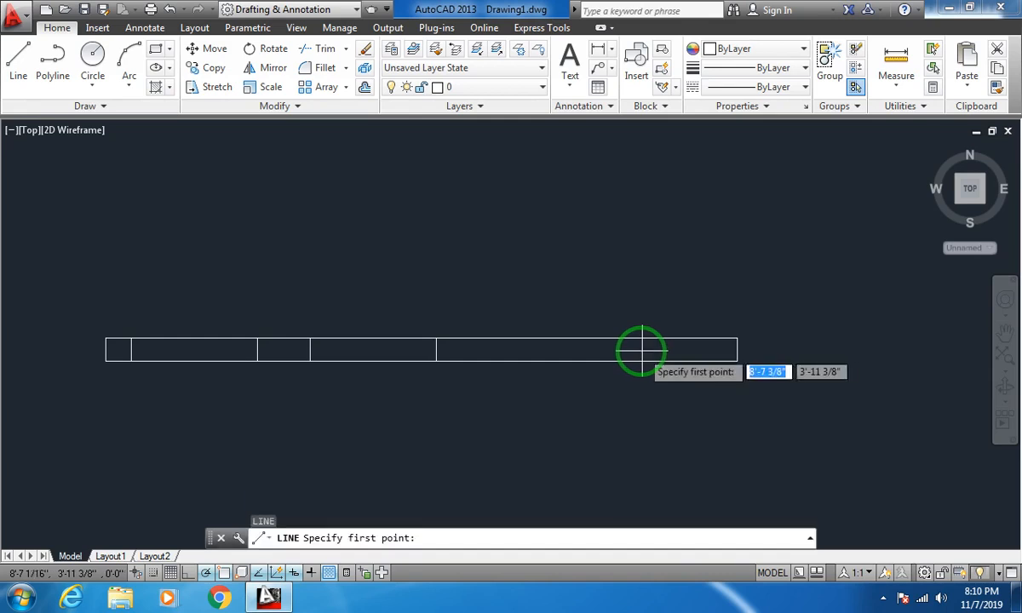
left_click(717, 339)
left_click(718, 360)
key("Escape")
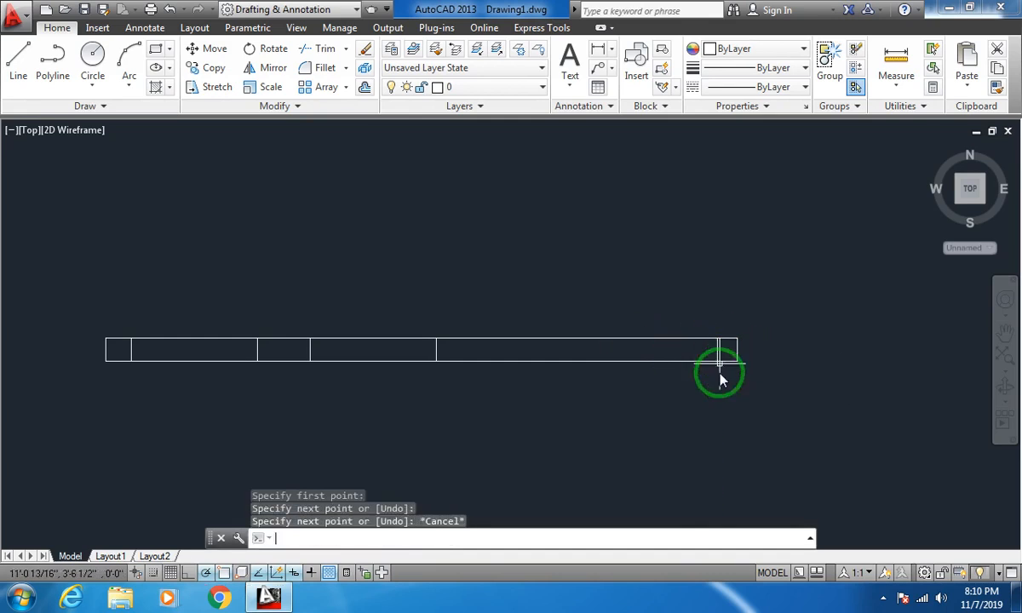
key("Escape")
Offset the cross line near the right end 4' to the left to mark the third opening.
type("o")
key("Return")
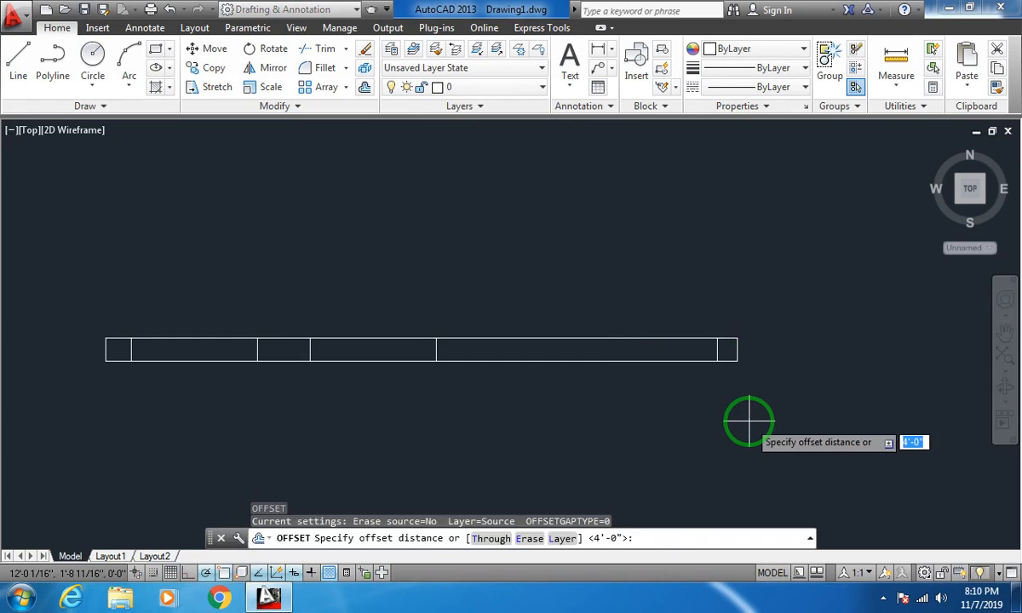
type("4'")
key("Return")
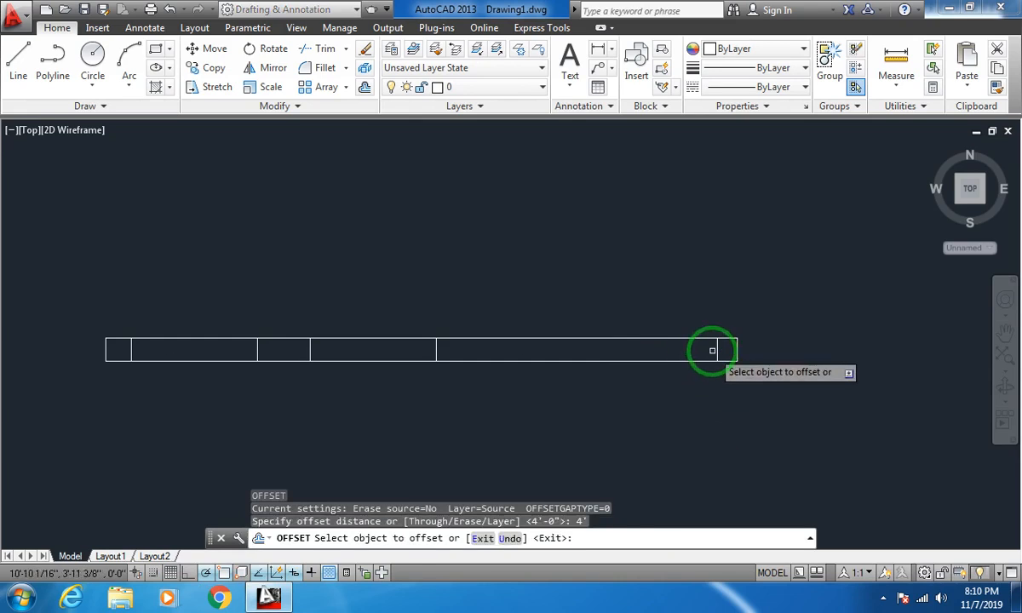
left_click(716, 350)
left_click(653, 350)
key("Escape")
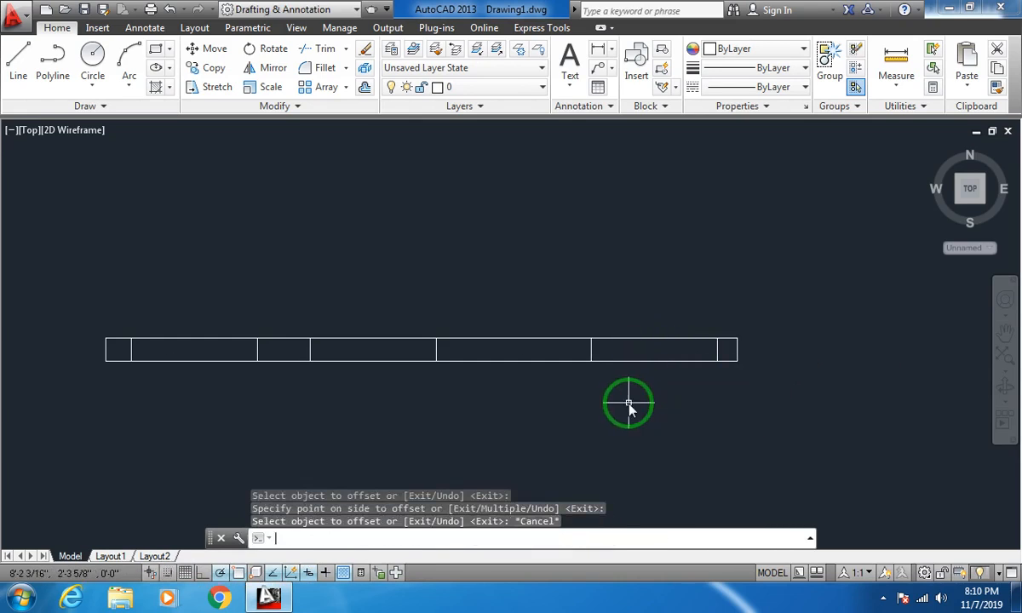
Switch the drawing to the SE Isometric view and from there to NE Isometric.
left_click(29, 130)
left_click(86, 294)
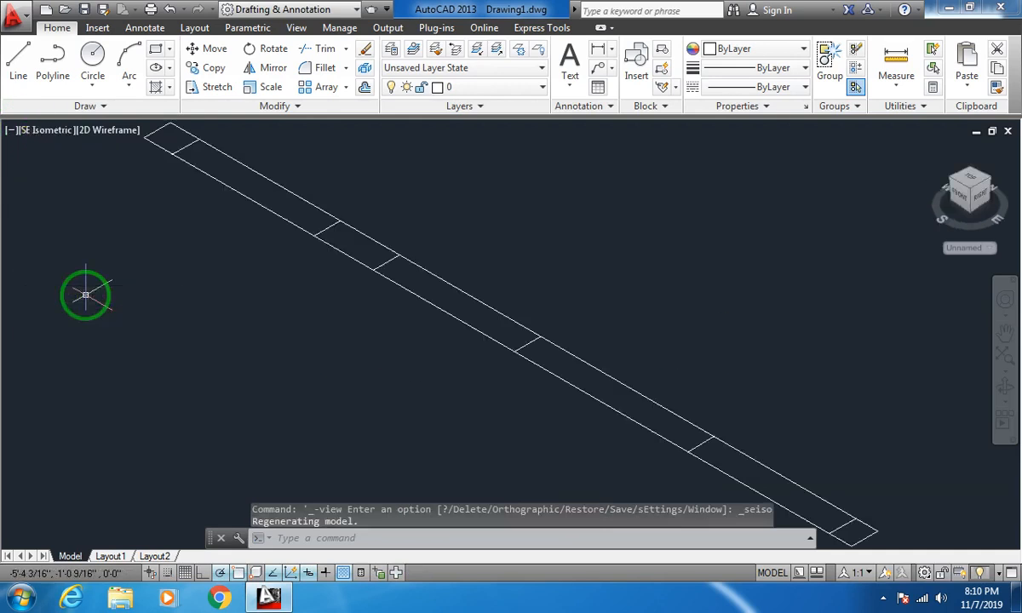
left_click(28, 130)
left_click(40, 134)
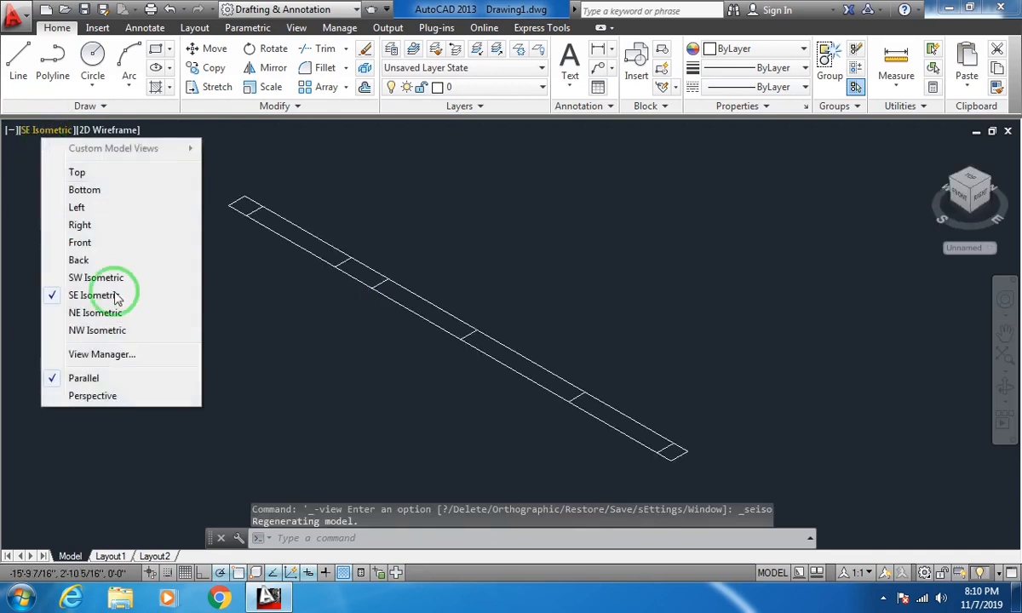
left_click(109, 317)
scroll(357, 332, "down", 2)
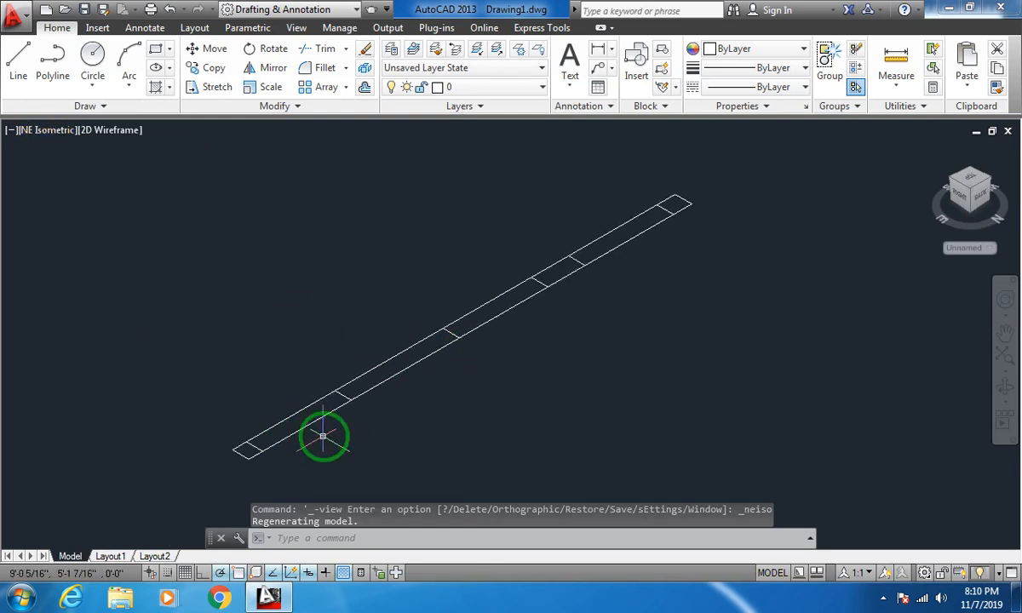
Draw a rectangle over the full outline of the wall strip, from one end corner to the diagonally opposite one.
type("r")
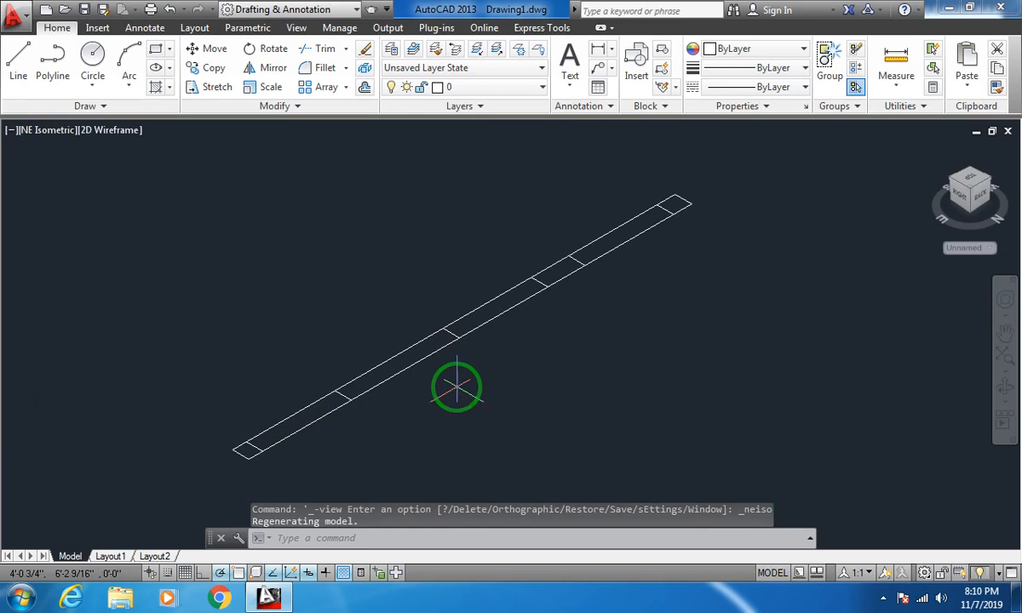
type("rec")
key("Return")
left_click(675, 197)
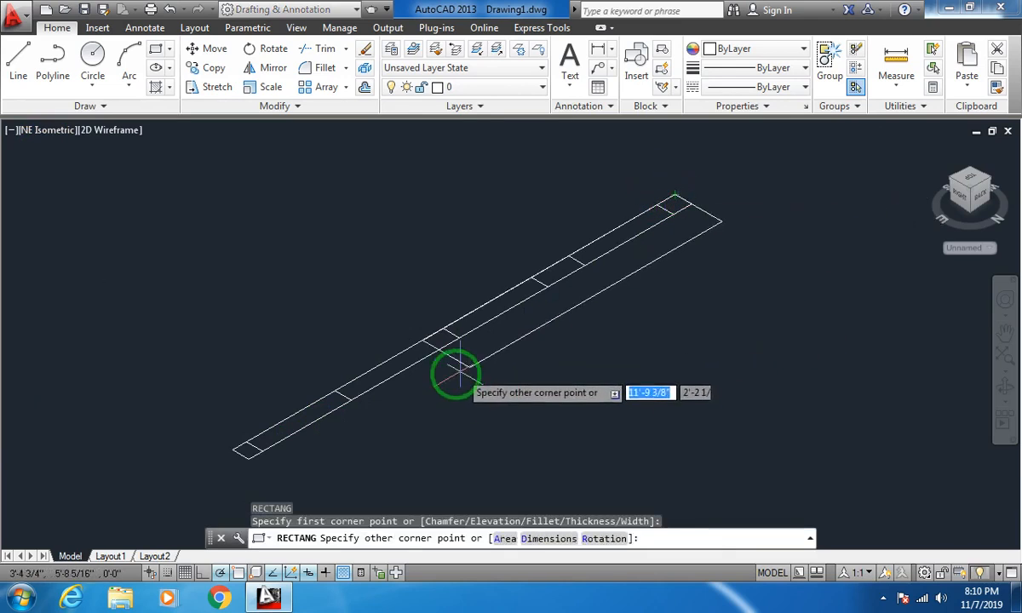
left_click(246, 458)
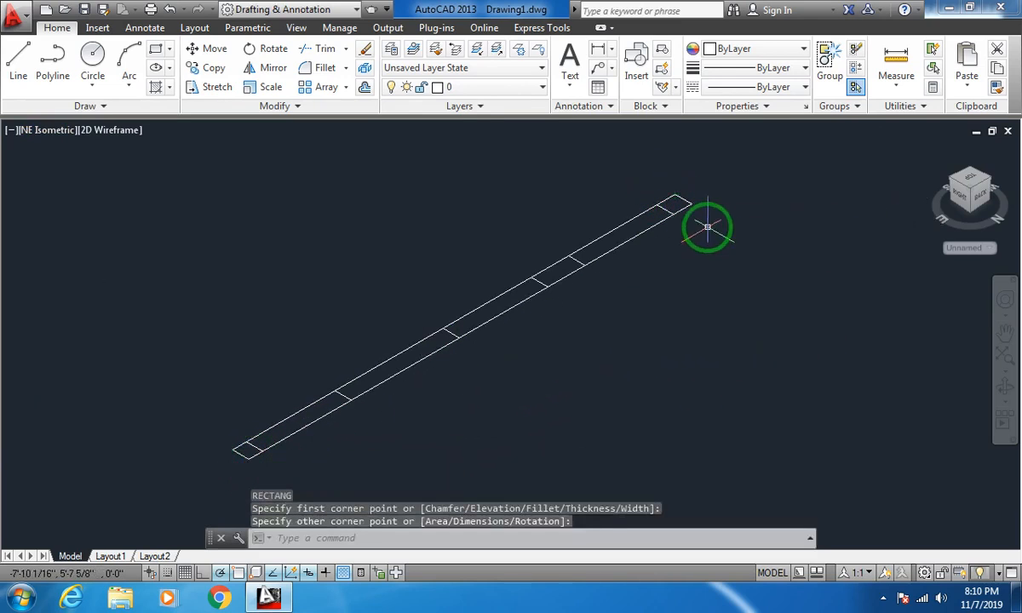
Extrude the rectangle around the whole wall strip to a height of 12'.
left_click(635, 233)
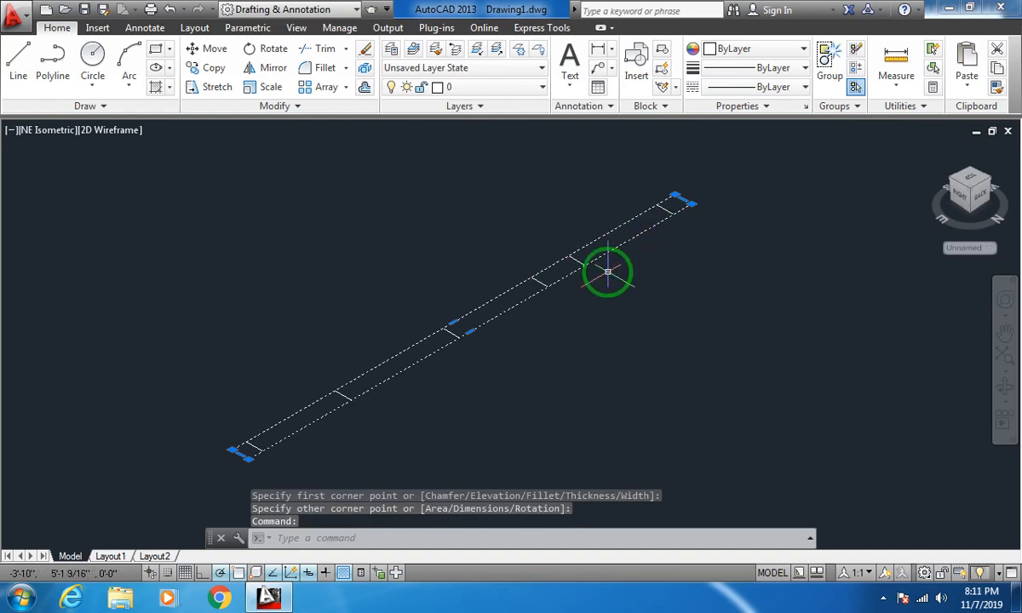
key("Return")
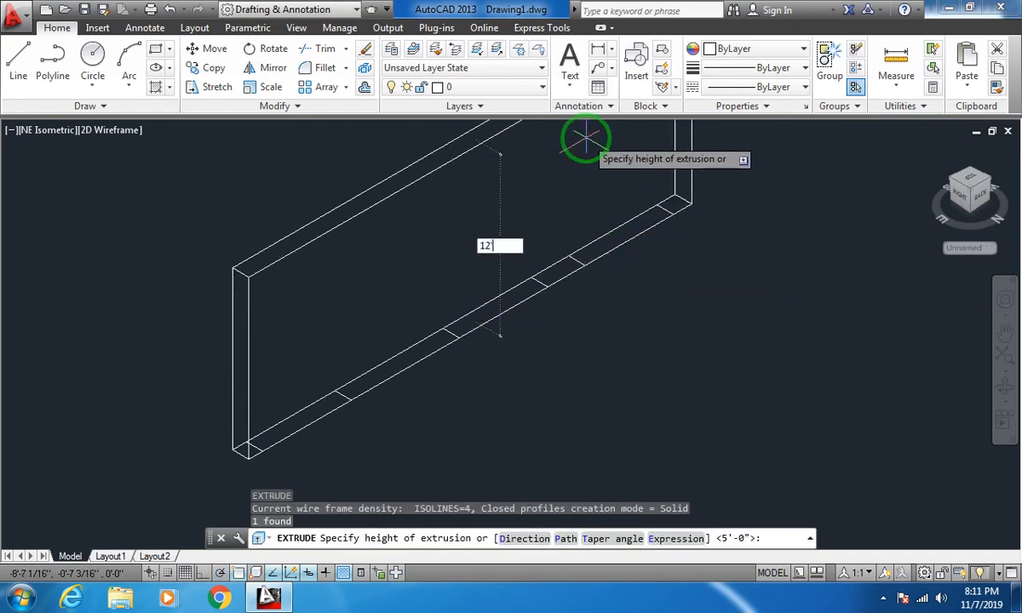
key("Return")
key("Escape")
Draw a rectangle over the 4' opening nearest the lower-left end of the wall base, snapping to its opposite corners.
scroll(550, 195, "down", 1)
middle_click_drag(550, 194, 544, 316)
scroll(545, 325, "up", 1)
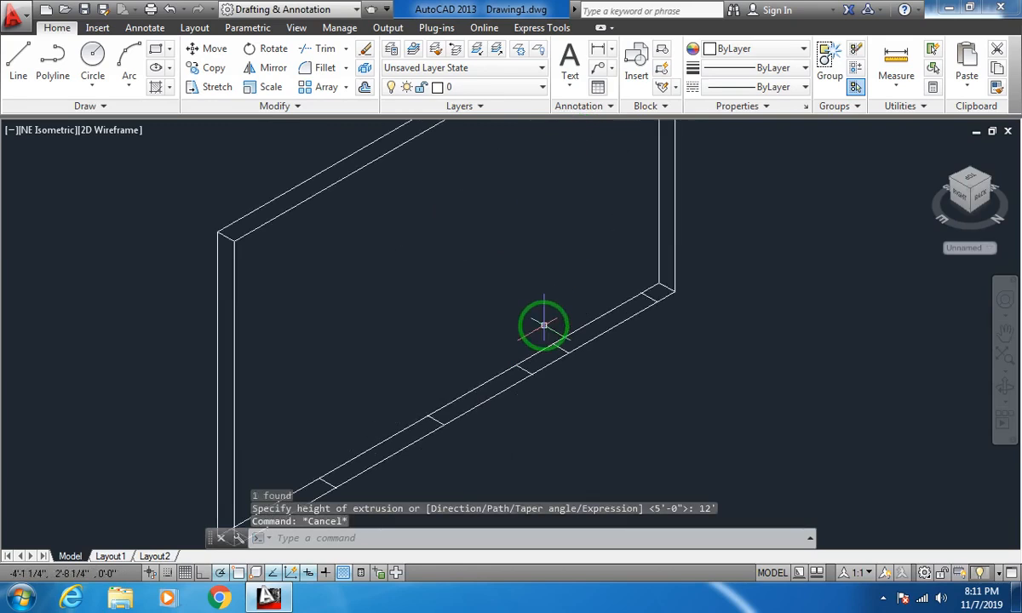
middle_click_drag(488, 383, 522, 280)
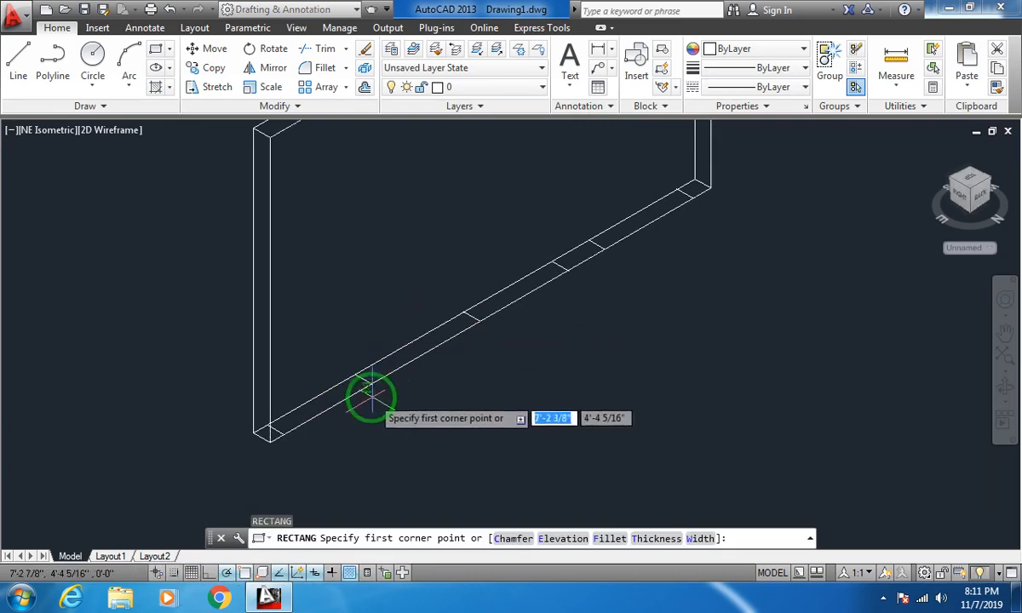
left_click(267, 426)
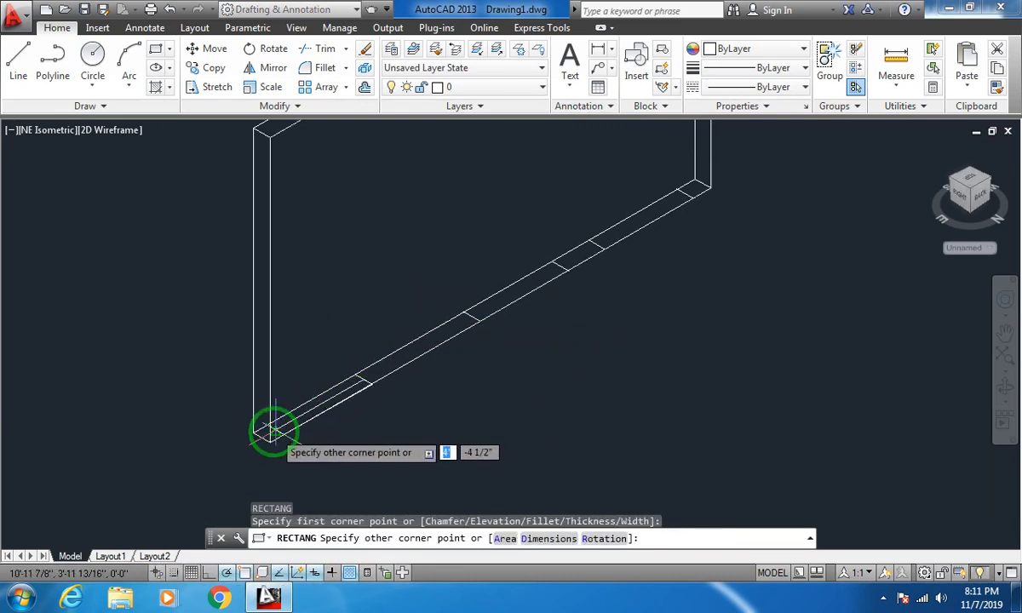
left_click(267, 426)
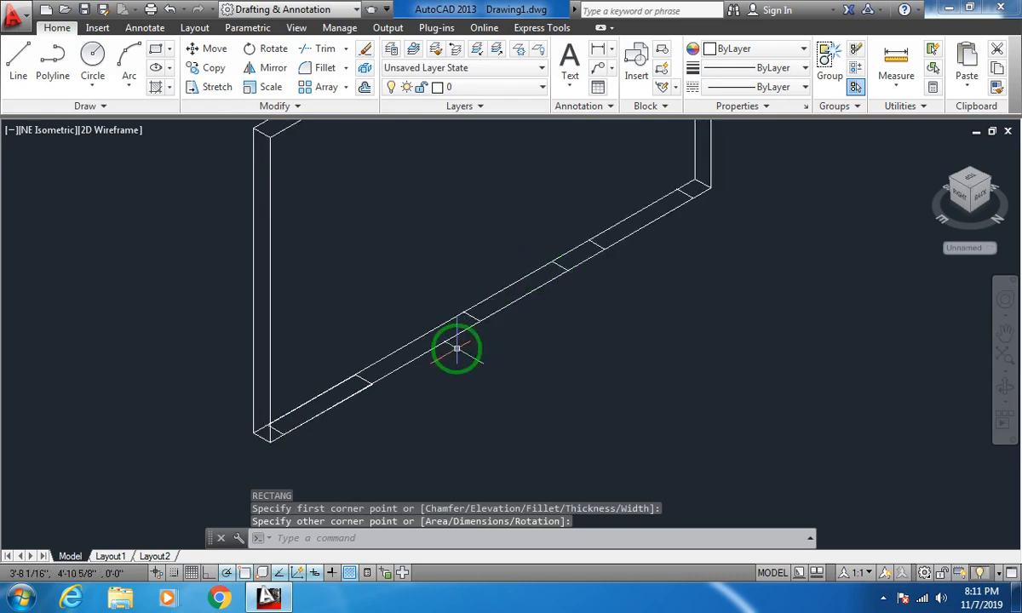
Draw a rectangle over the middle 4' opening in the wall base, from corner to opposite corner.
middle_click_drag(480, 383, 403, 421)
type("rec")
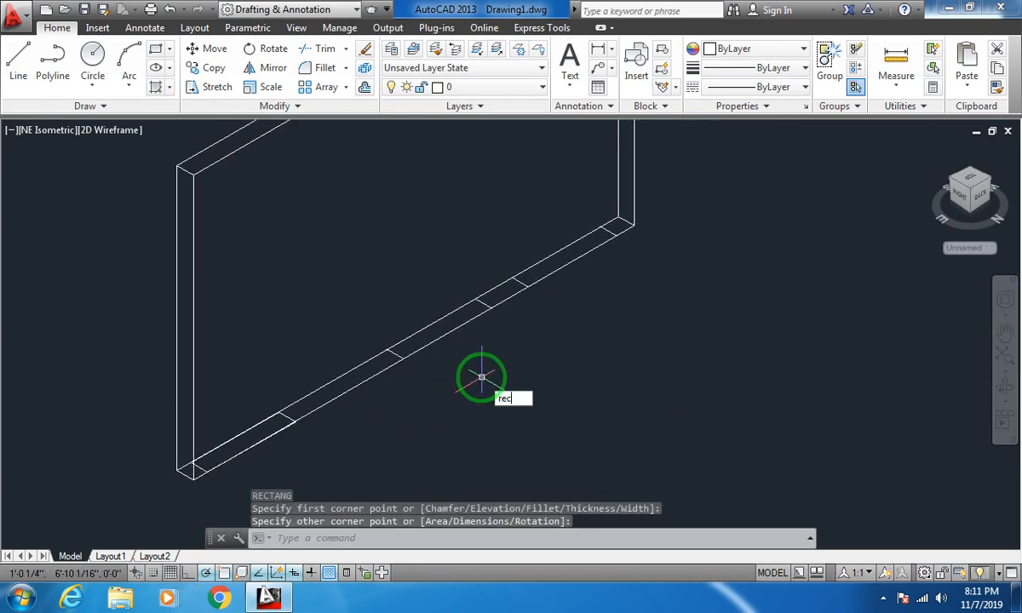
key("Return")
key("Escape")
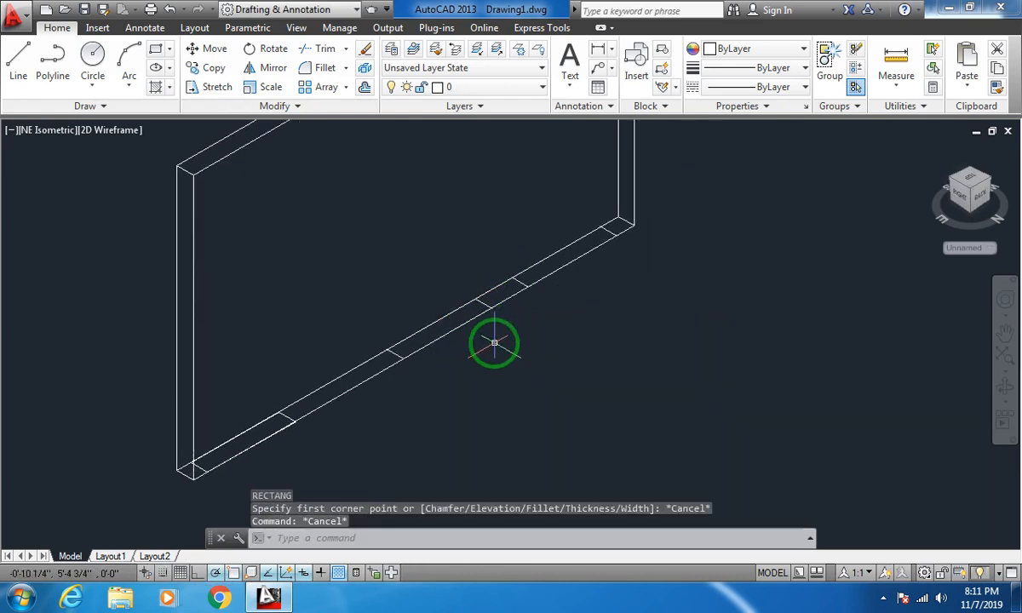
type("rec")
key("Return")
left_click(471, 299)
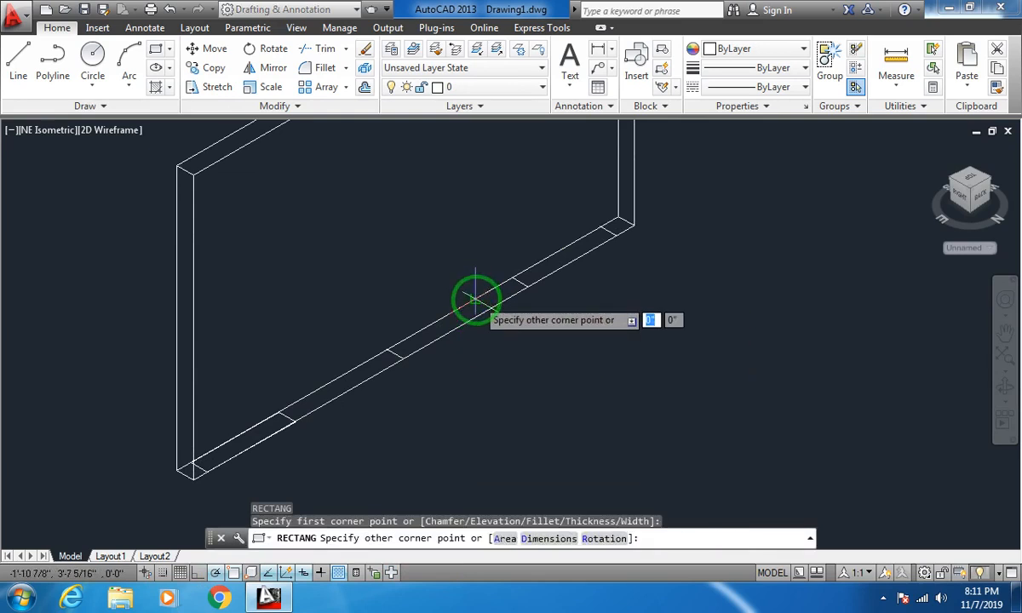
key("Escape")
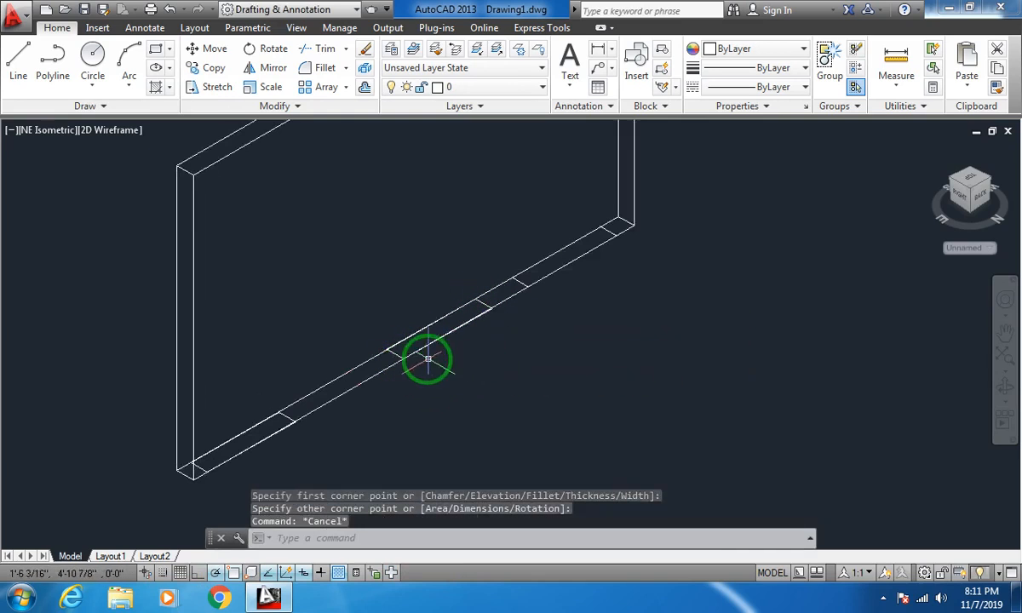
Extrude the rectangles of the end opening and the middle opening together to a height of 5'.
type("ext")
key("Return")
left_click(401, 351)
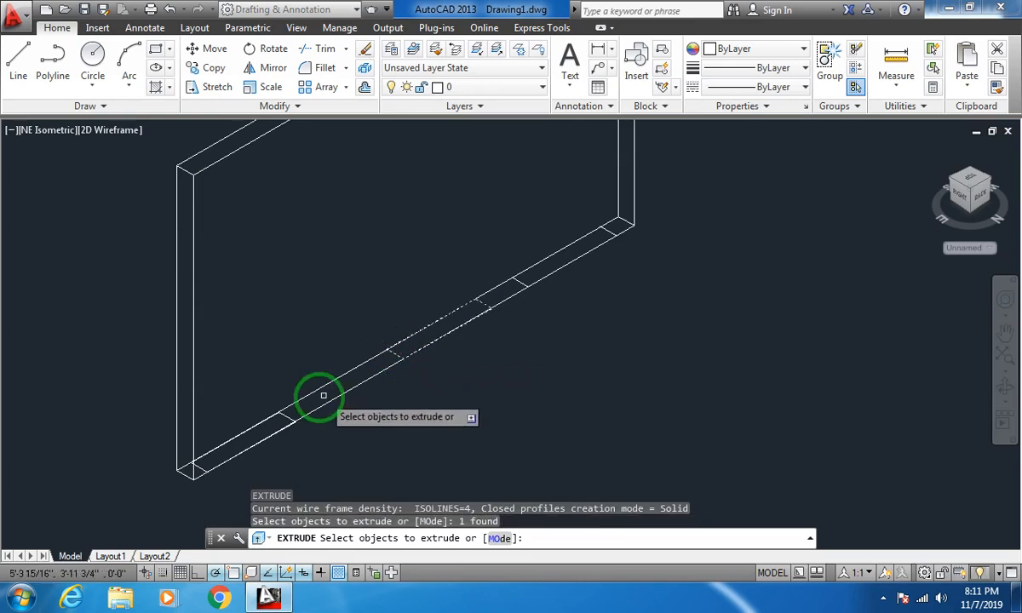
left_click(286, 416)
key("Return")
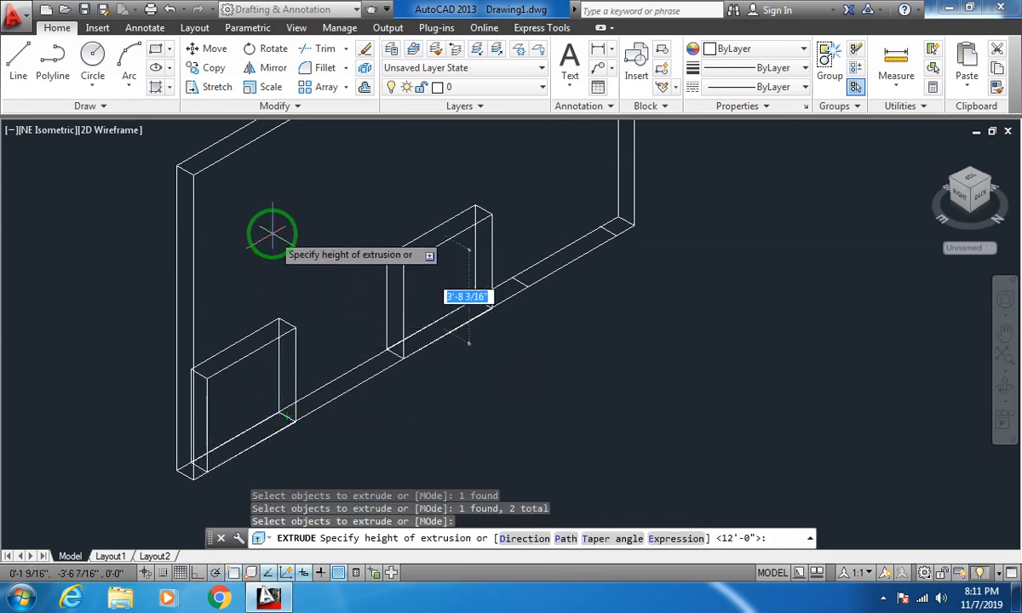
type("5")
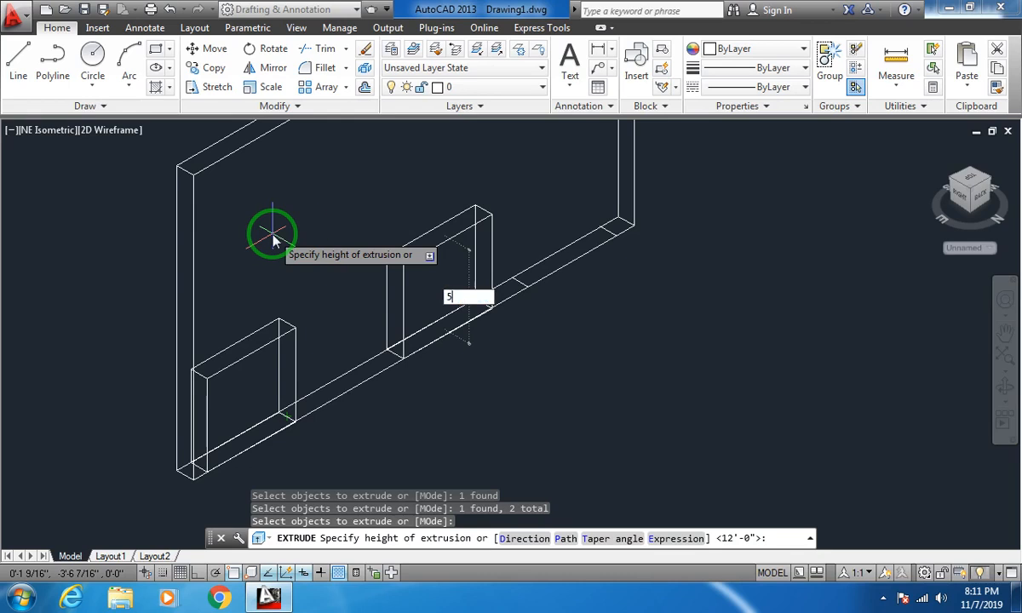
type("'")
key("Return")
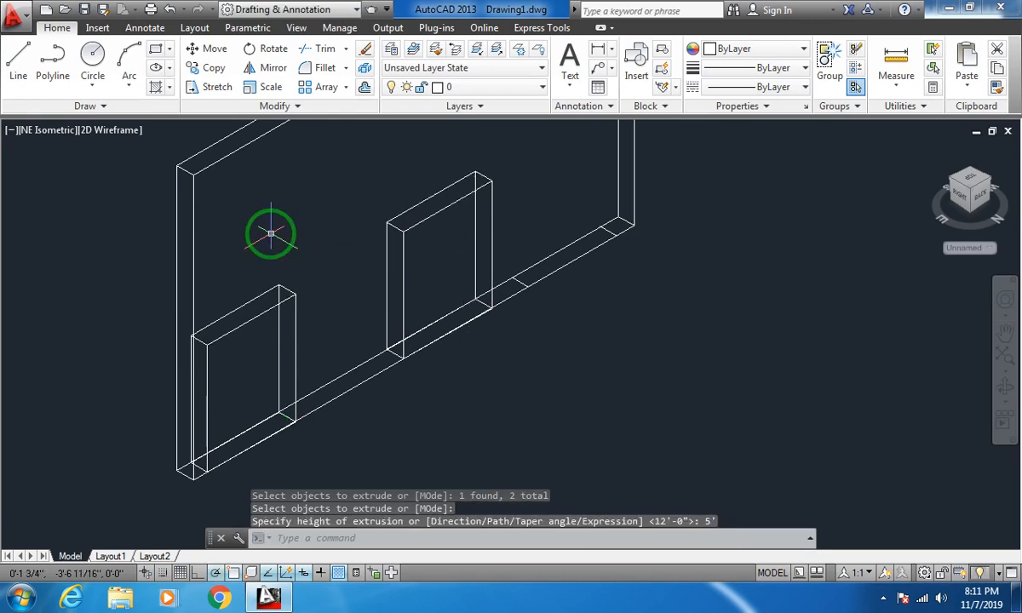
key("Escape")
Move both 5' opening blocks straight up by 3', with zero displacement in X and Y.
middle_click_drag(333, 311, 277, 340)
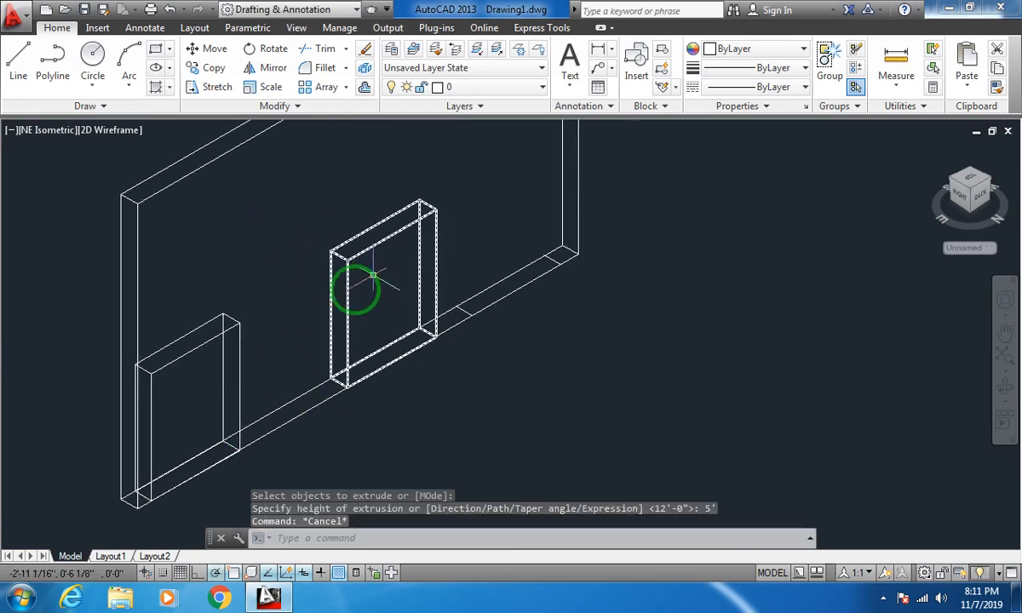
left_click(345, 259)
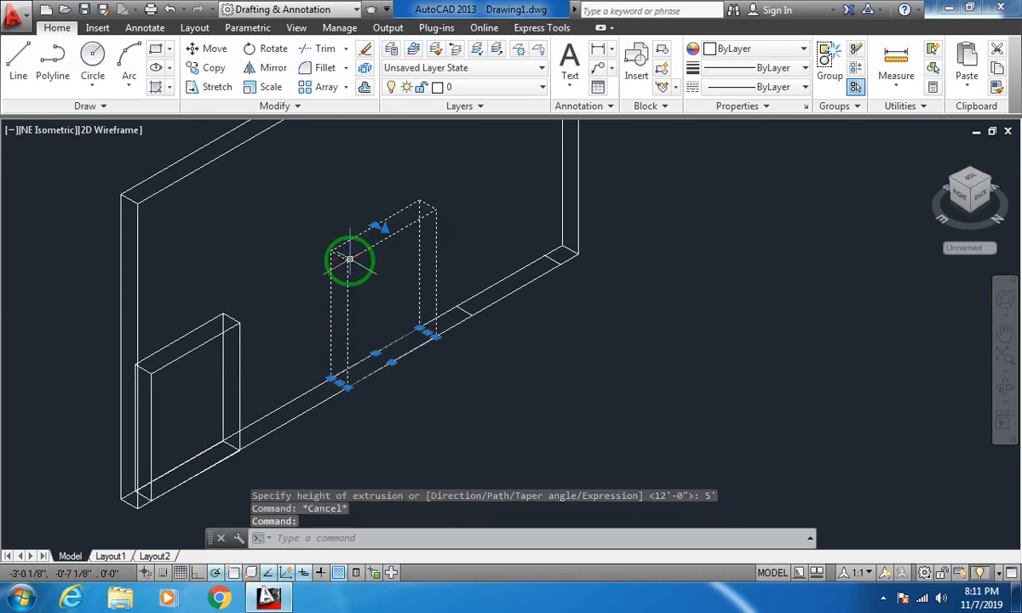
left_click(230, 326)
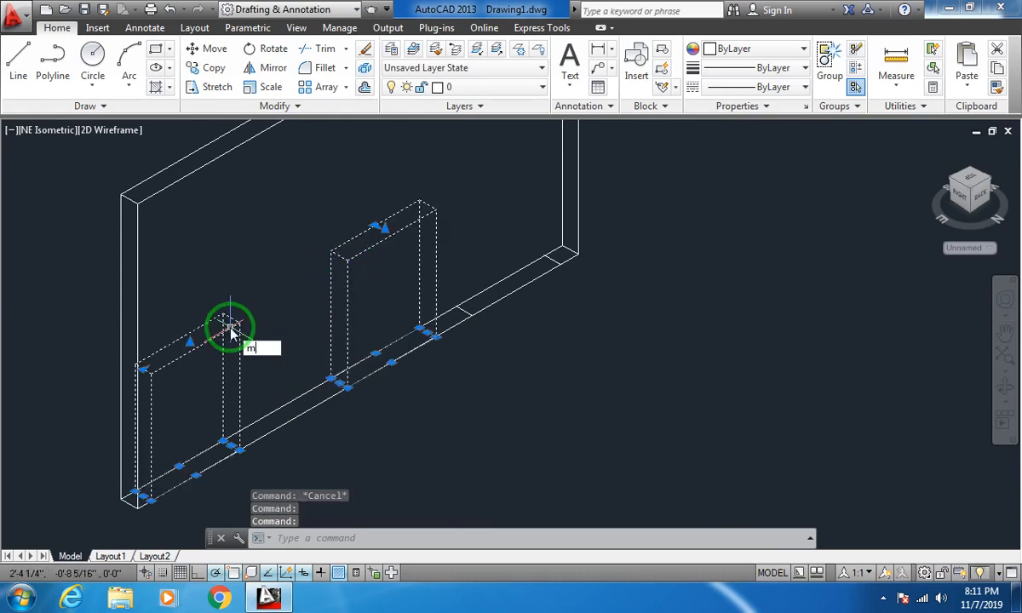
key("Return")
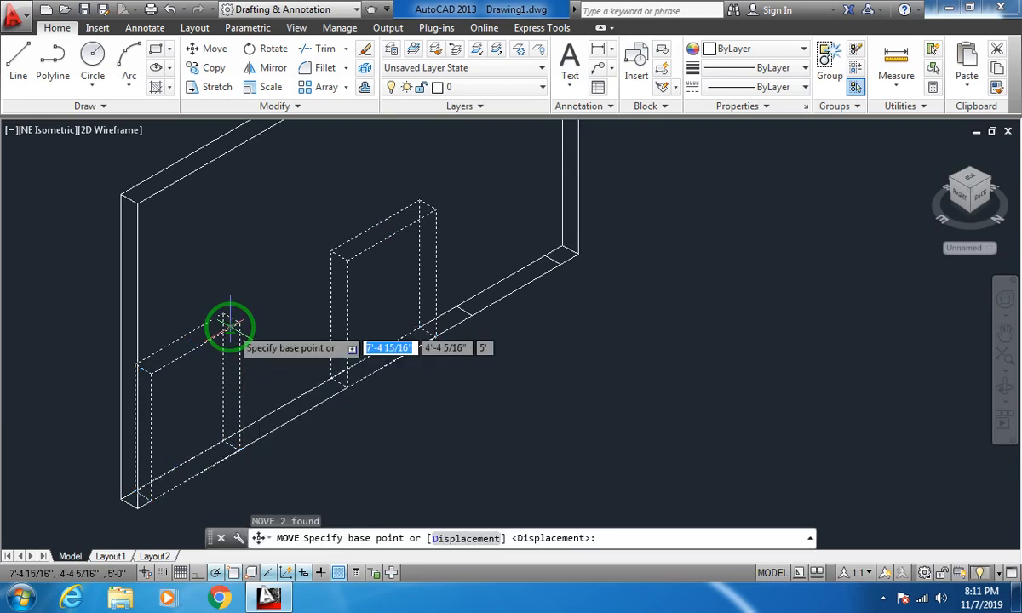
left_click(243, 456)
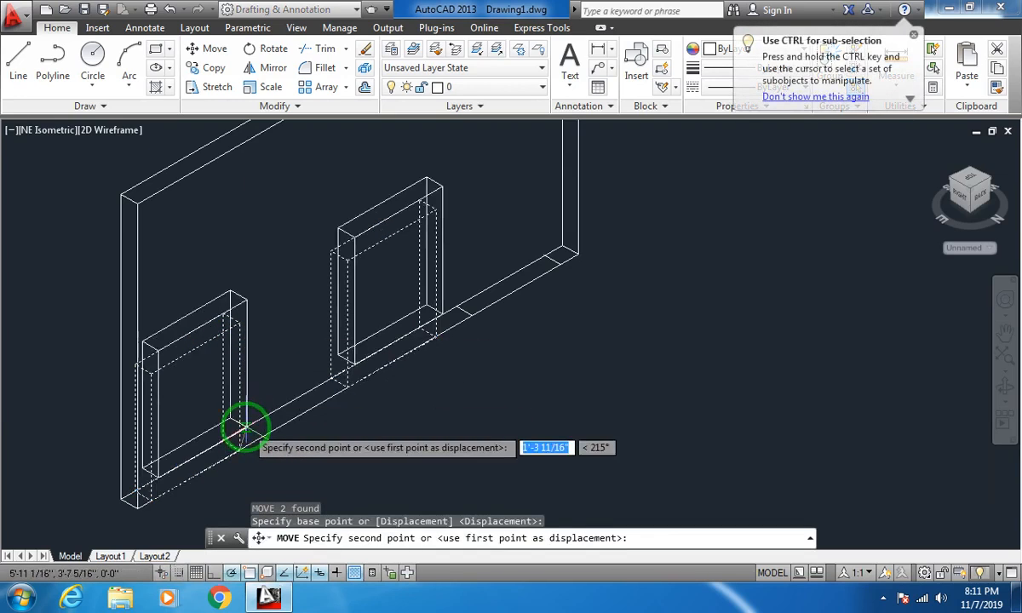
type("0")
key("Tab")
type("0")
key("Tab")
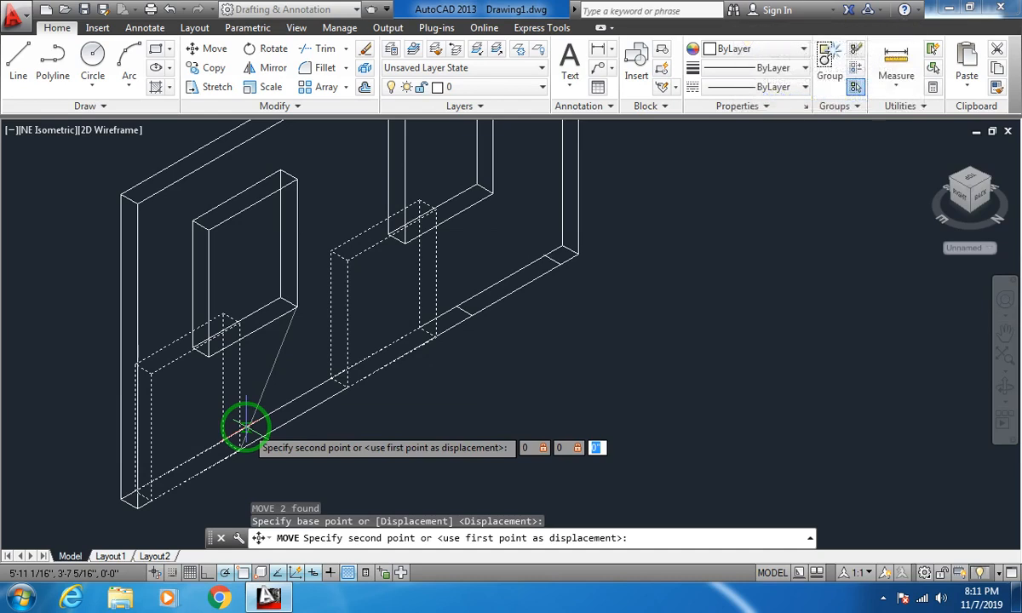
type("3'")
key("Return")
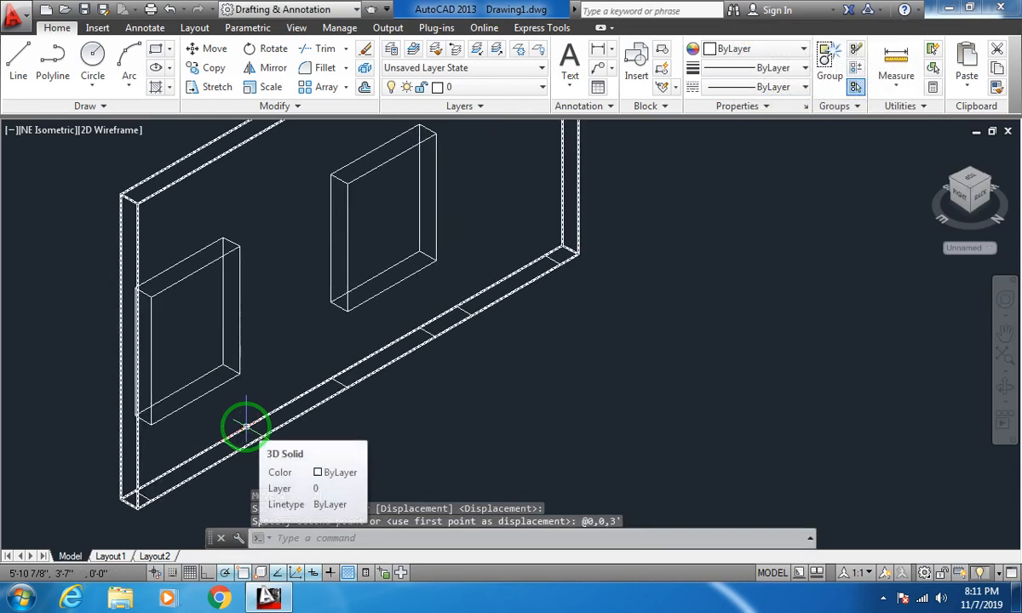
key("Escape")
key("Escape")
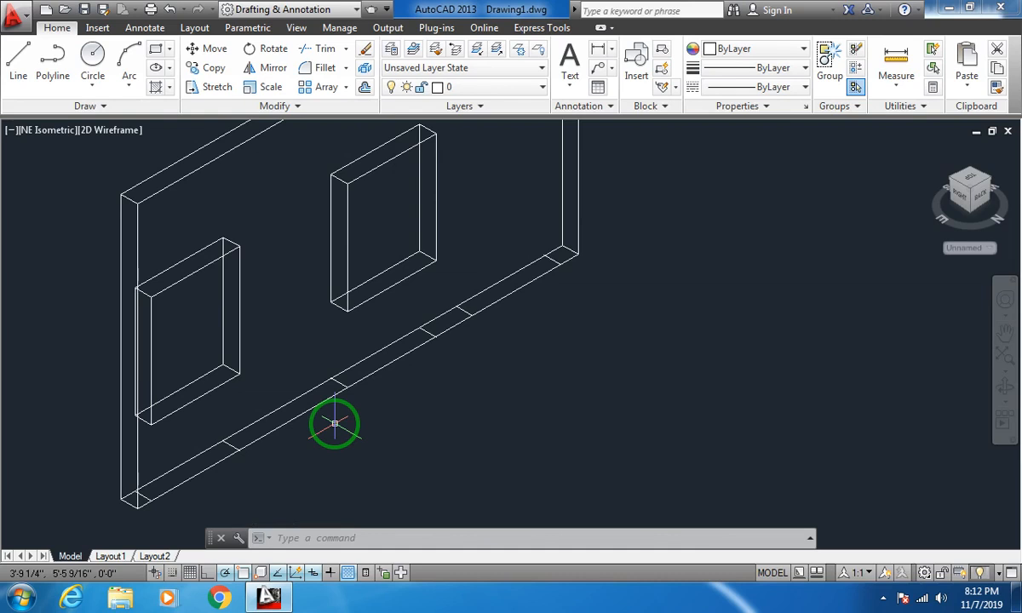
Inspect the wall and the end opening block in the Shaded visual style, and return to 2D Wireframe.
middle_click_drag(541, 326, 529, 392)
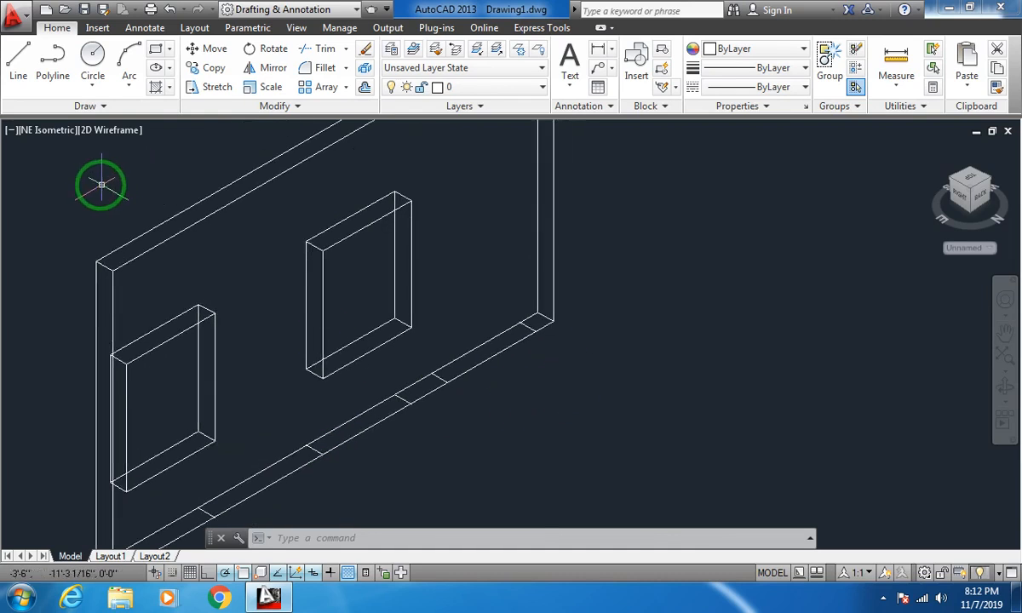
left_click(54, 134)
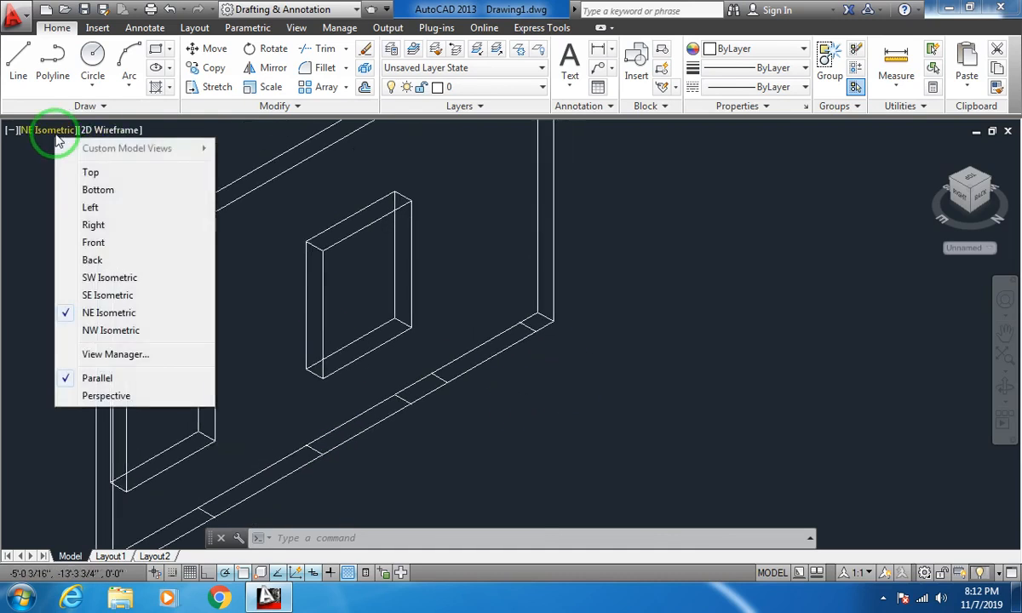
left_click(118, 130)
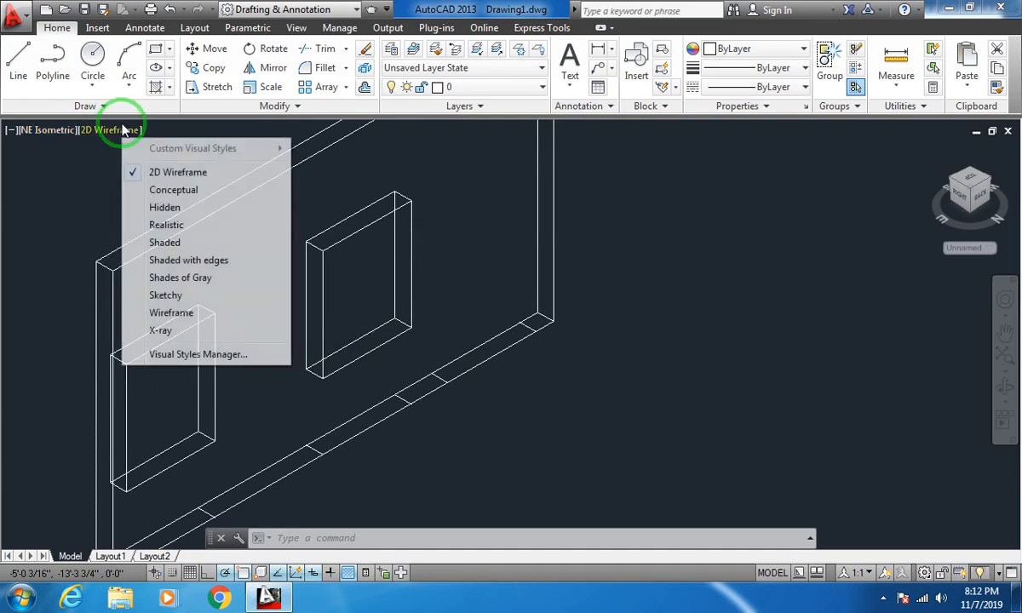
left_click(142, 238)
middle_click_drag(294, 350, 370, 299)
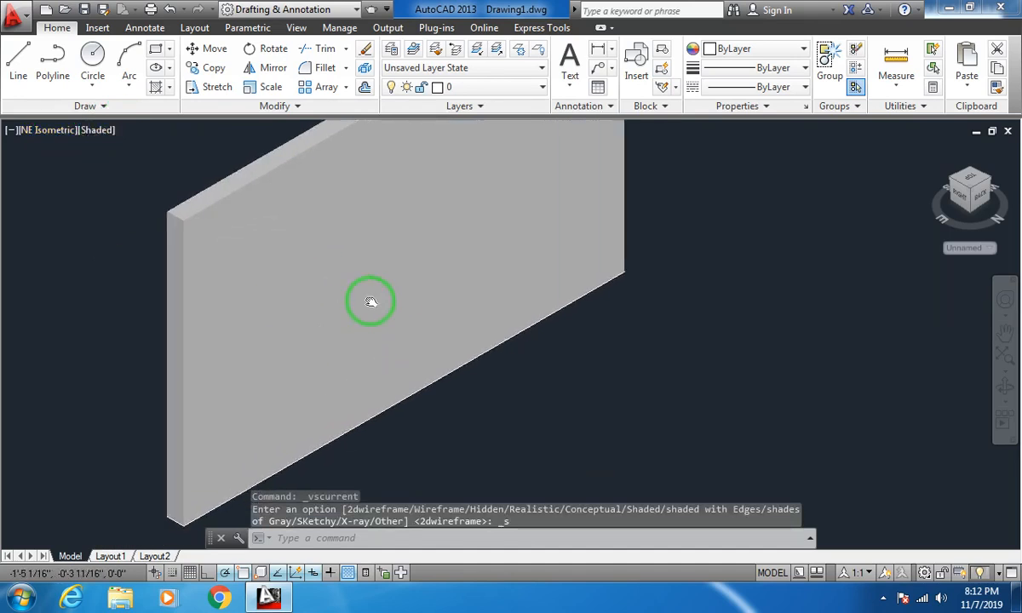
left_click(235, 297)
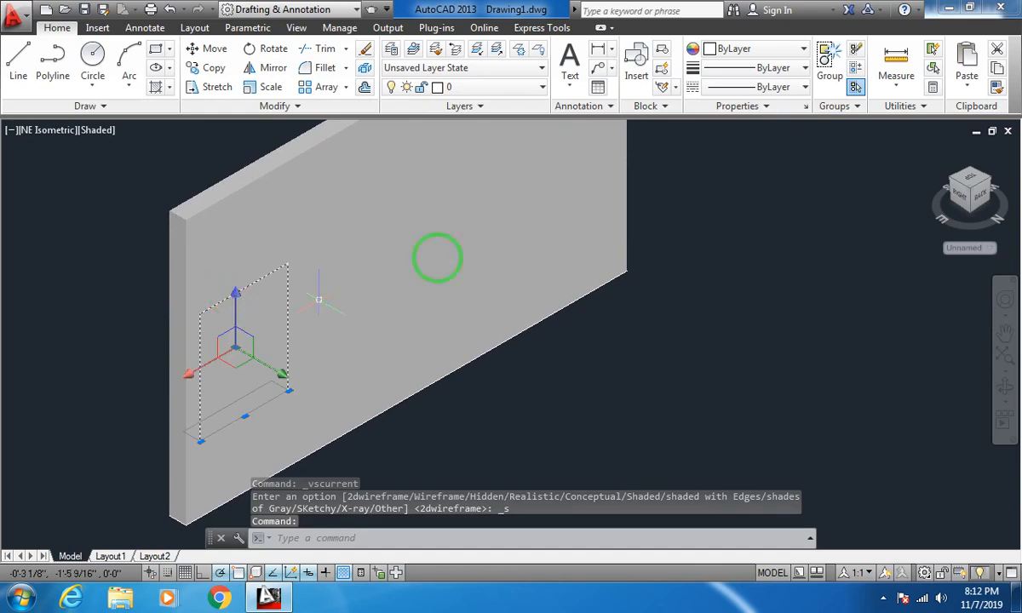
key("Escape")
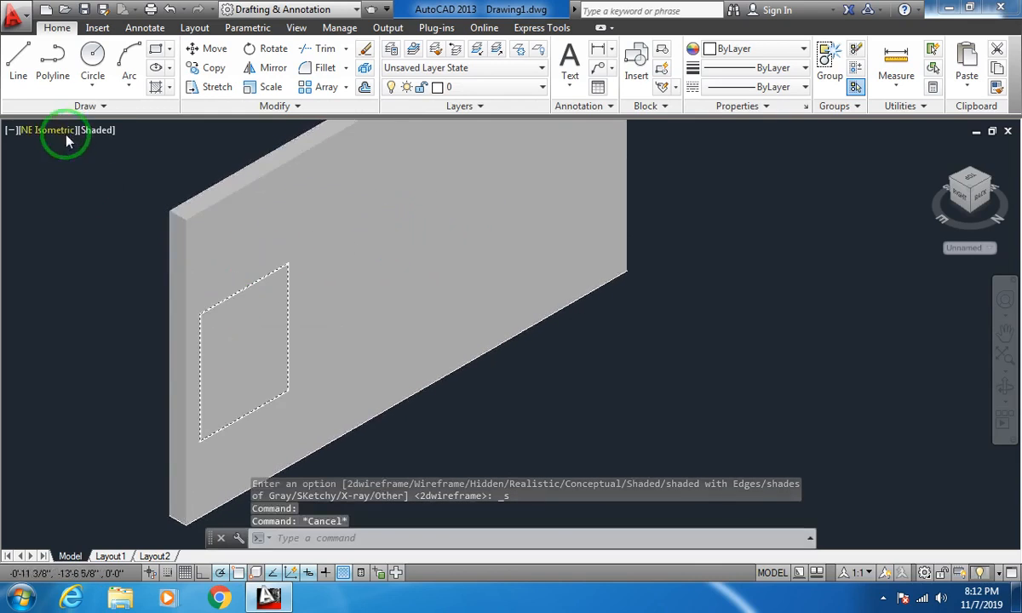
left_click(92, 135)
left_click(115, 173)
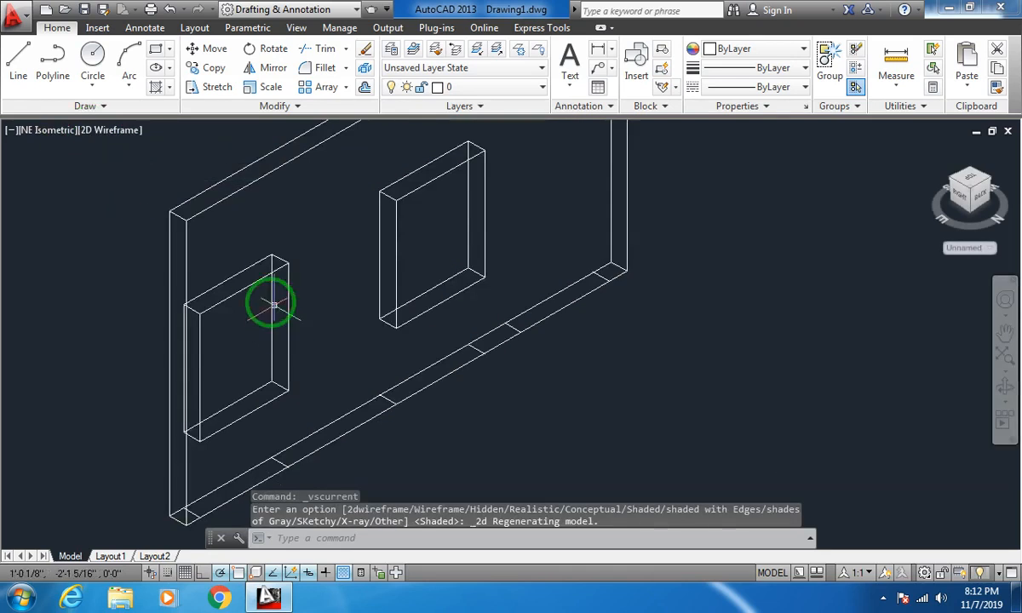
Set the colour of both raised 5' window blocks to Red.
left_click(254, 287)
left_click(258, 282)
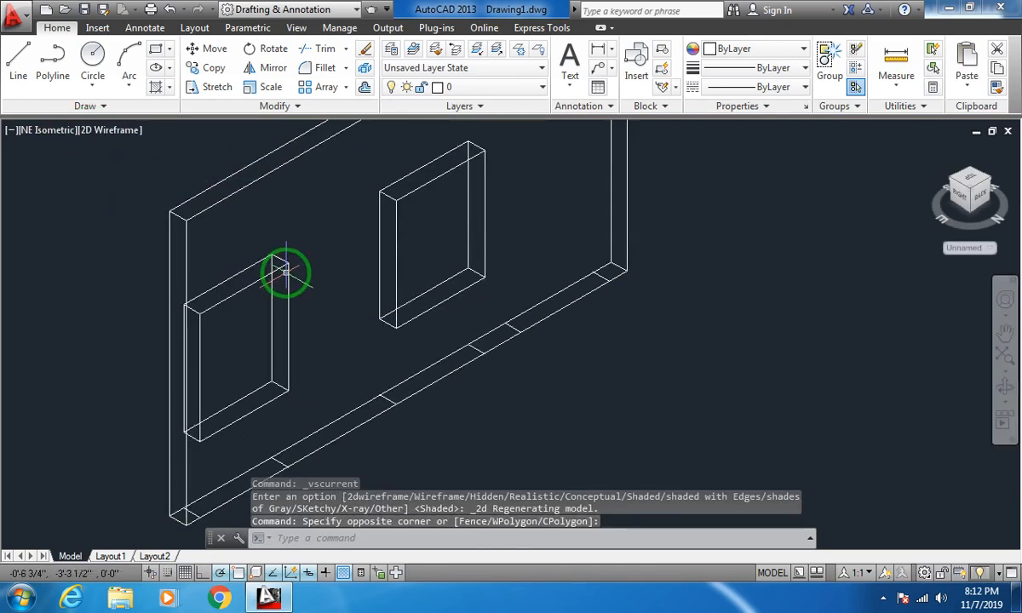
left_click(287, 261)
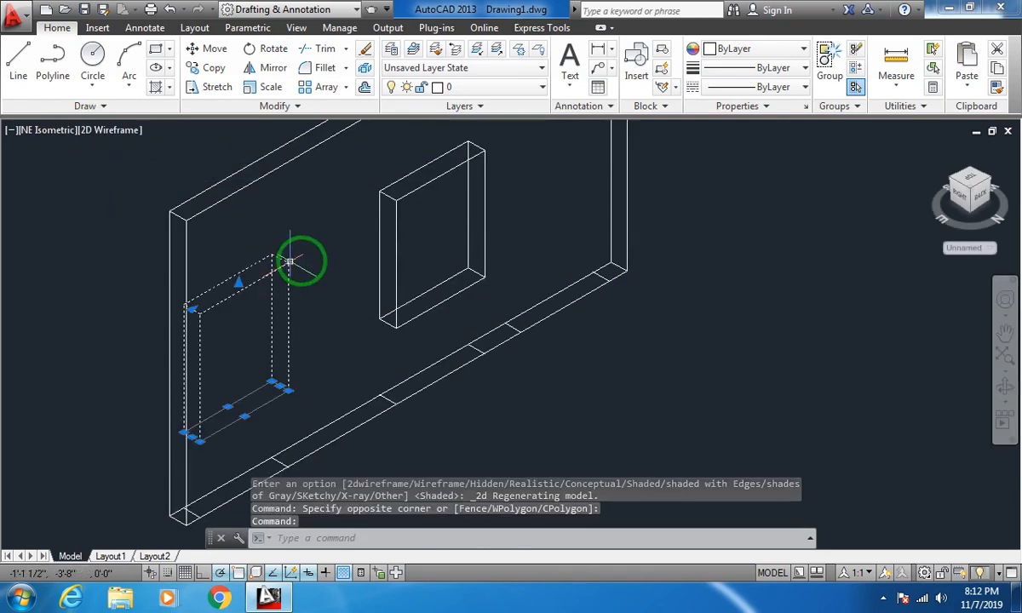
left_click(396, 202)
left_click(734, 49)
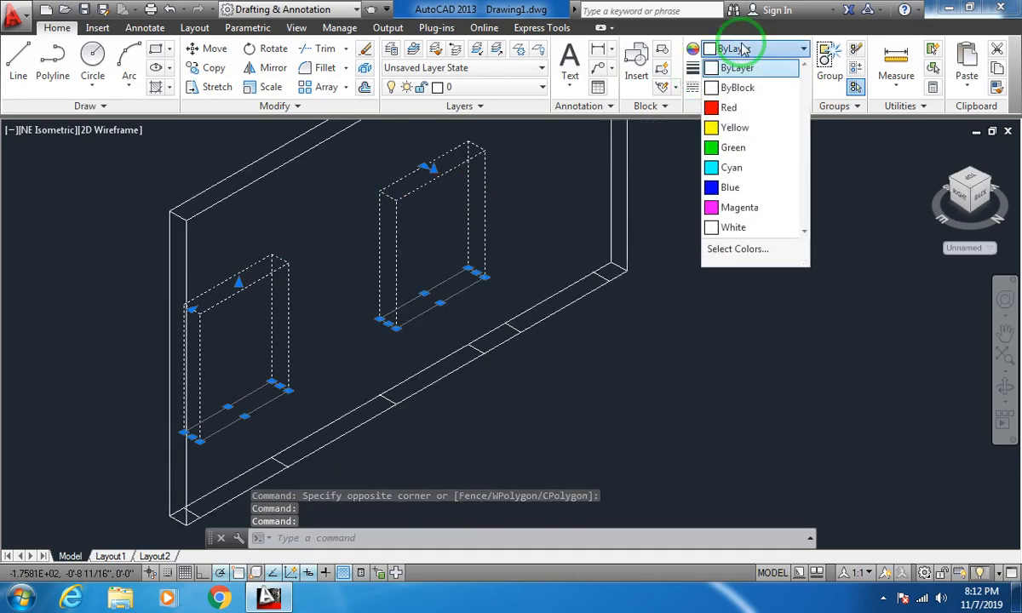
left_click(739, 118)
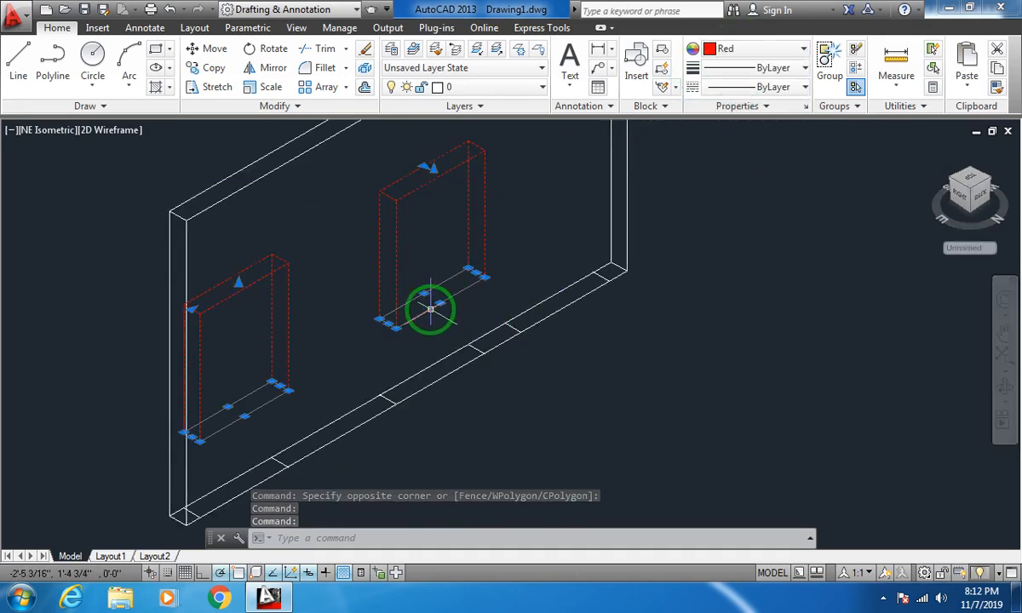
key("Escape")
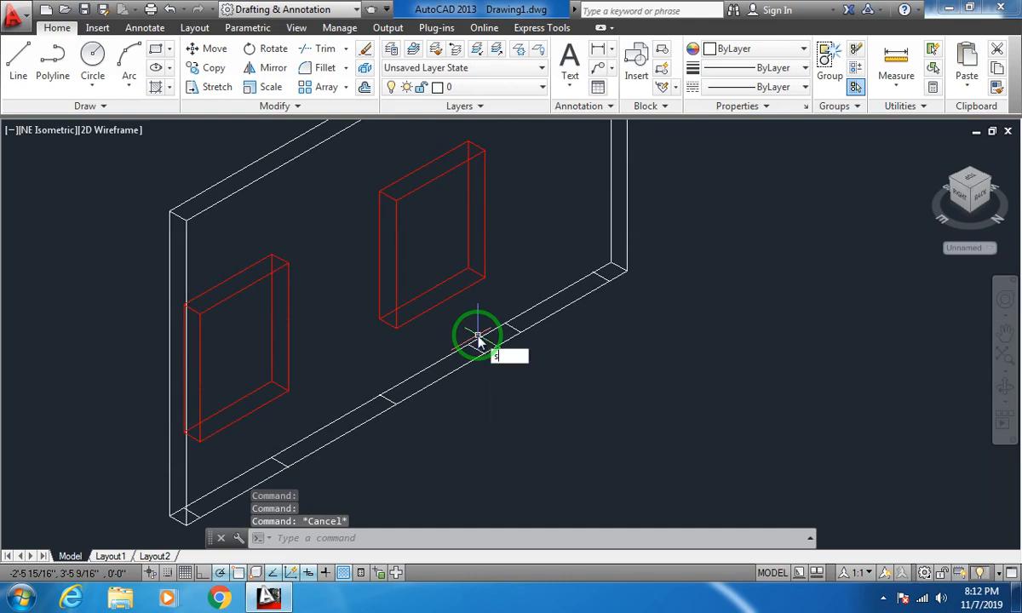
Inspect the wall and the two red window blocks with the SHADE command, and return to 2D Wireframe.
type("shade")
key("Return")
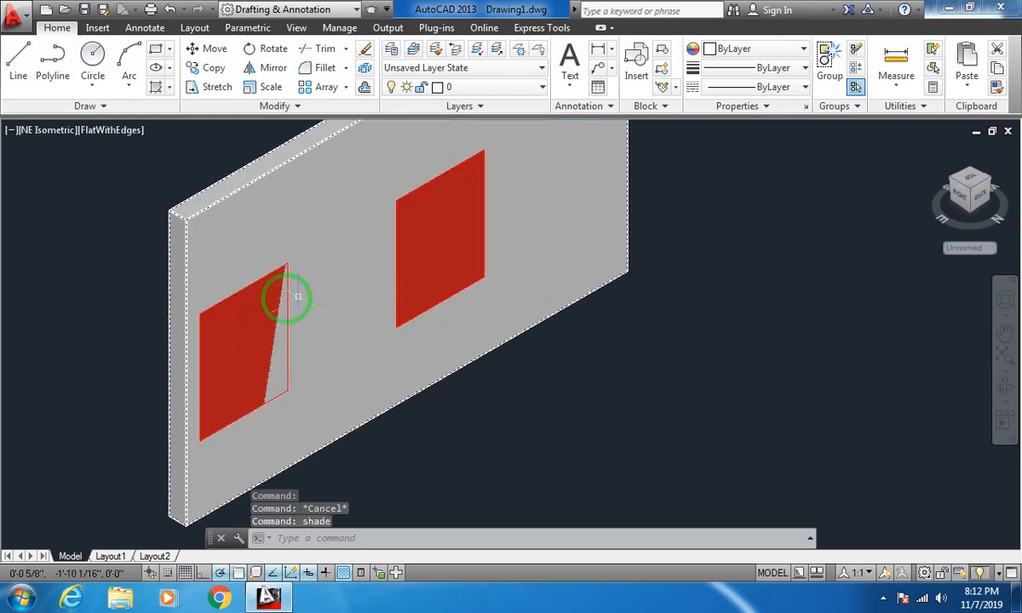
left_click(267, 331)
key("Escape")
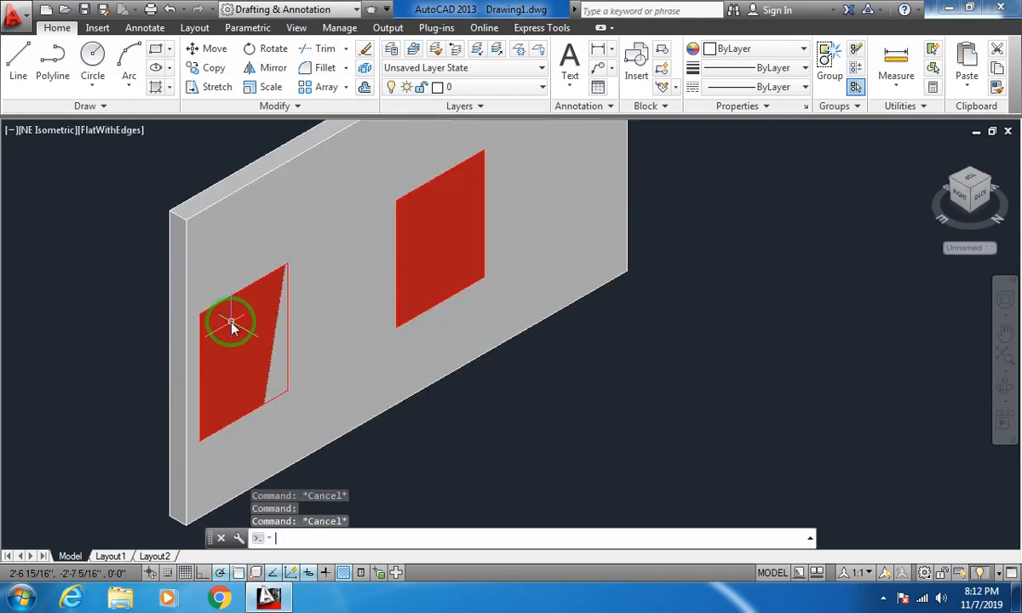
left_click(217, 303)
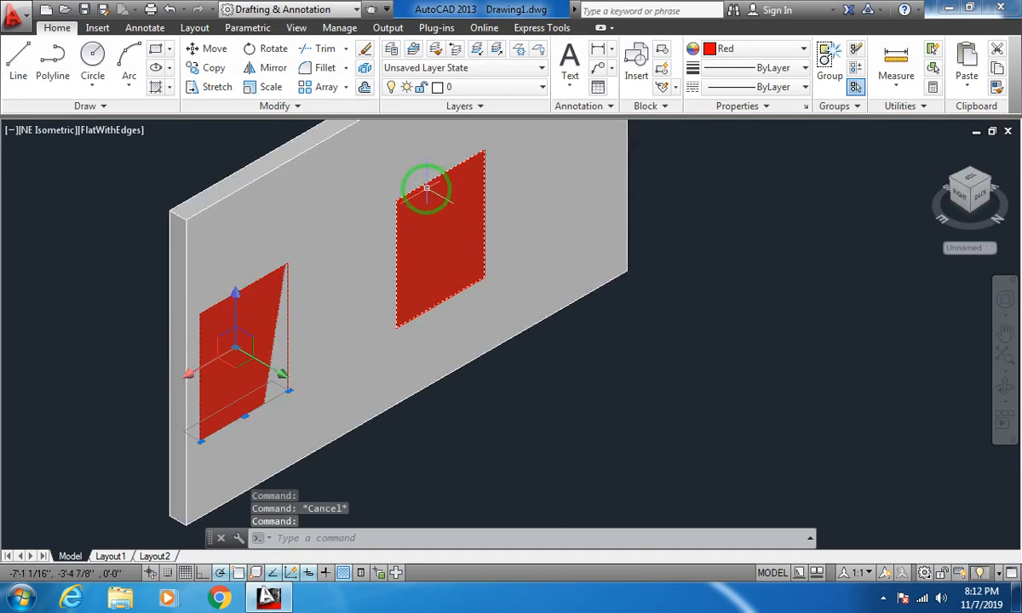
key("Escape")
middle_click_drag(579, 290, 496, 341)
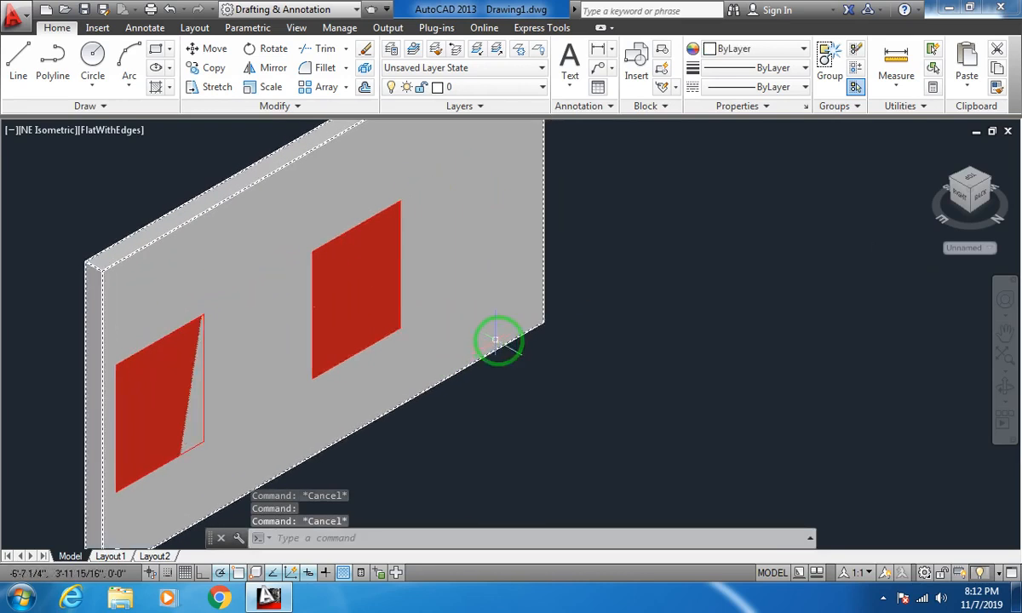
left_click(107, 129)
left_click(136, 171)
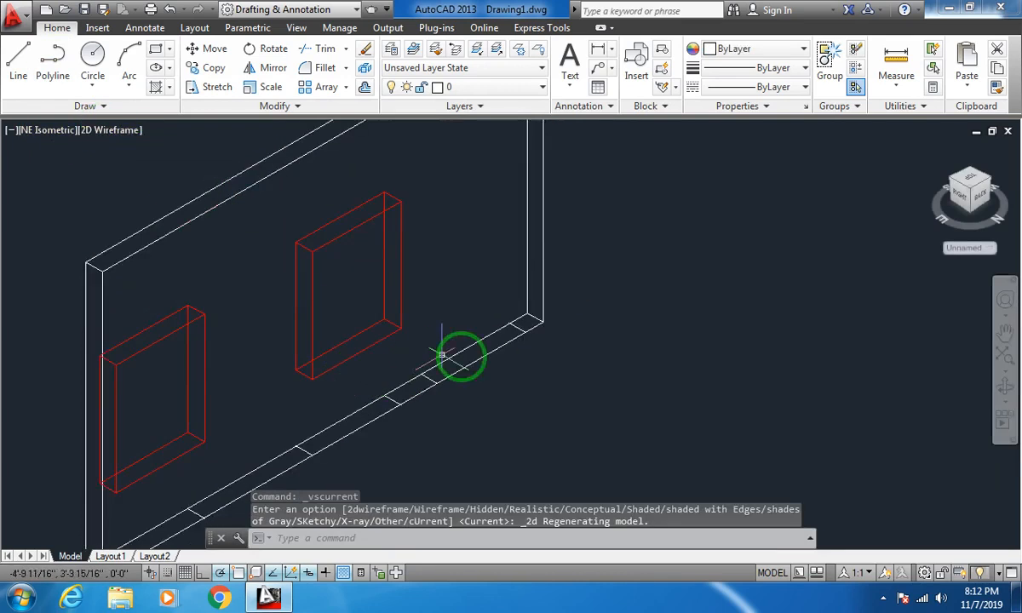
middle_click_drag(511, 372, 450, 383)
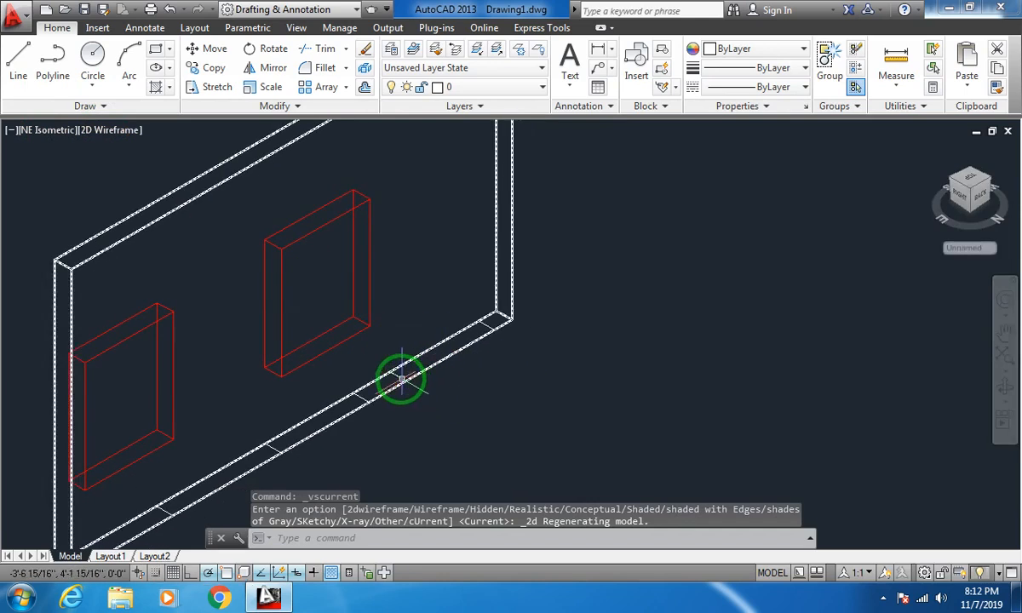
type("c")
key("Return")
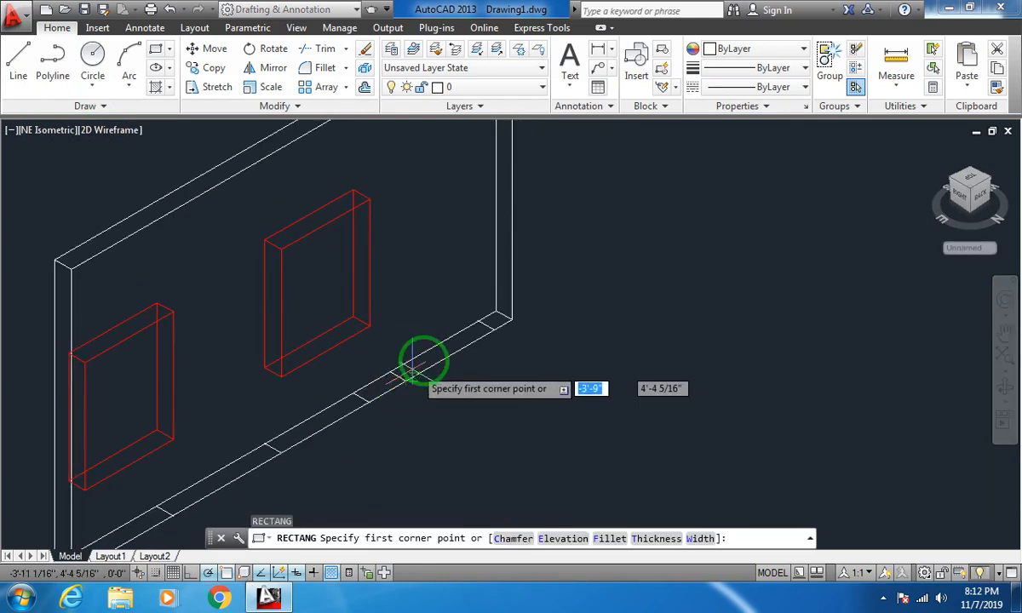
key("Escape")
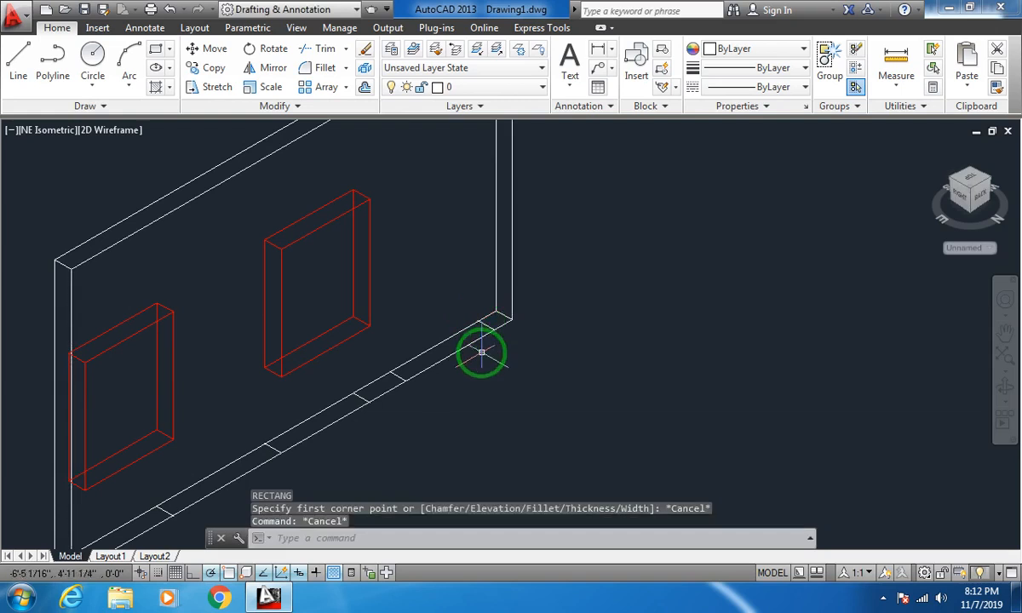
Draw a rectangle over the remaining 4' door opening near the end of the wall base, from corner to opposite corner.
type("rec")
key("Return")
left_click(492, 327)
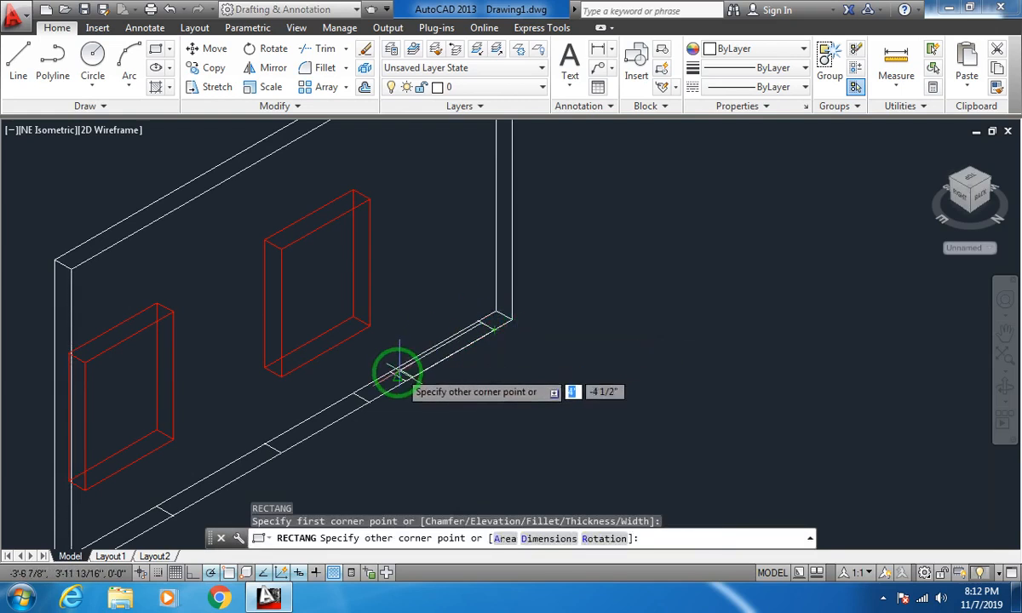
key("Escape")
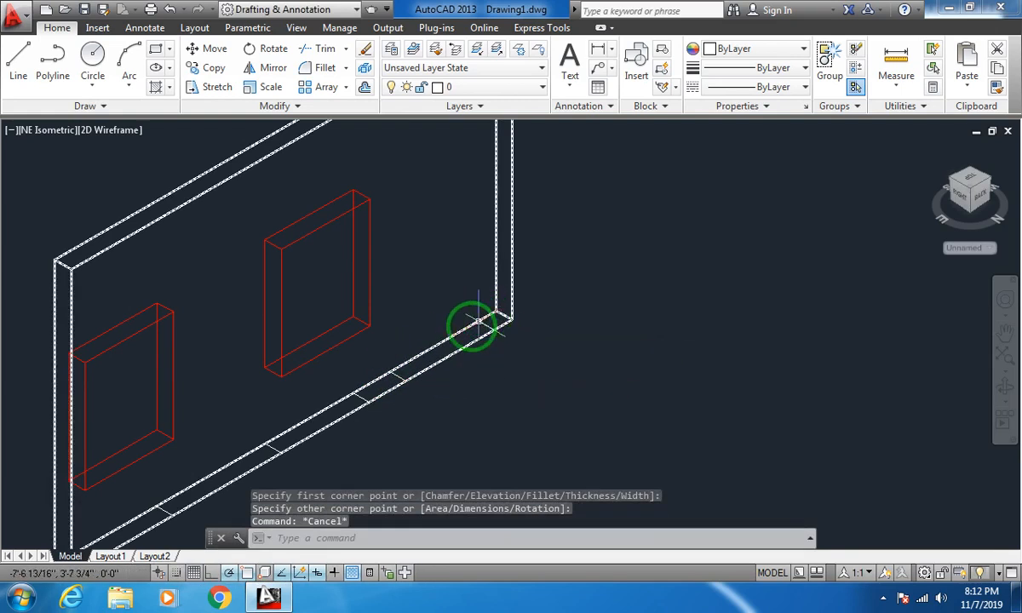
Extrude the door opening's rectangle to a height of 7'.
type("ext")
key("Return")
left_click(471, 334)
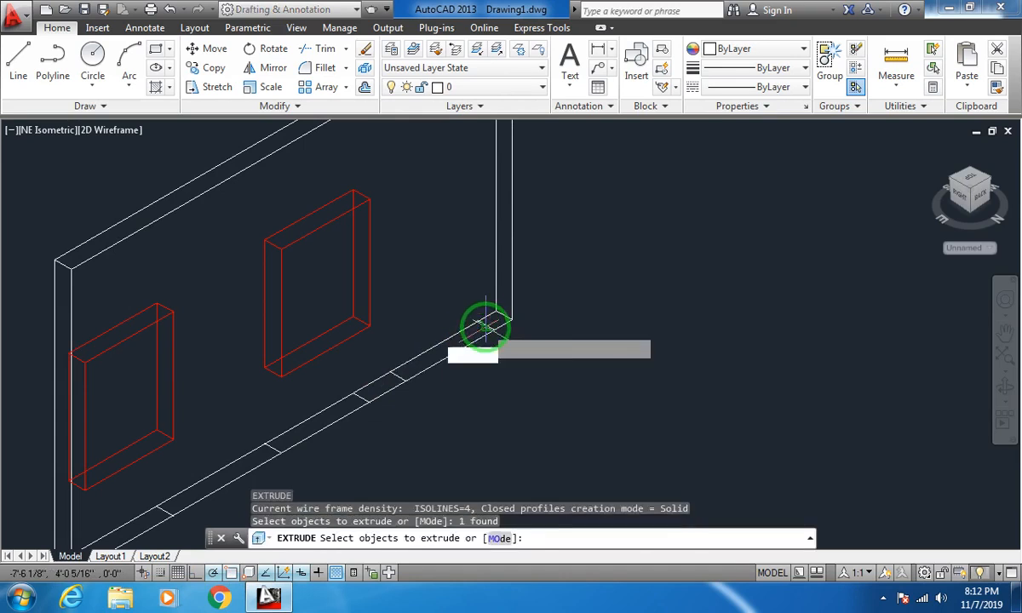
key("Return")
type("'")
key("Return")
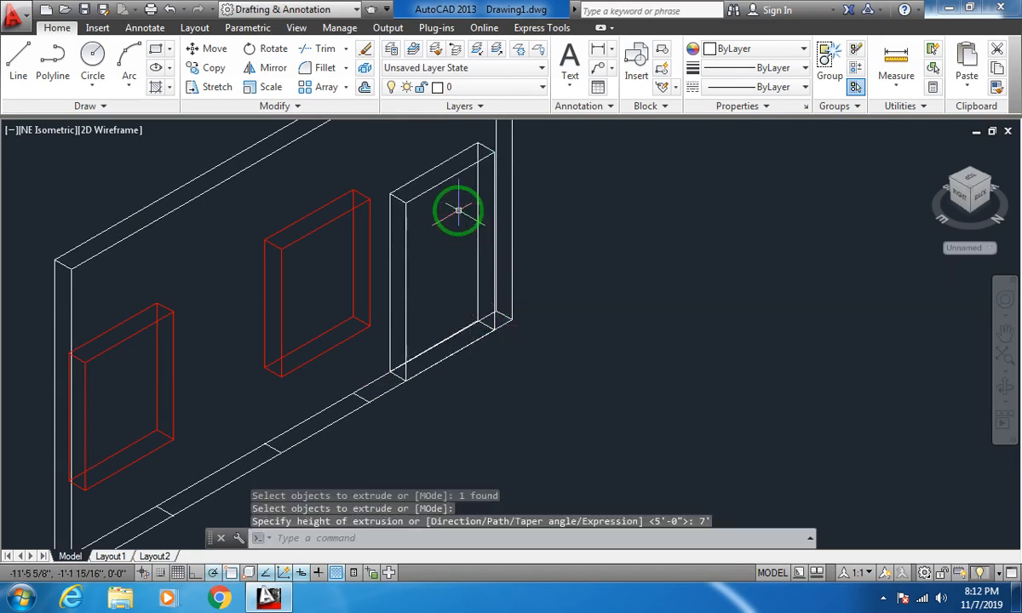
key("Escape")
Set the colour of the 7' door block to Yellow.
middle_click_drag(441, 271, 378, 257)
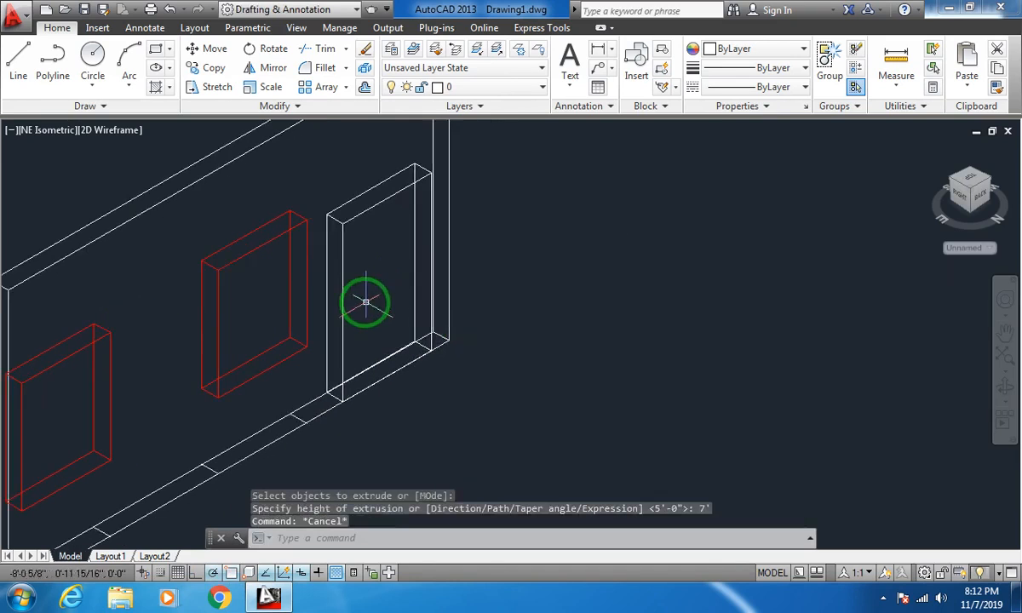
left_click(353, 223)
left_click(763, 53)
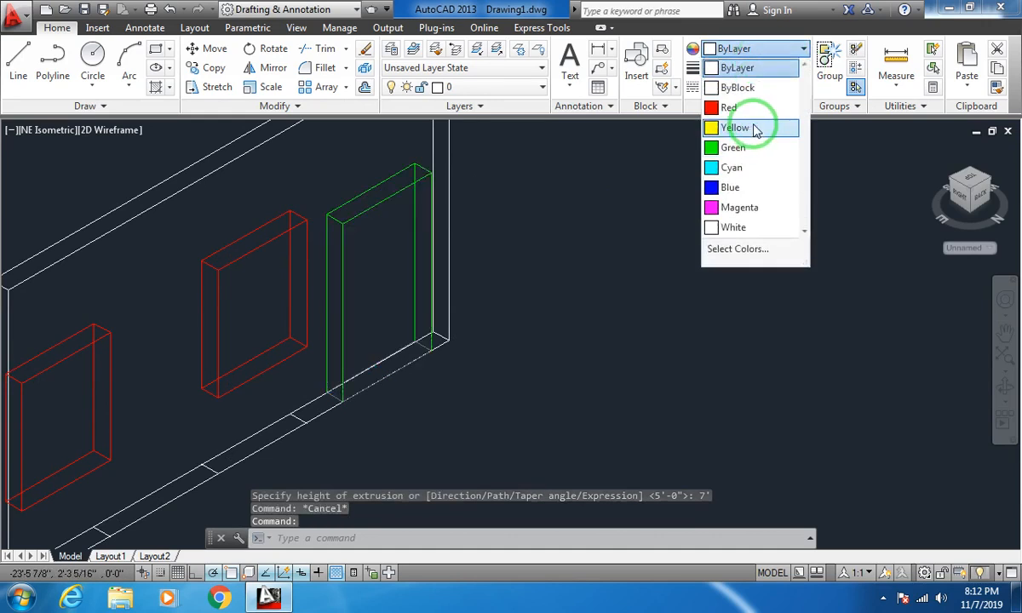
left_click(755, 128)
key("Escape")
Show the whole wall shaded from the SE Isometric view, after checking it from SW Isometric, and save the drawing.
scroll(537, 350, "down", 3)
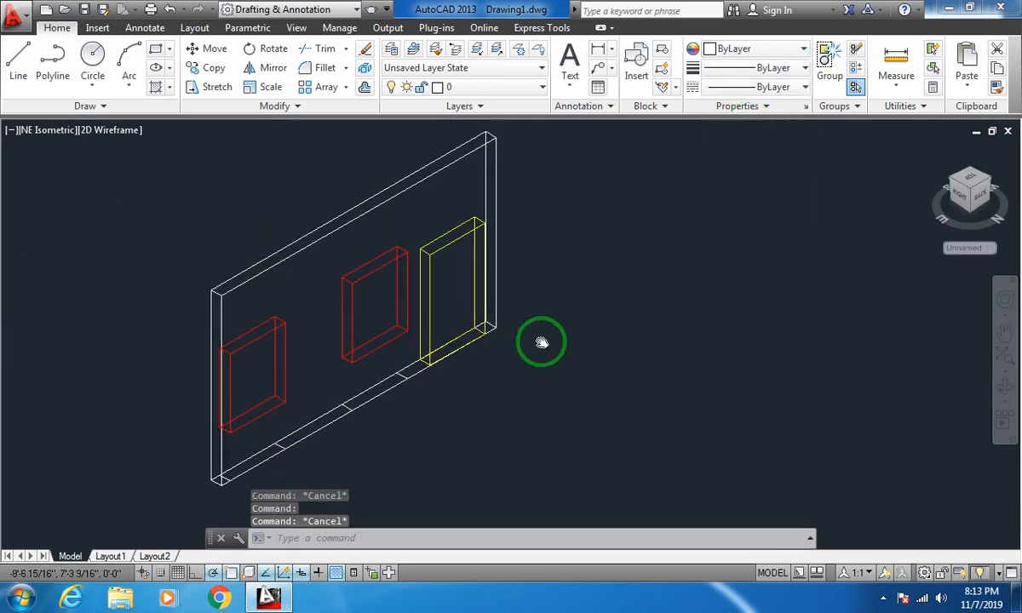
left_click(49, 132)
left_click(98, 281)
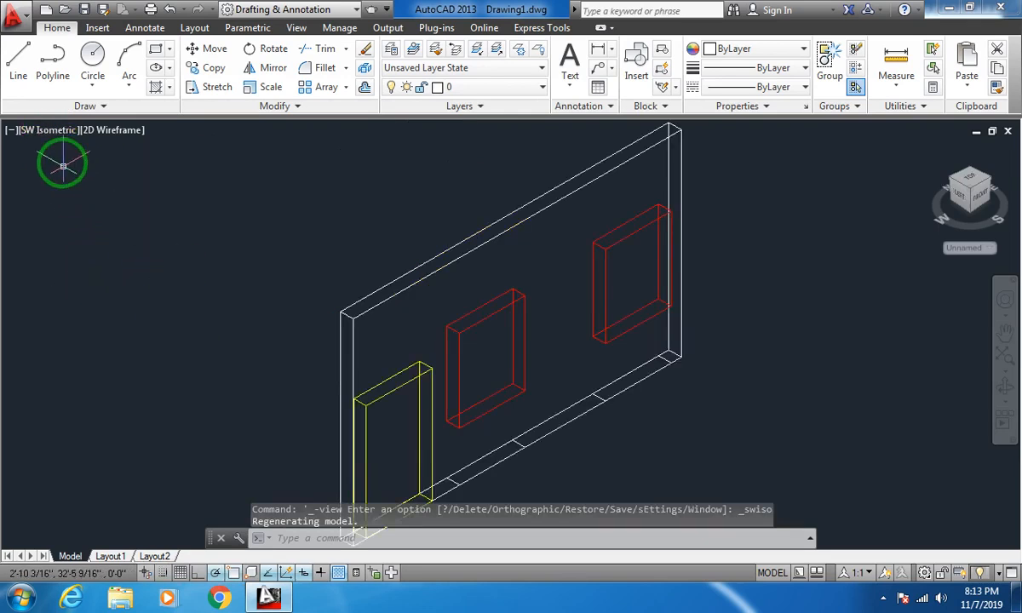
left_click(43, 129)
left_click(100, 295)
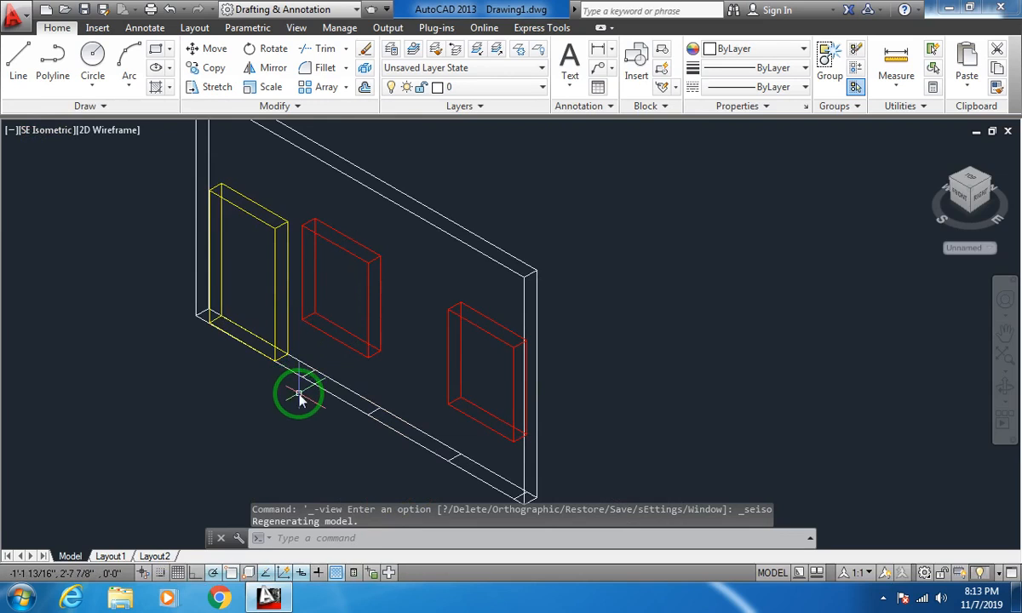
type("shade")
key("Return")
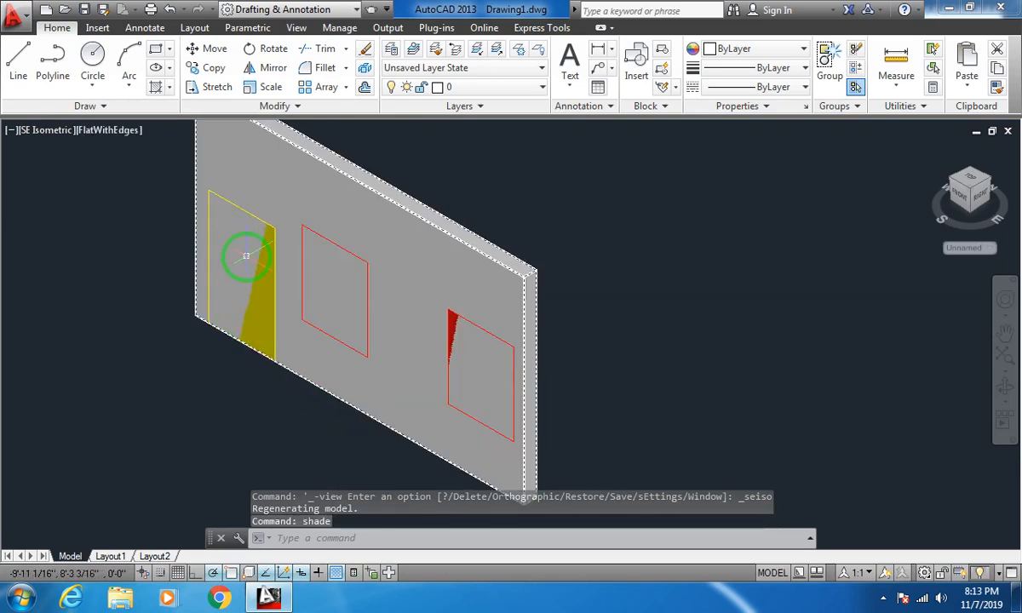
key("ctrl+s")
middle_click_drag(346, 327, 320, 365)
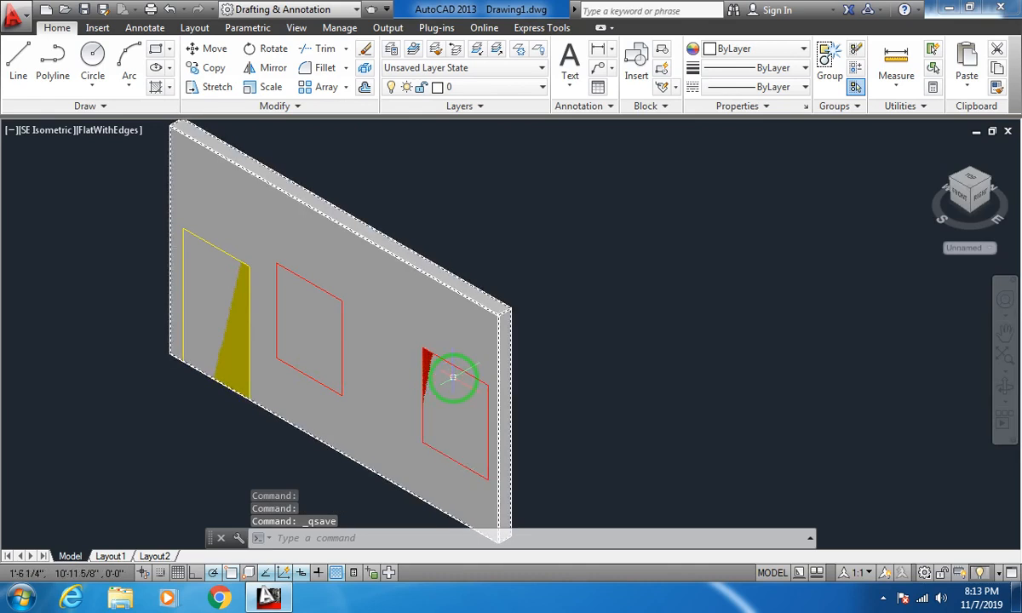
mouse_move(453, 378)
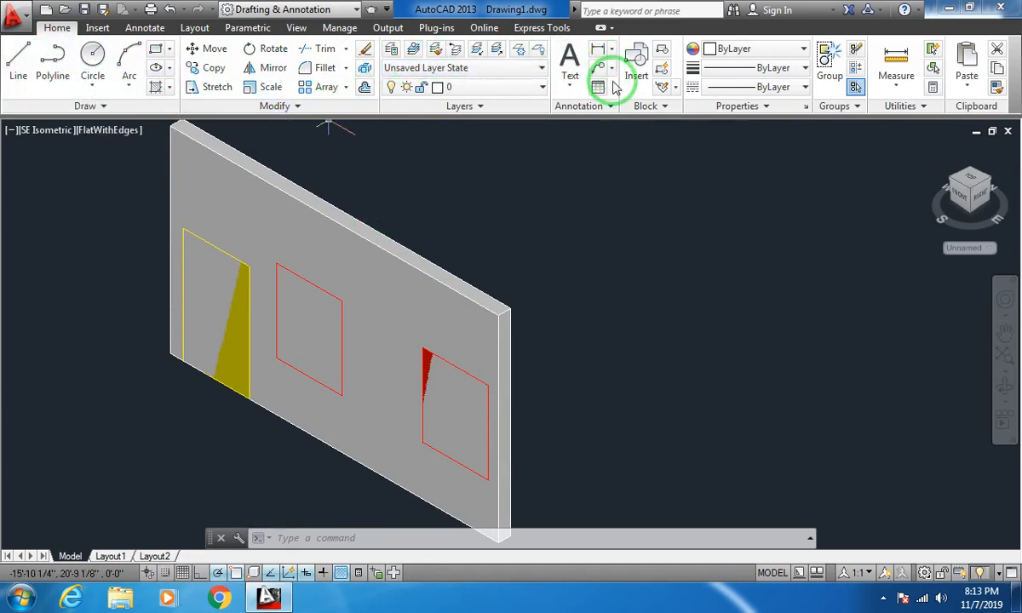
Switch to the 3D Modeling workspace and open the Materials Browser.
left_click(926, 574)
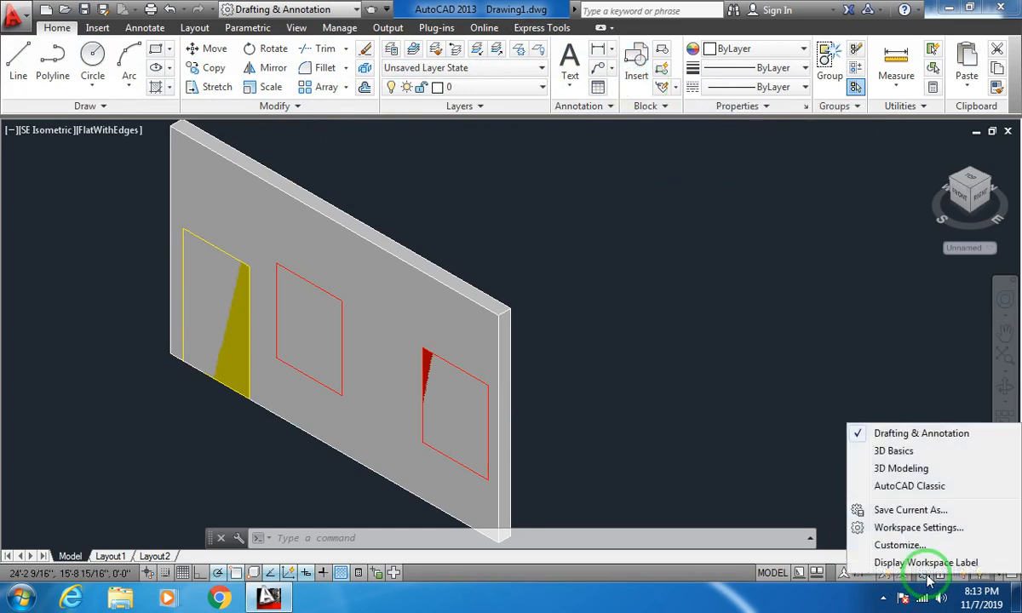
left_click(903, 468)
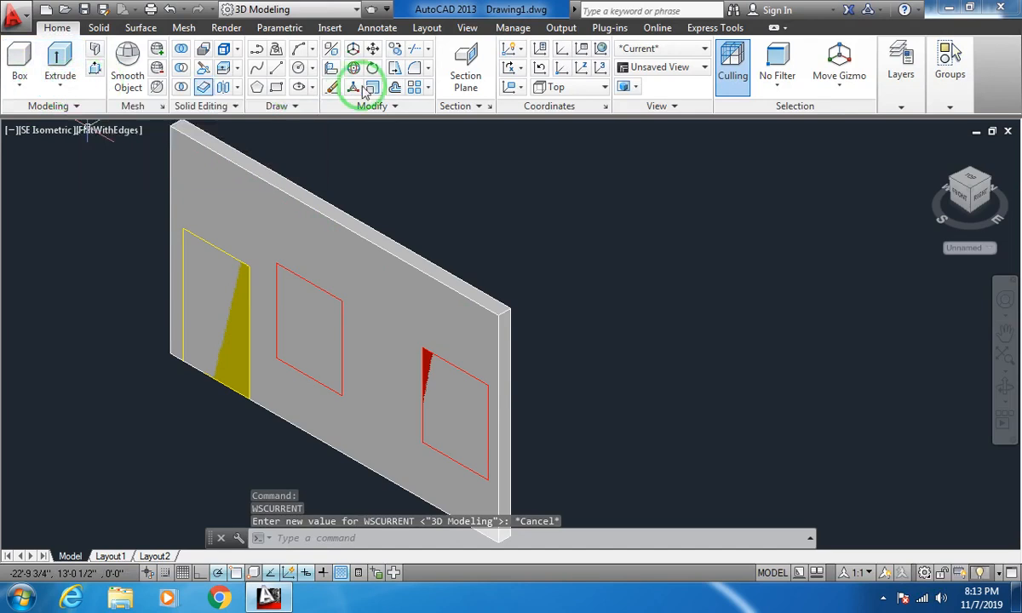
left_click(229, 28)
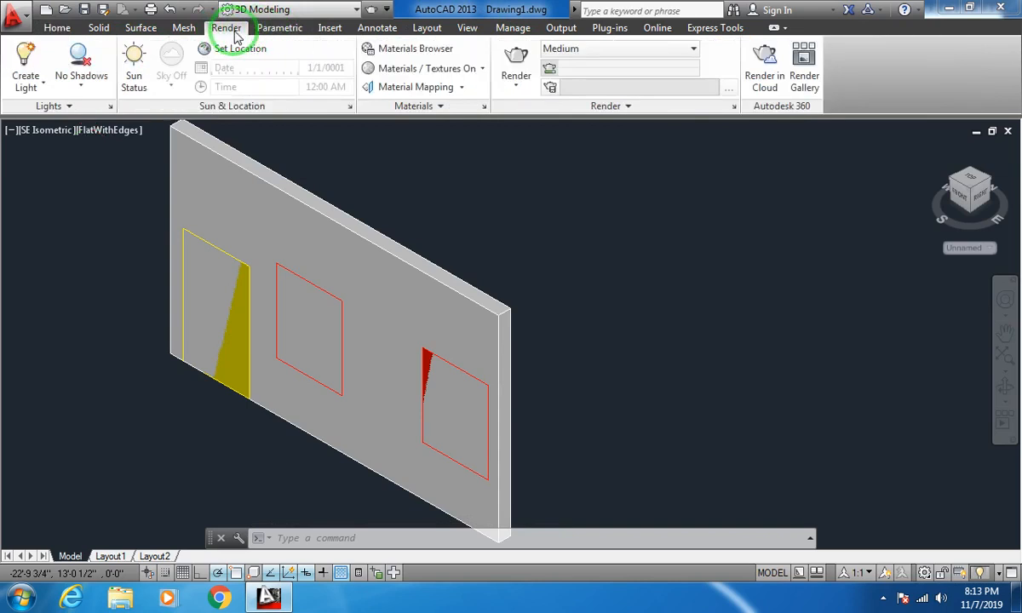
left_click(406, 53)
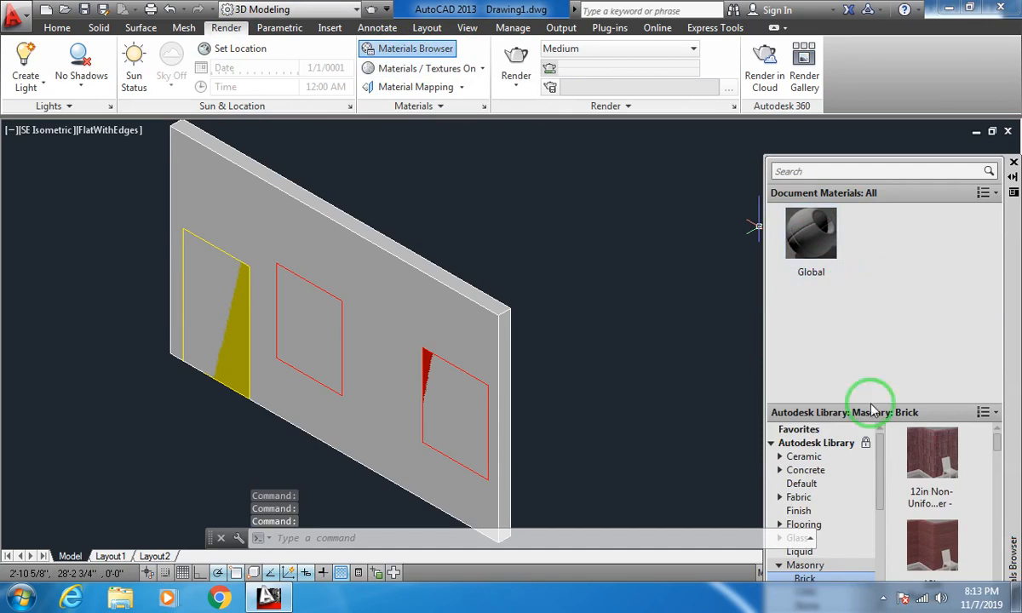
mouse_move(884, 461)
left_mouse_down()
mouse_move(885, 525)
mouse_move(882, 460)
left_mouse_up()
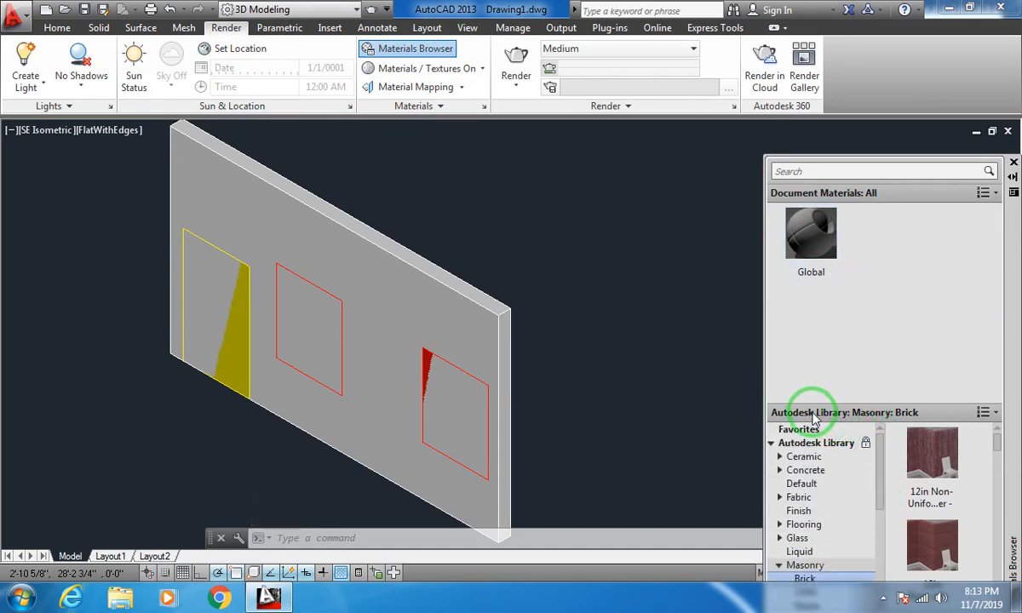
left_click(996, 414)
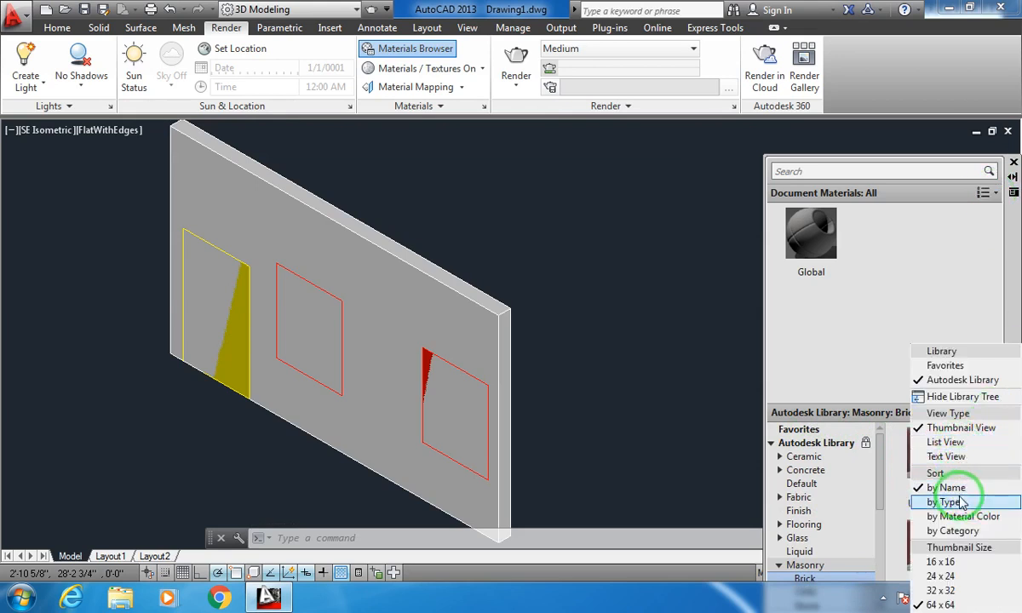
left_click(948, 229)
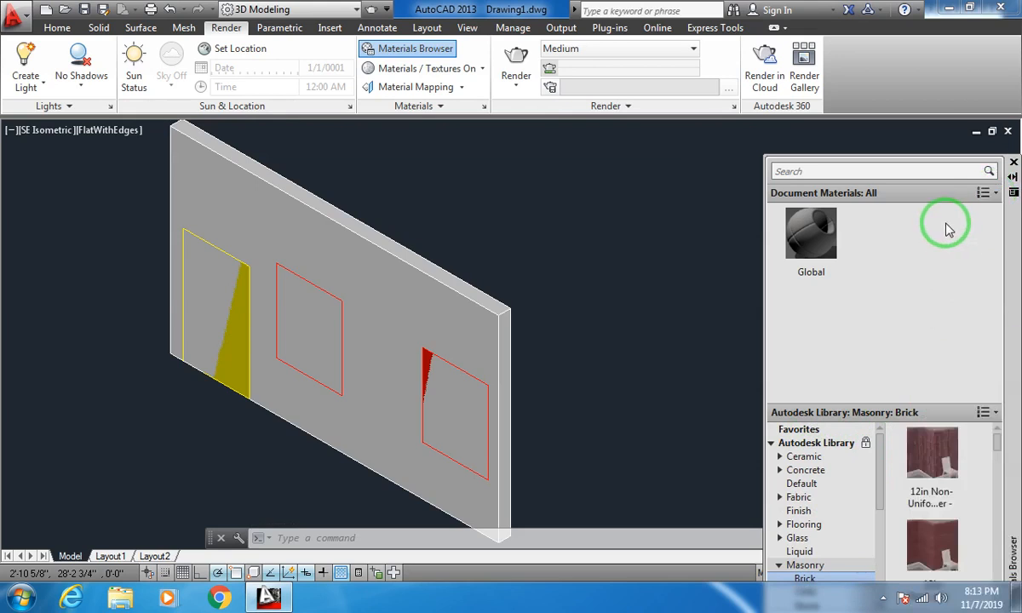
left_click(1000, 194)
left_click(822, 197)
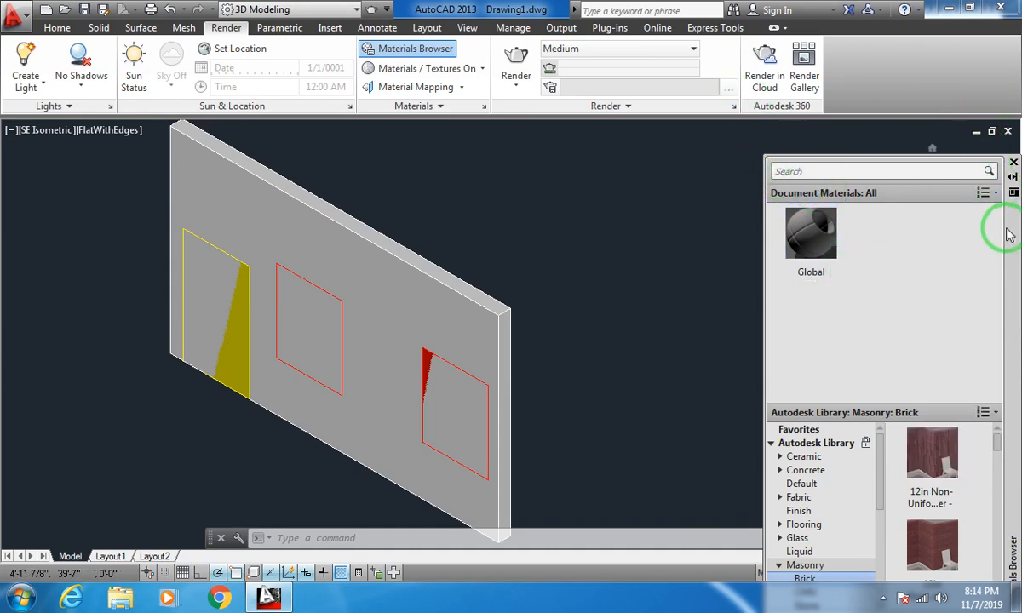
Reposition the Materials Browser so that it is shown in full, and display the Concrete materials of the Autodesk Library.
left_click_drag(1008, 234, 996, 121)
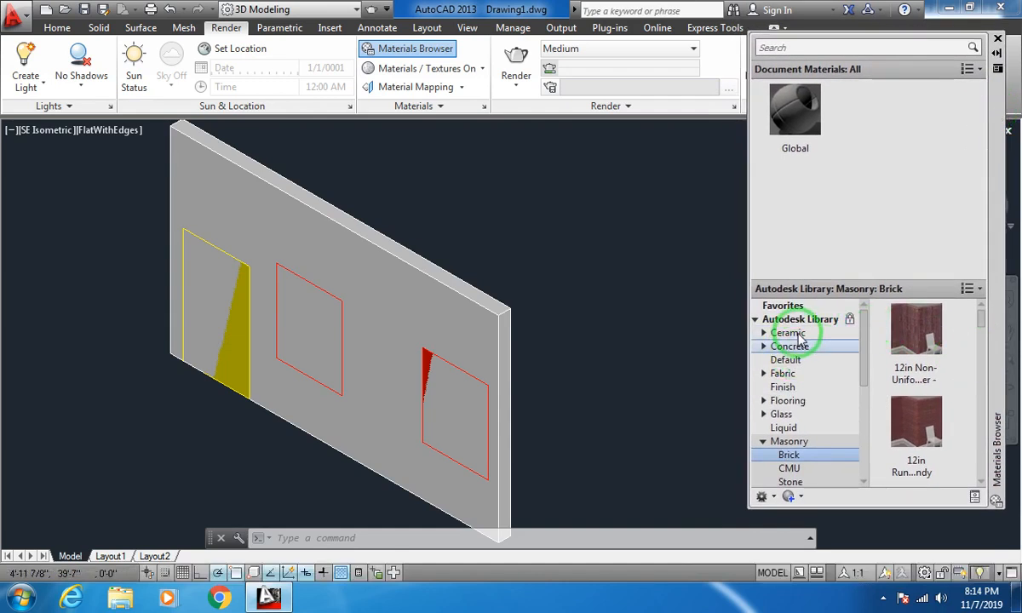
left_click(799, 335)
left_click(790, 345)
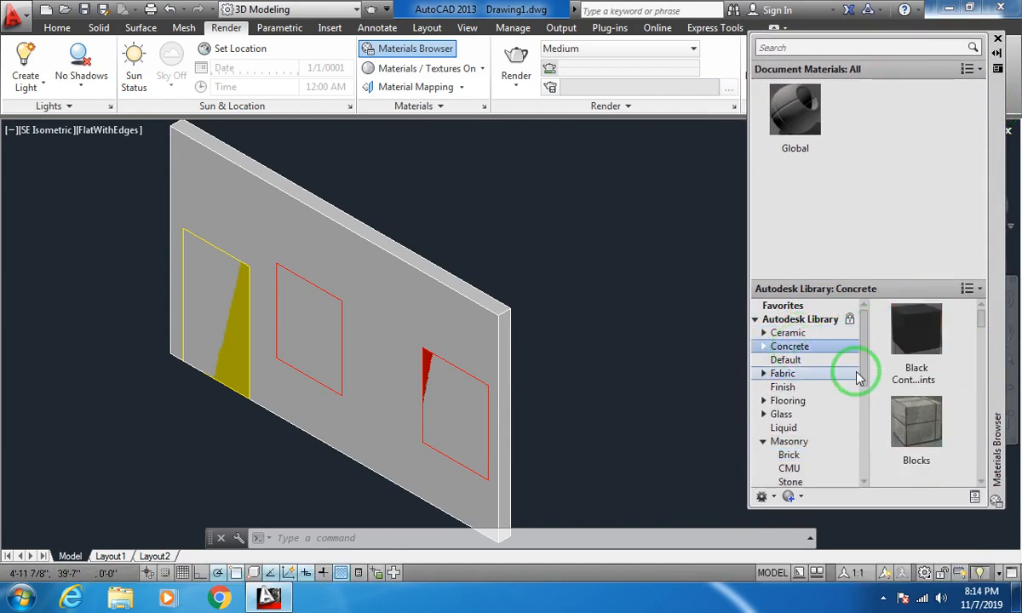
Look through the Concrete, Default, Fabric, Finish and Metal categories of the Autodesk Library, dismissing the antivirus notice.
left_click_drag(984, 315, 982, 372)
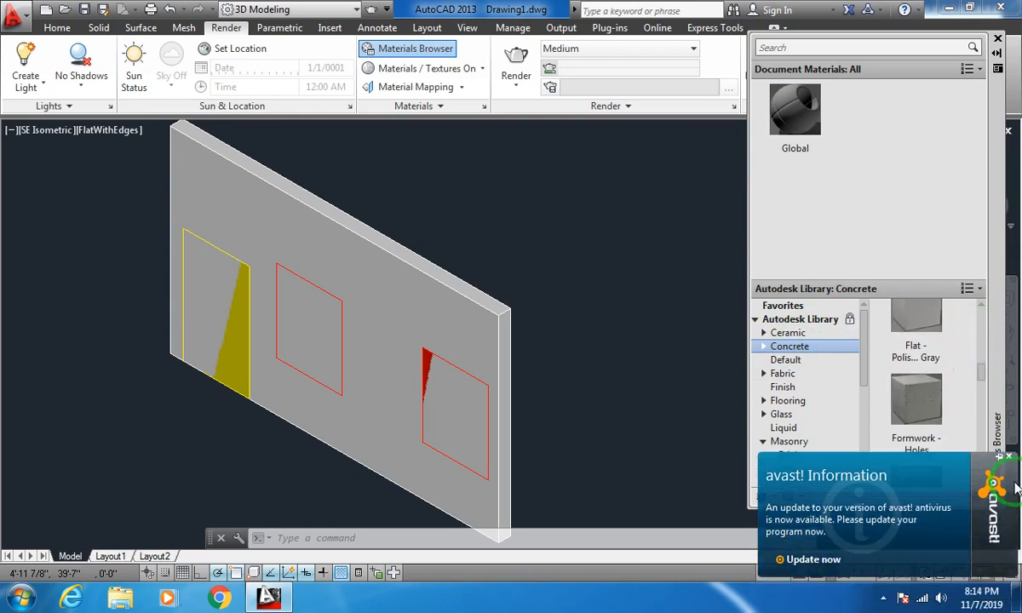
left_click(1011, 460)
left_click(787, 358)
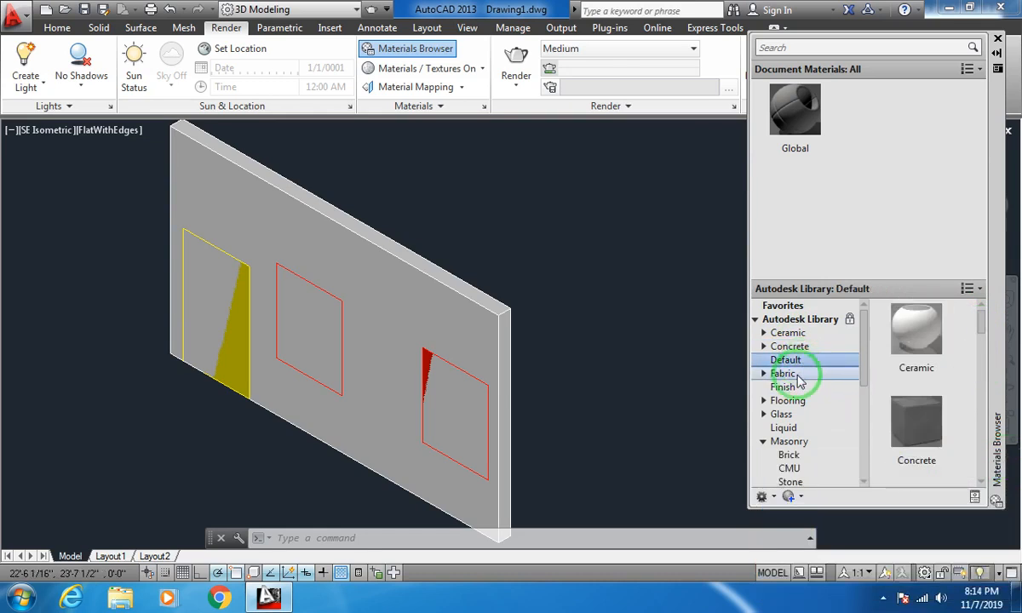
left_click(793, 374)
left_click(783, 388)
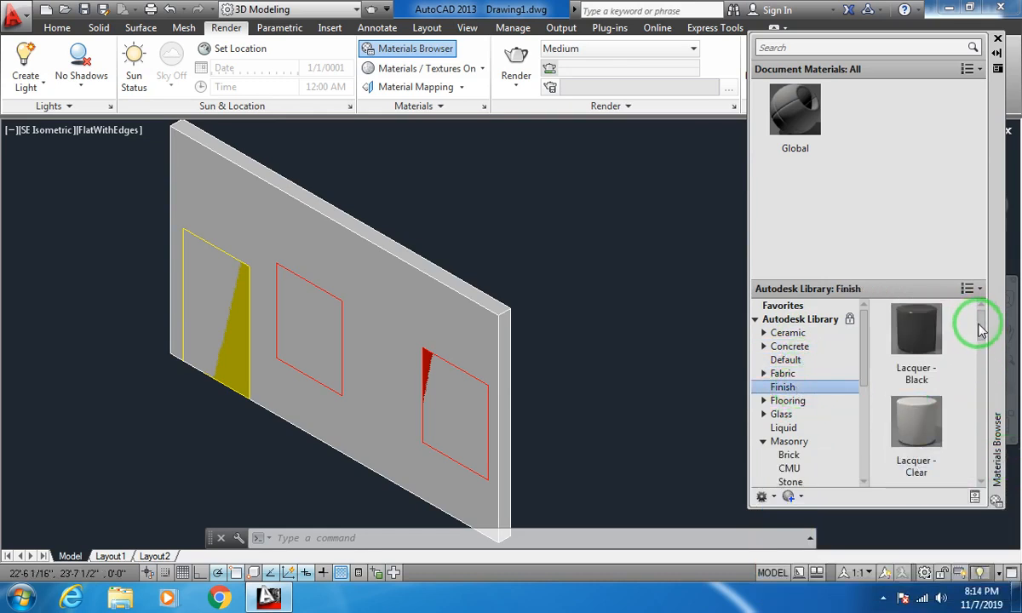
left_click_drag(981, 331, 978, 467)
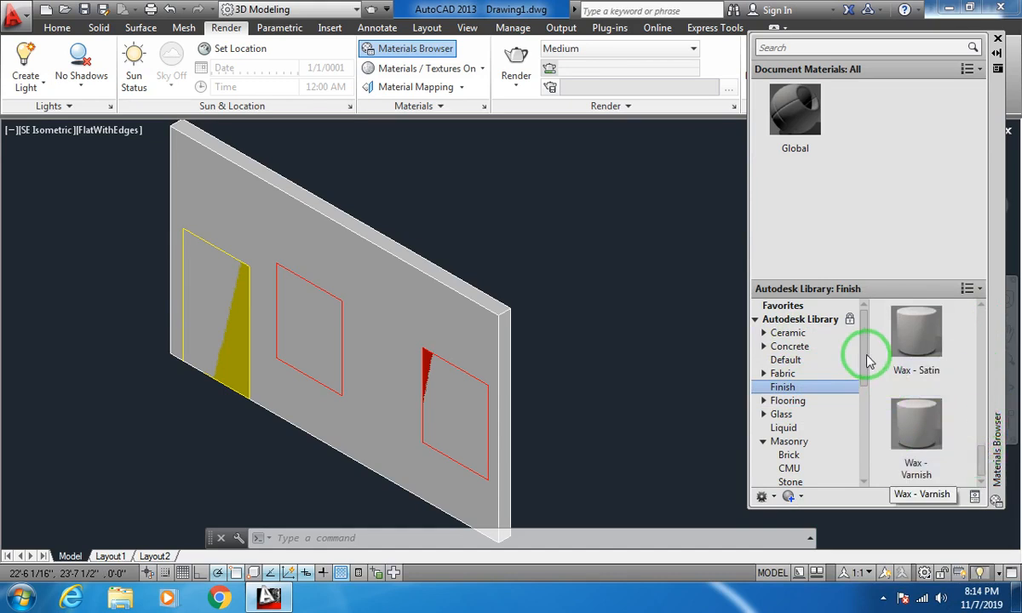
left_click_drag(869, 360, 867, 432)
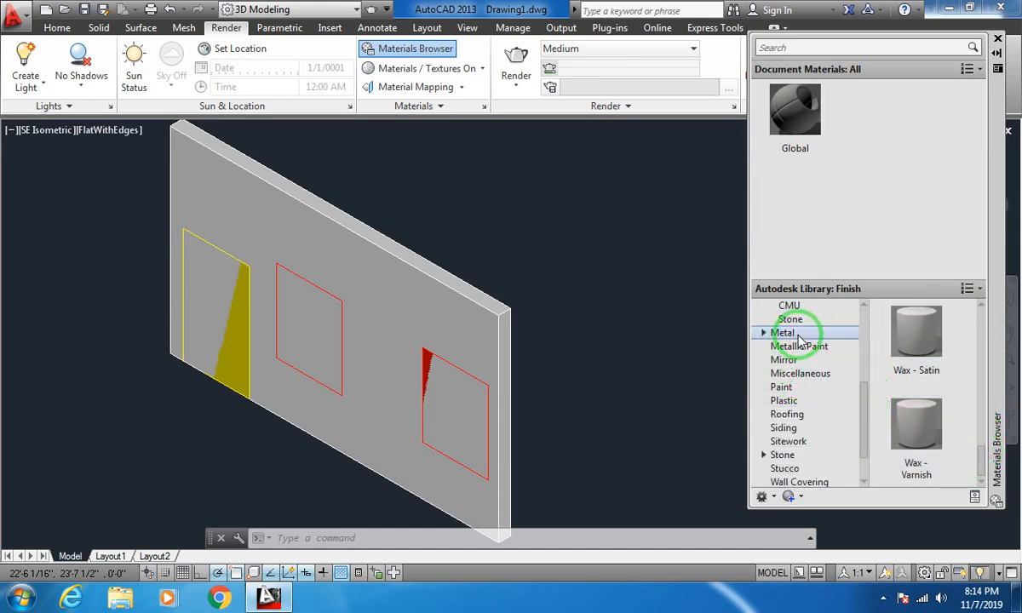
left_click(797, 334)
left_click_drag(862, 391, 864, 375)
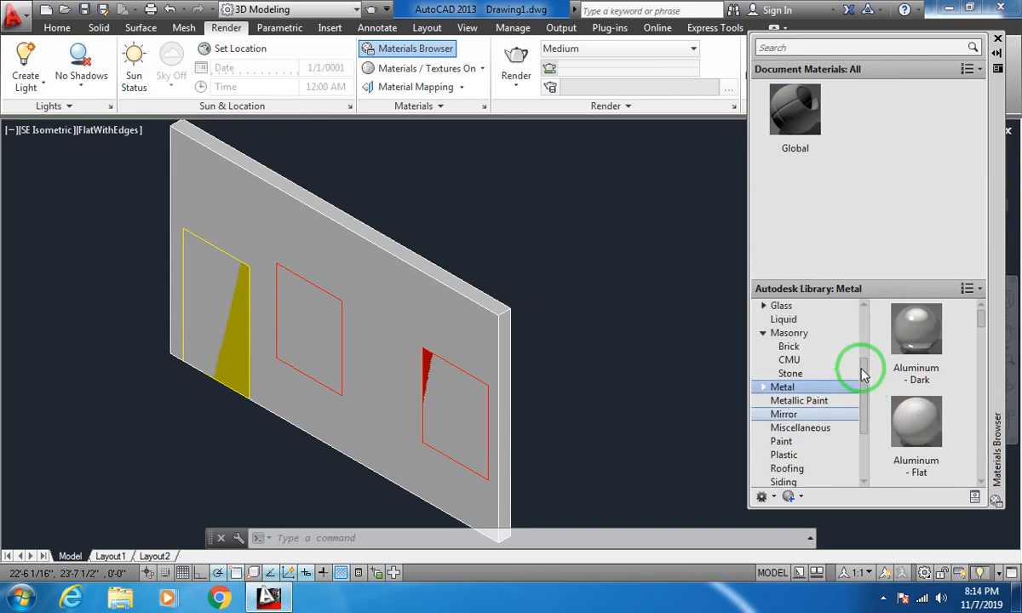
Display the Masonry: Brick materials of the Autodesk Library and look through the brick materials and remaining categories.
left_click(856, 349)
left_click_drag(981, 317, 981, 390)
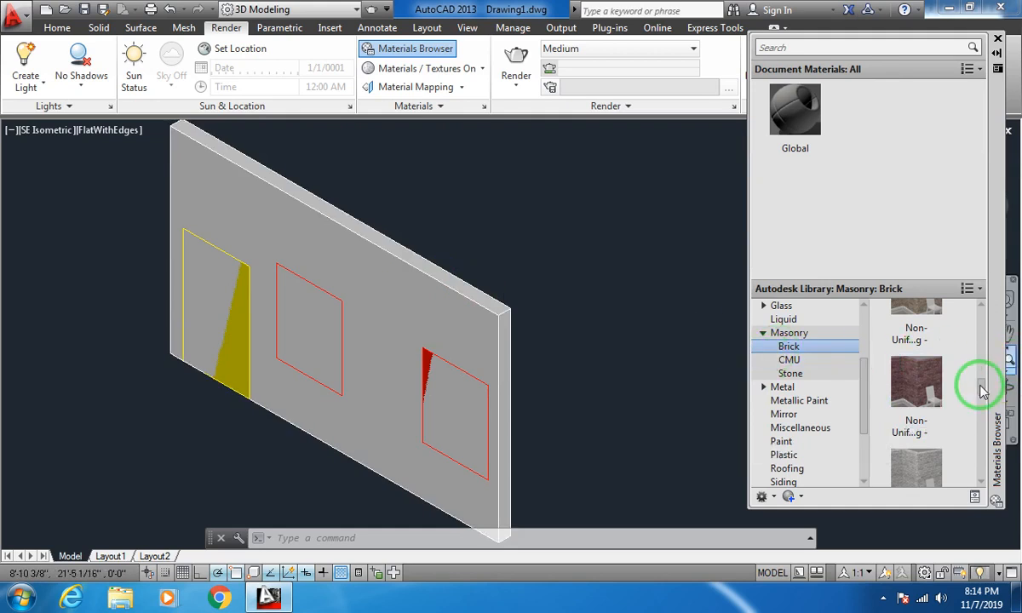
left_click_drag(981, 389, 982, 367)
left_click_drag(862, 387, 865, 443)
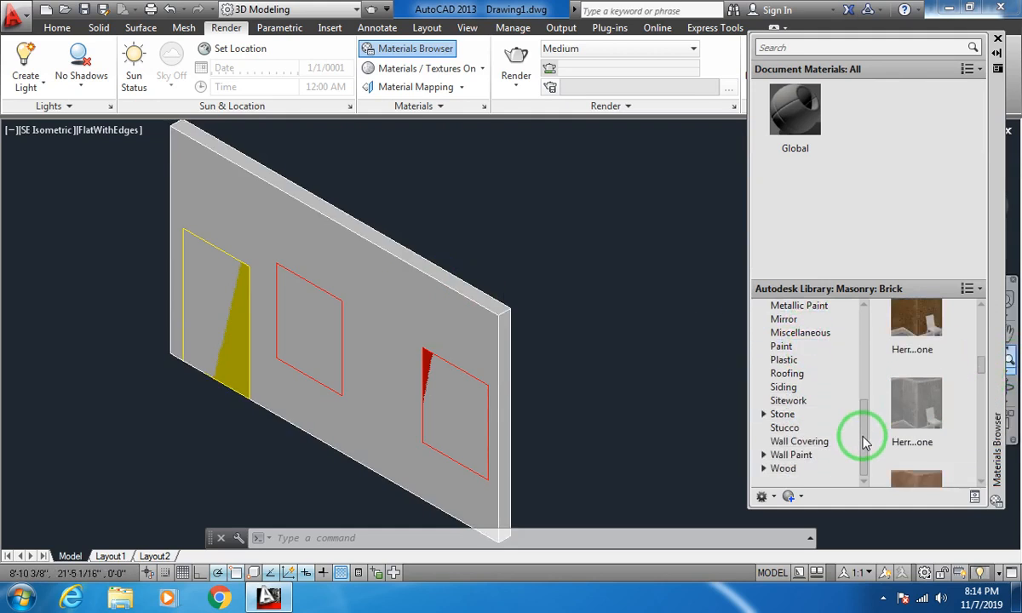
left_click(799, 347)
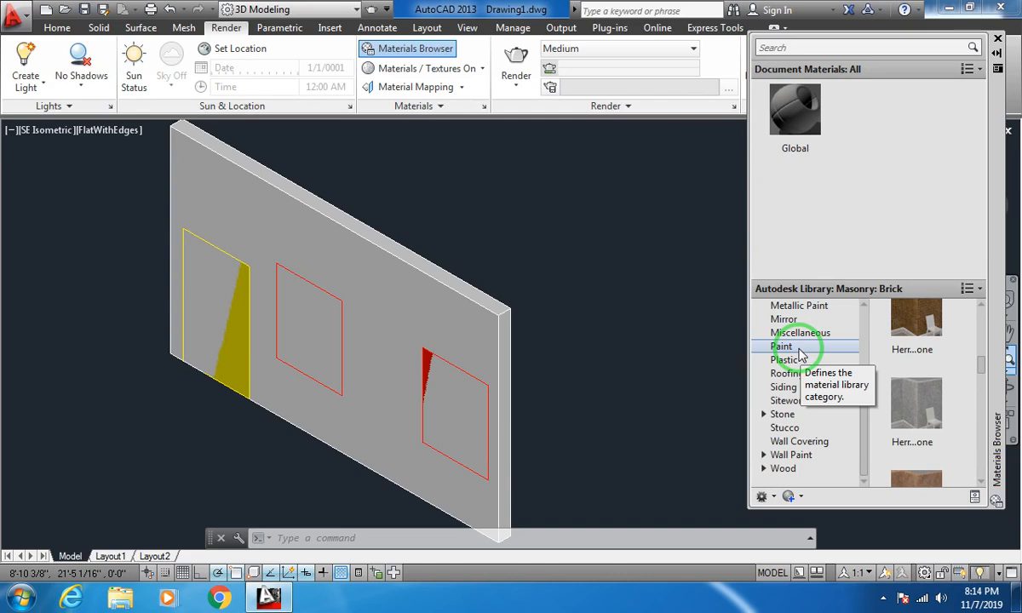
left_click(983, 348)
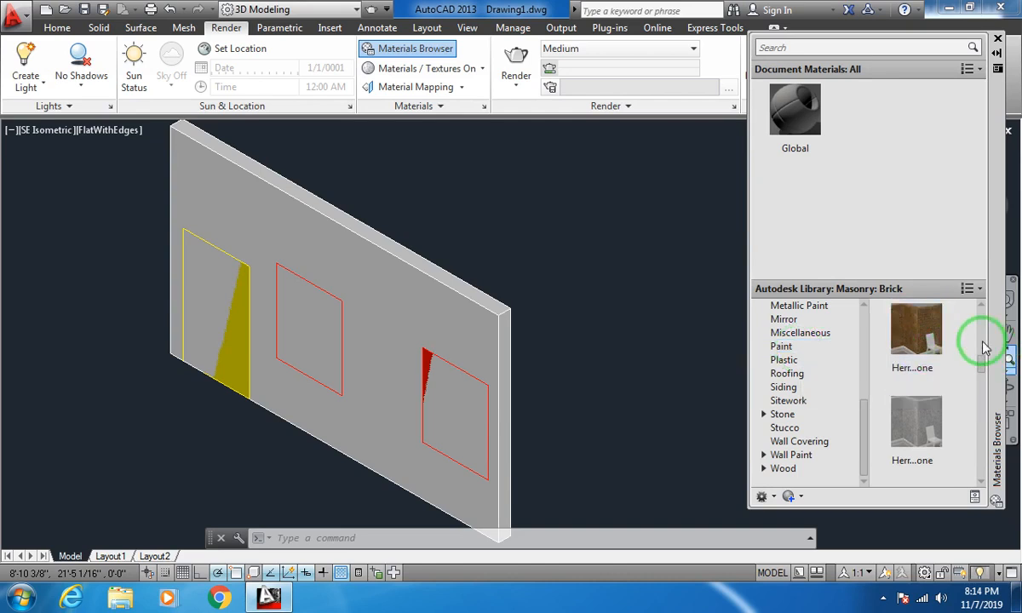
Apply the 12in Run...ndy brick material from the Autodesk Library to the wall.
left_click_drag(986, 372, 404, 286)
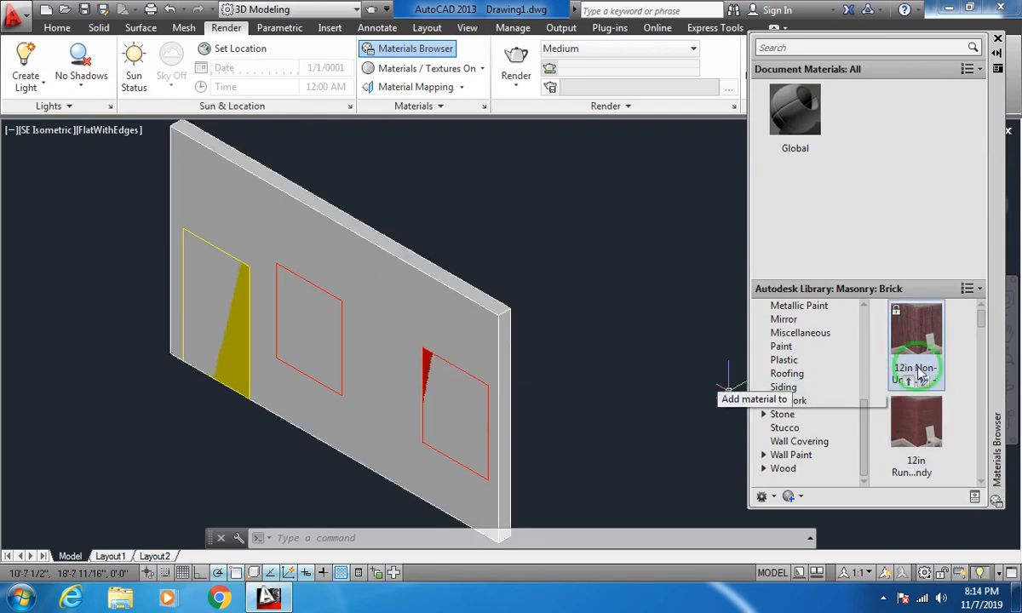
left_click(916, 430)
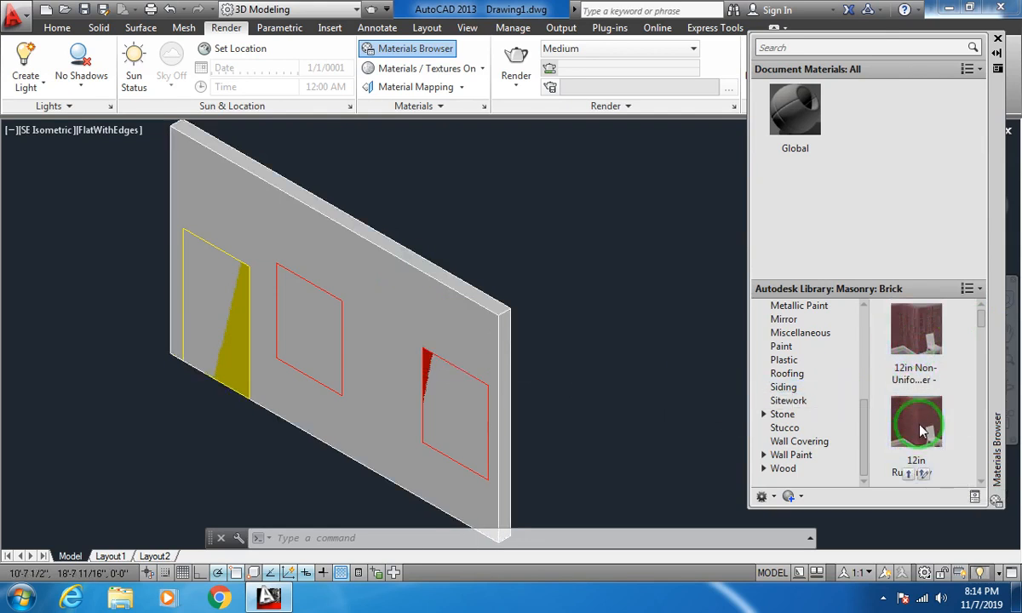
left_click_drag(922, 433, 383, 280)
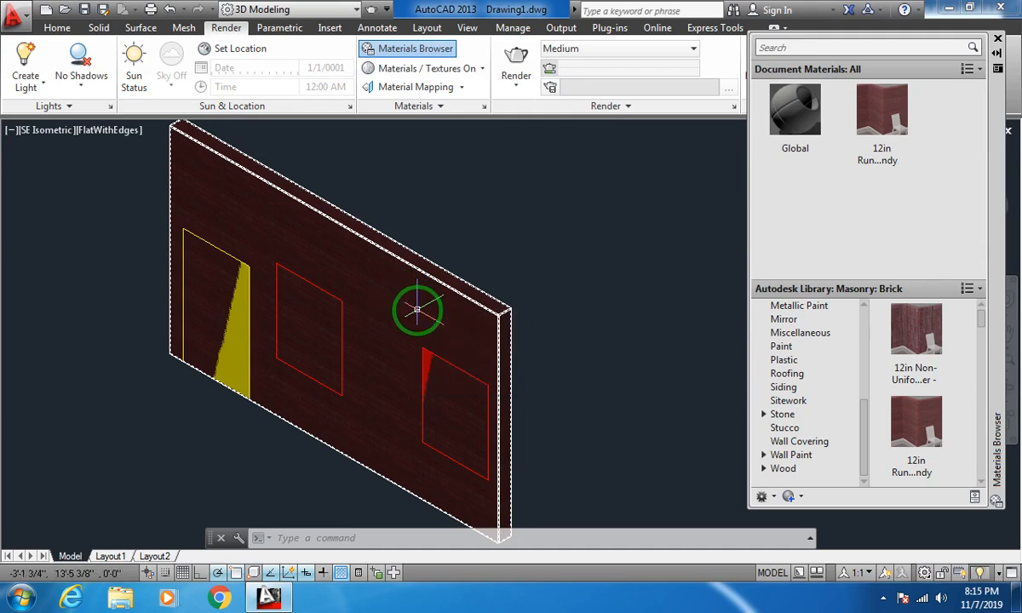
left_click(124, 130)
left_click(38, 119)
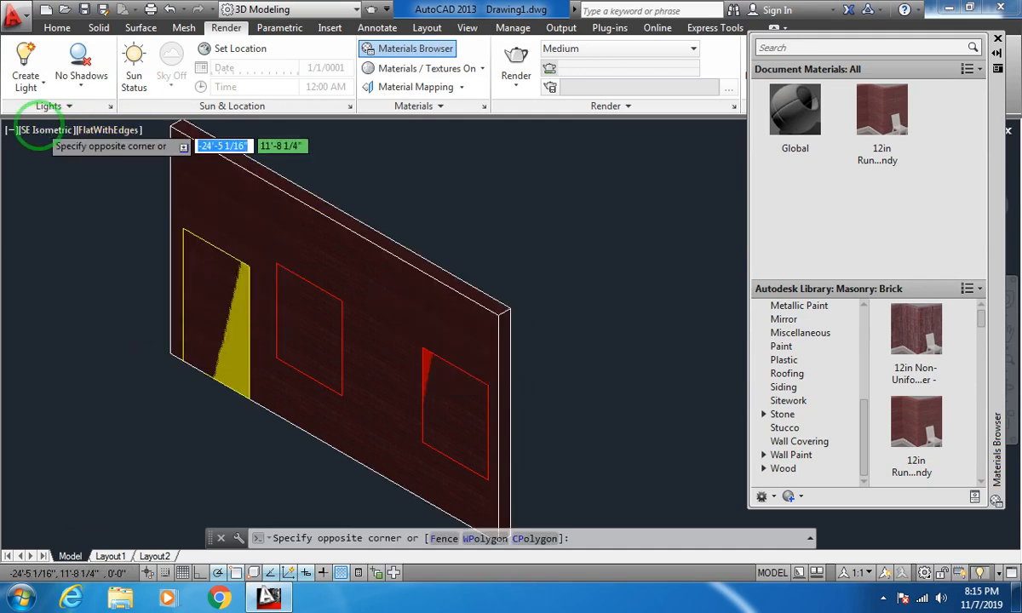
key("Escape")
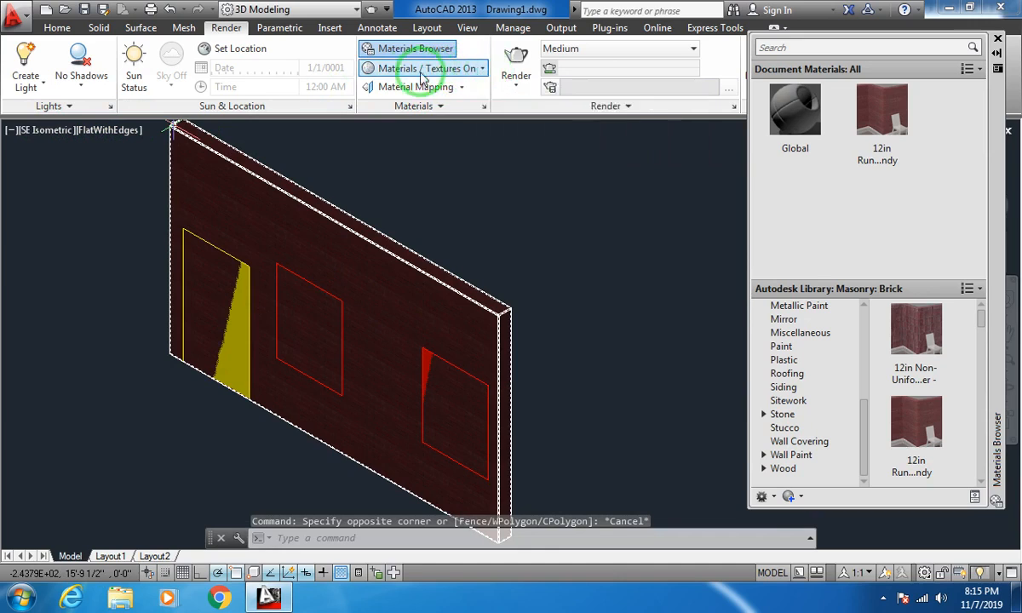
Turn materials and textures off for the view, and switch both back on.
left_click(482, 70)
left_click(477, 94)
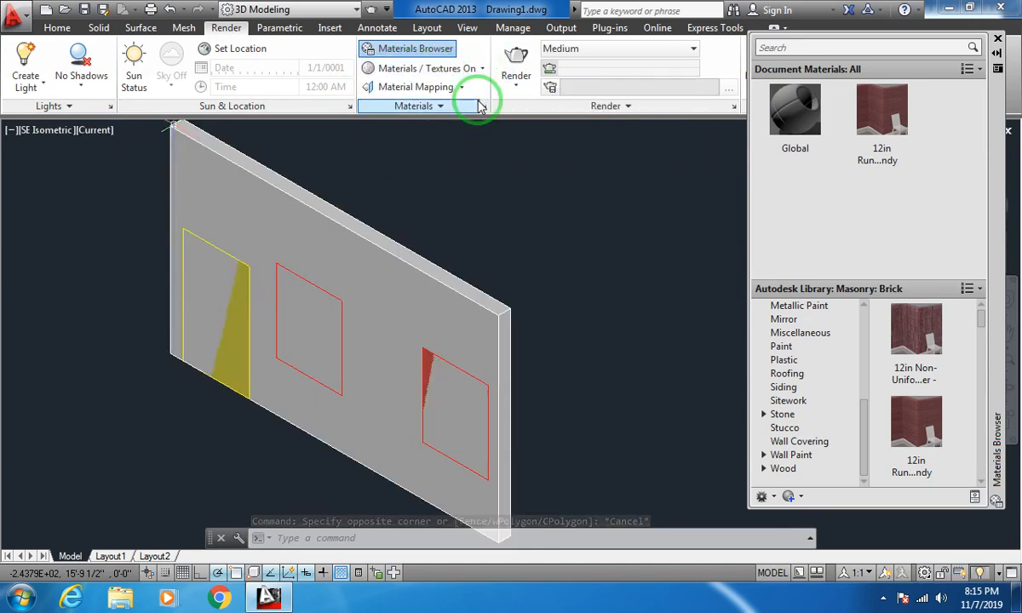
left_click(482, 68)
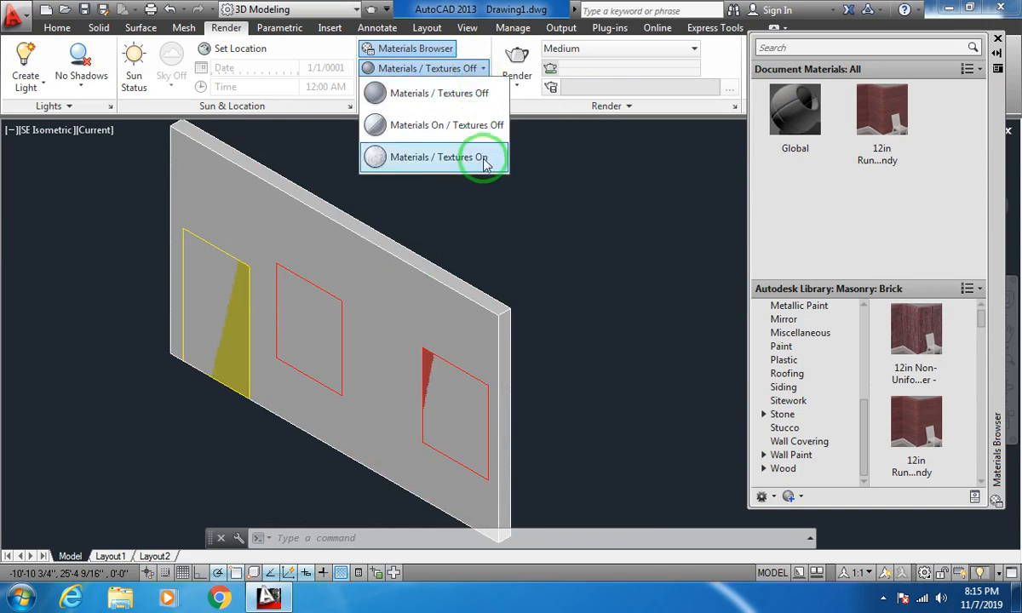
left_click(480, 155)
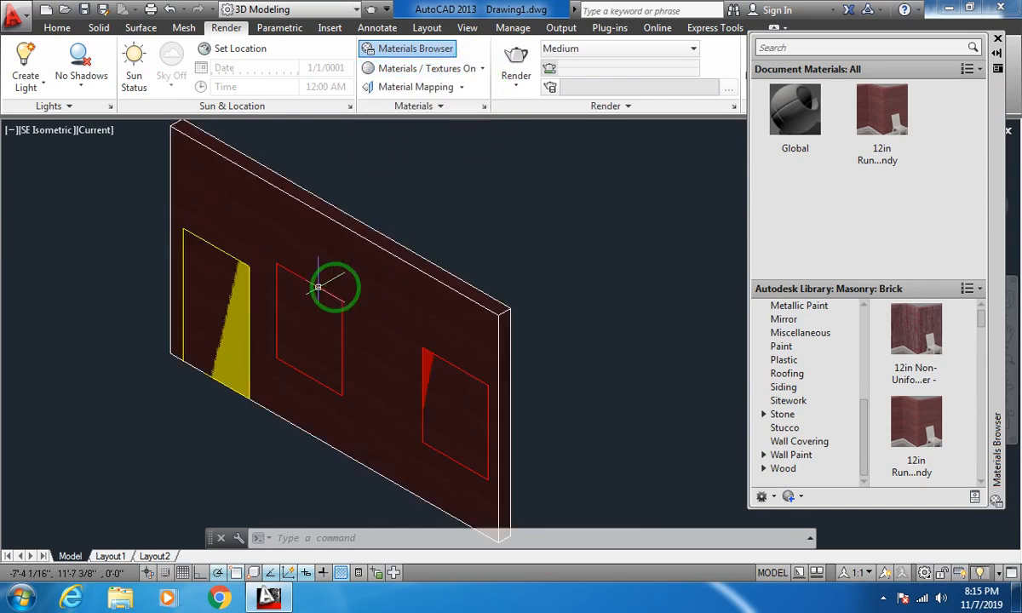
Try to apply the 12in Non-Uniform Soldier - Burgundy brick material with the middle window selected.
left_click(304, 328)
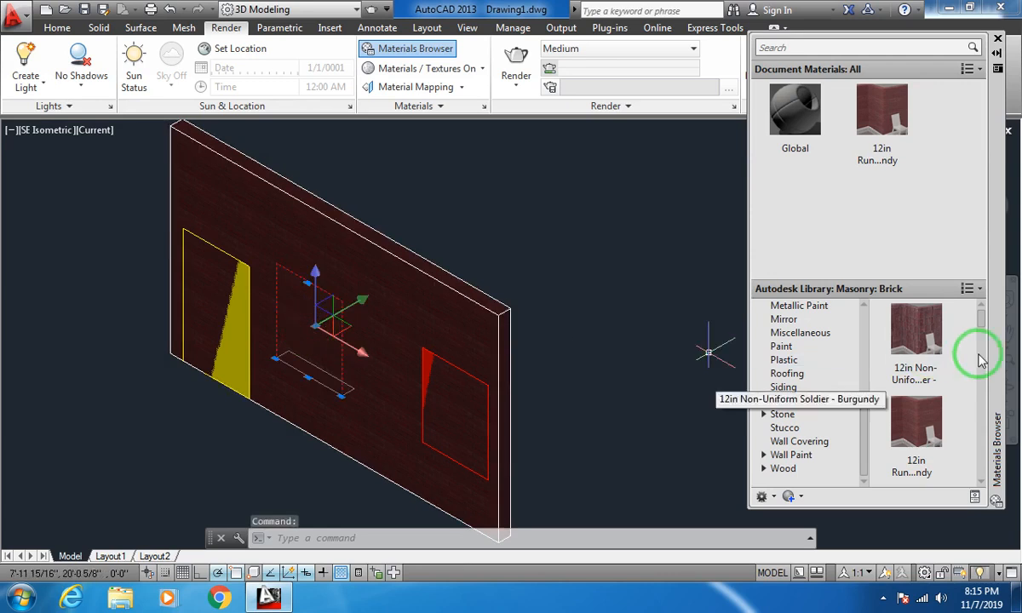
left_click_drag(916, 340, 453, 328)
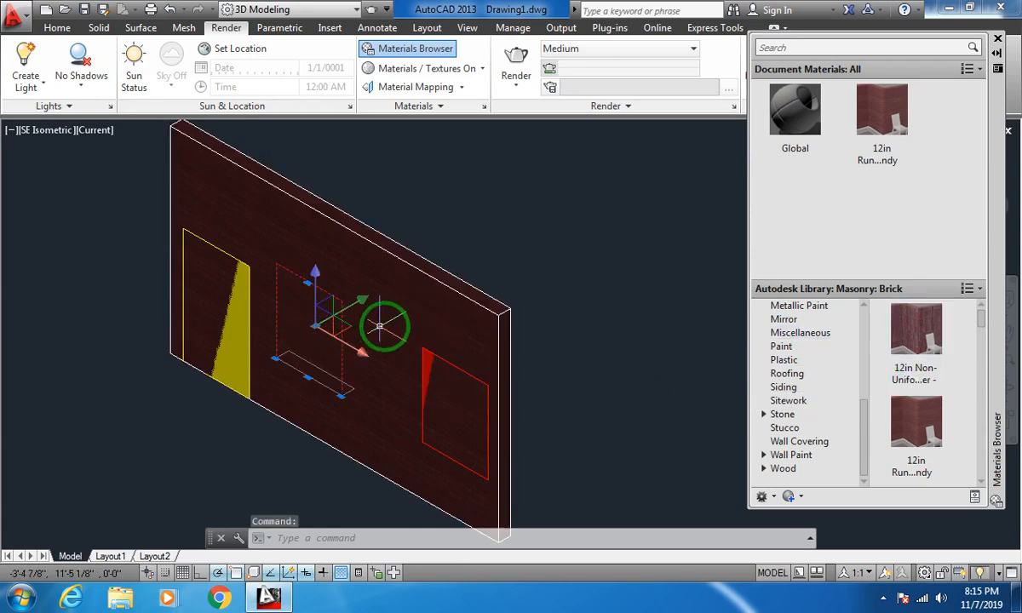
key("Escape")
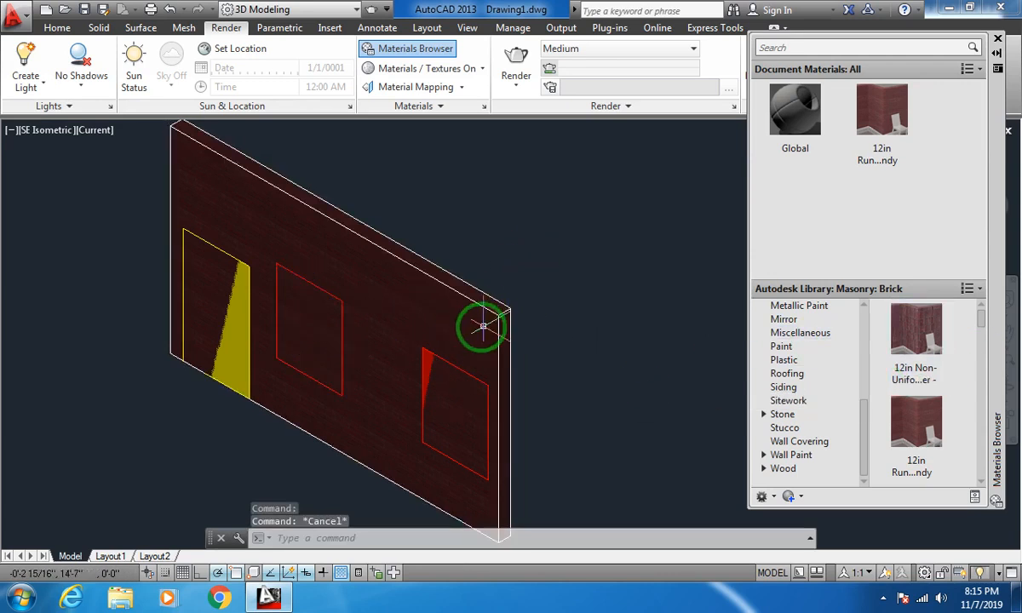
Assign the Decorative Blocks brick material from the Autodesk Library to the wall.
left_click(456, 289)
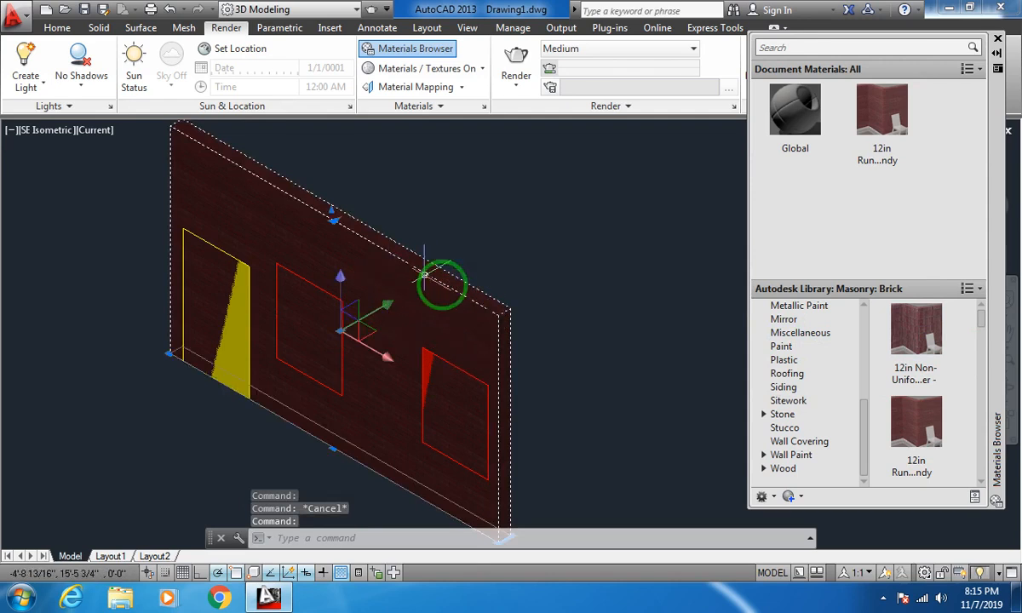
left_click_drag(982, 317, 980, 338)
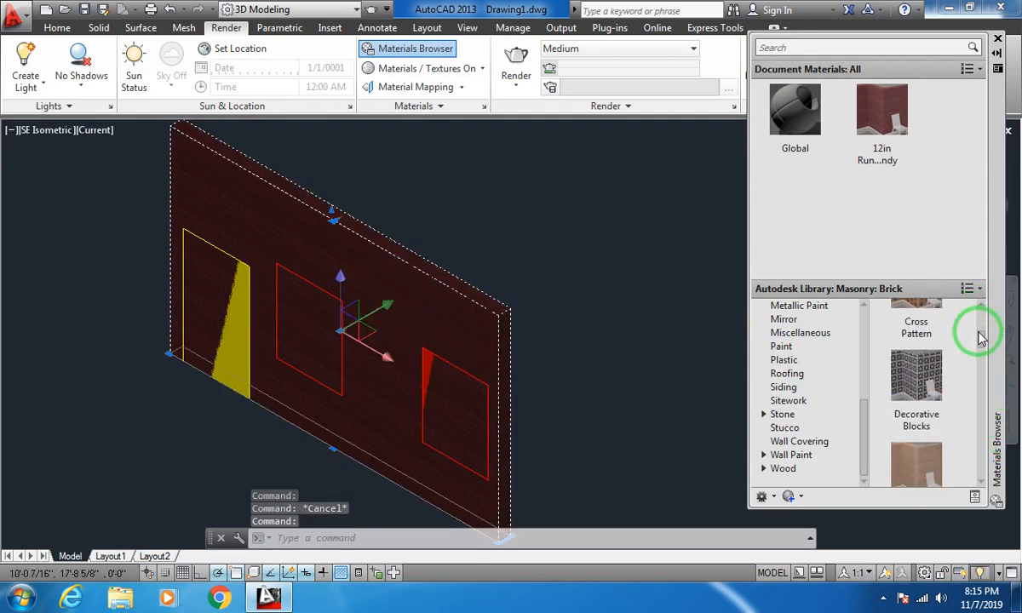
left_click_drag(919, 375, 907, 375)
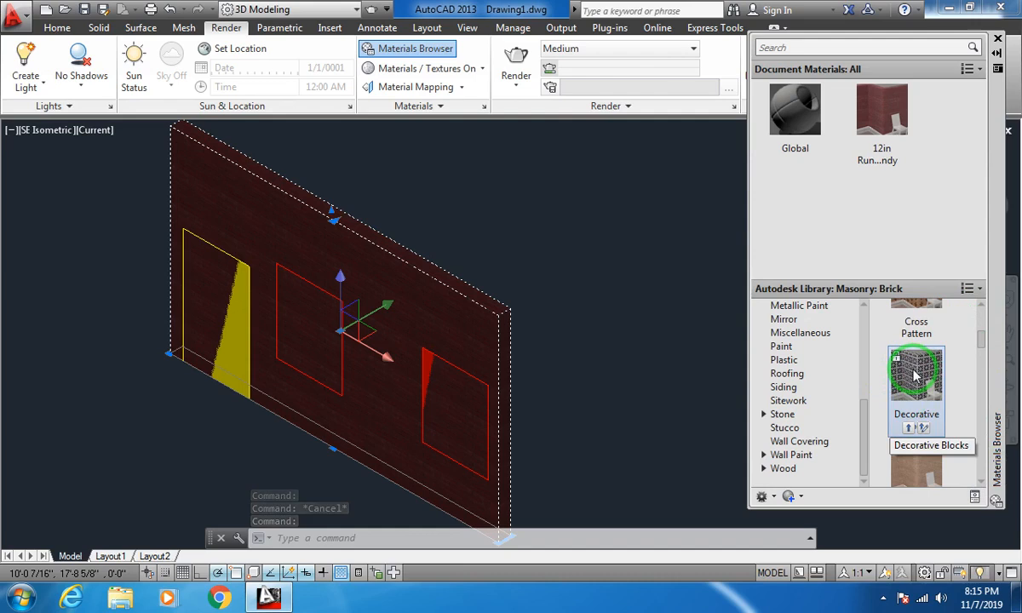
right_click(916, 375)
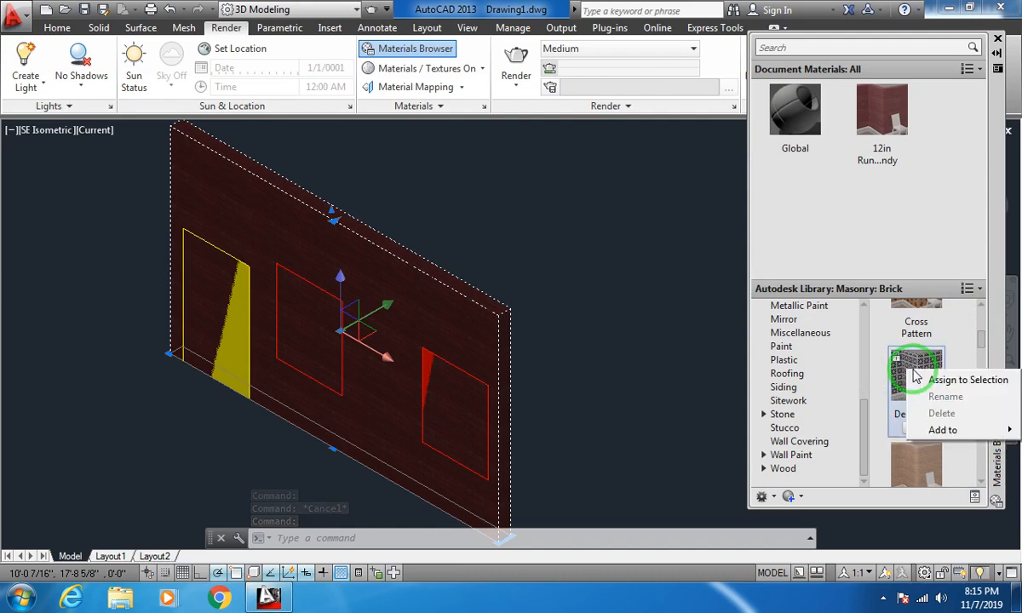
left_click(965, 383)
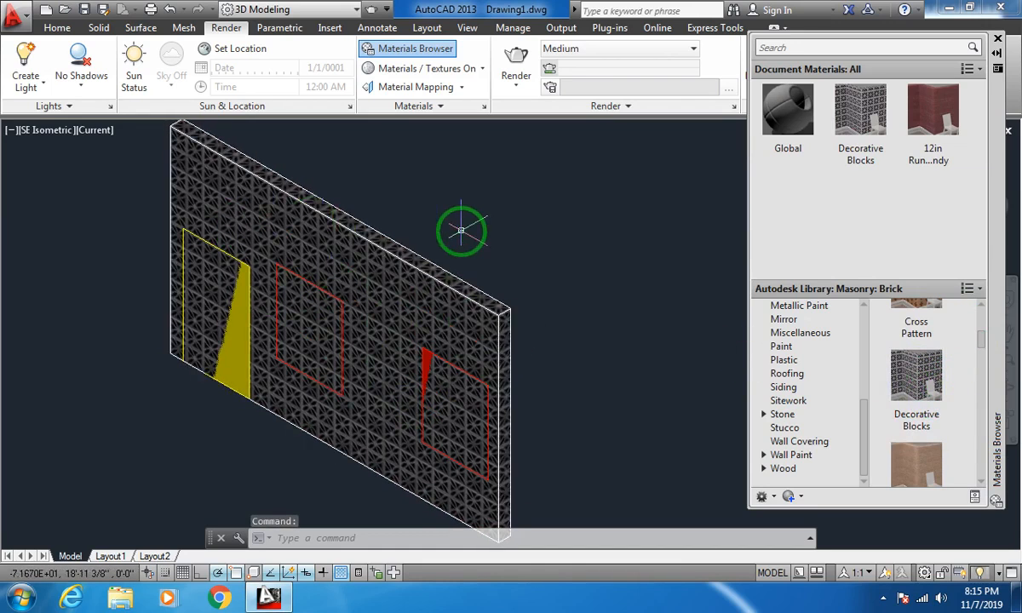
key("Escape")
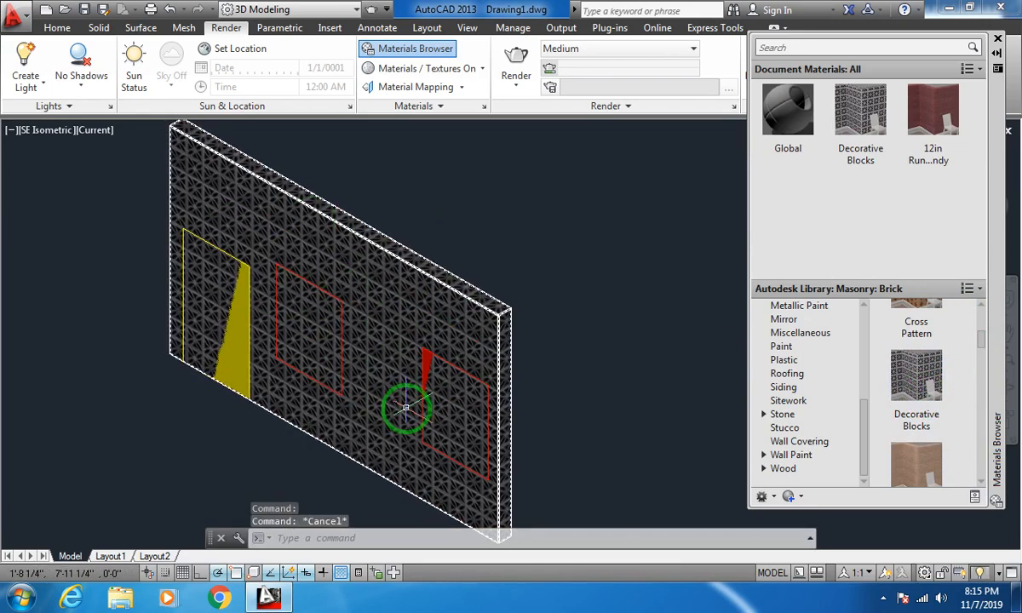
Assign the Pink material from the library's Paint category to the window nearest the wall's front end.
left_click(450, 393)
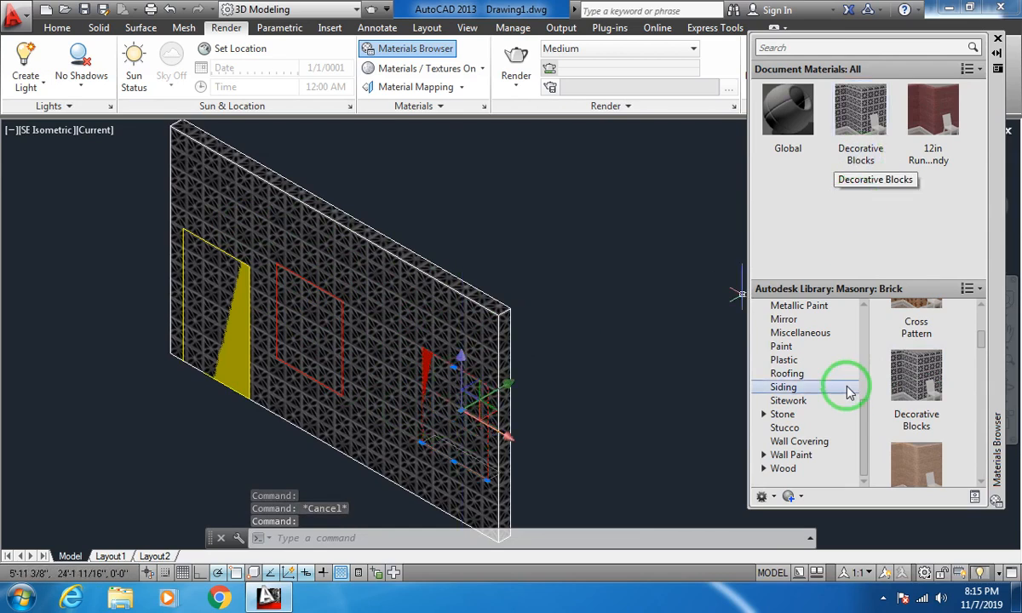
left_click(797, 347)
scroll(977, 372, "down", 5)
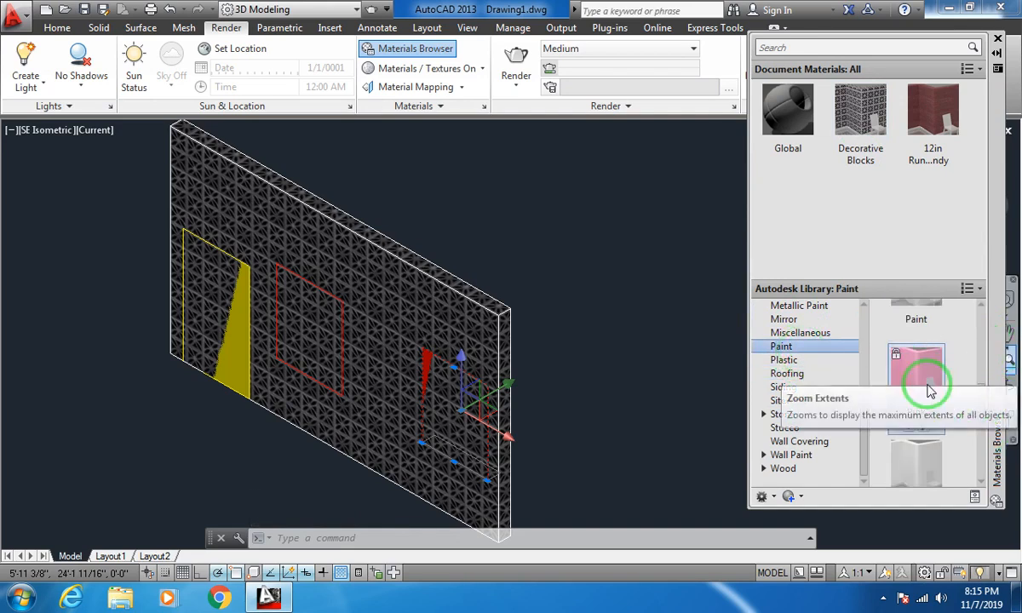
right_click(922, 368)
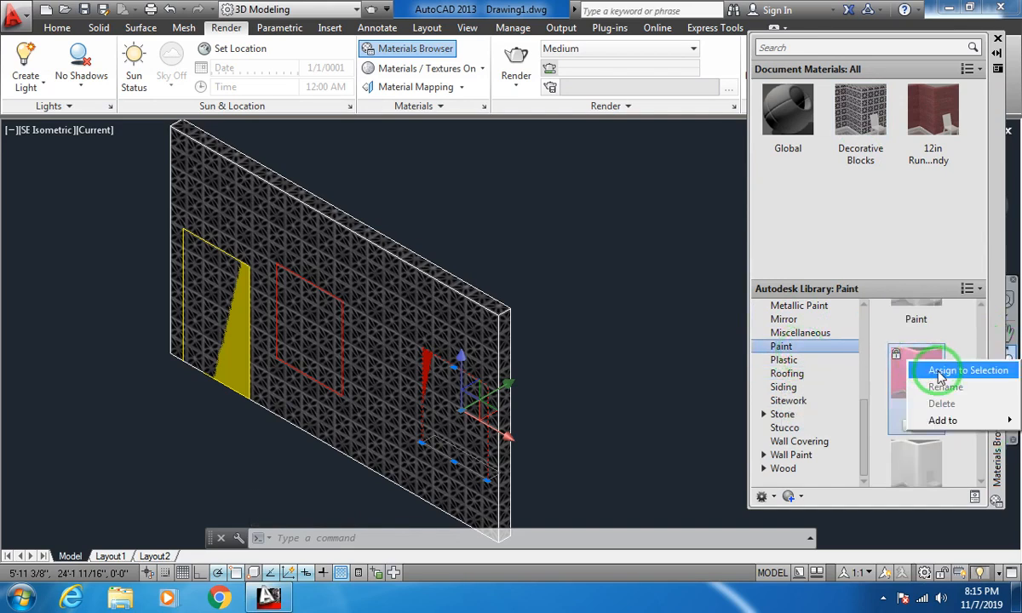
left_click(941, 371)
left_click(457, 376)
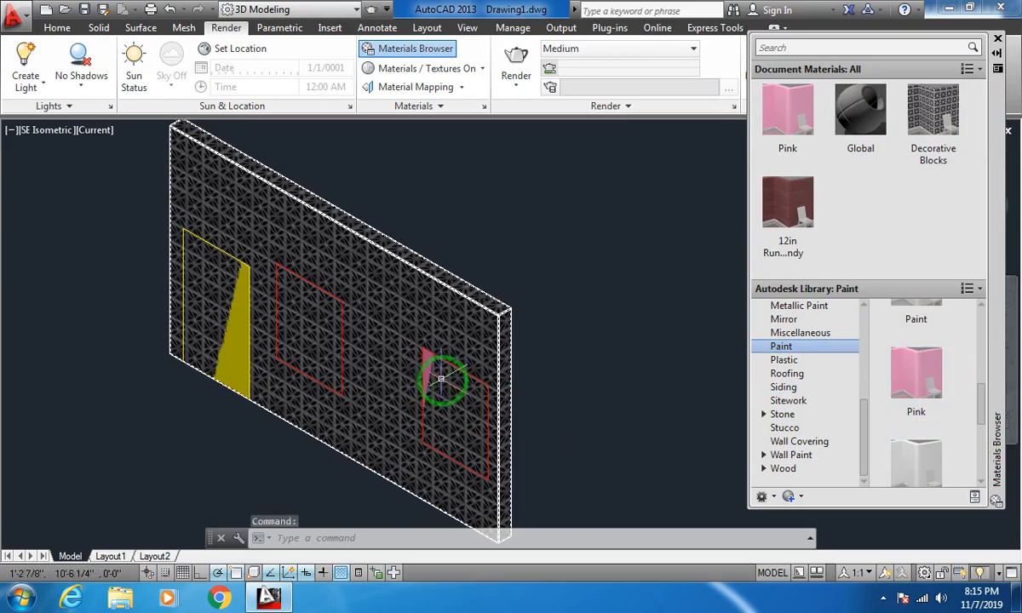
Examine the applied materials on the wall and its windows up close and from farther away.
scroll(441, 378, "up", 5)
scroll(443, 298, "down", 2)
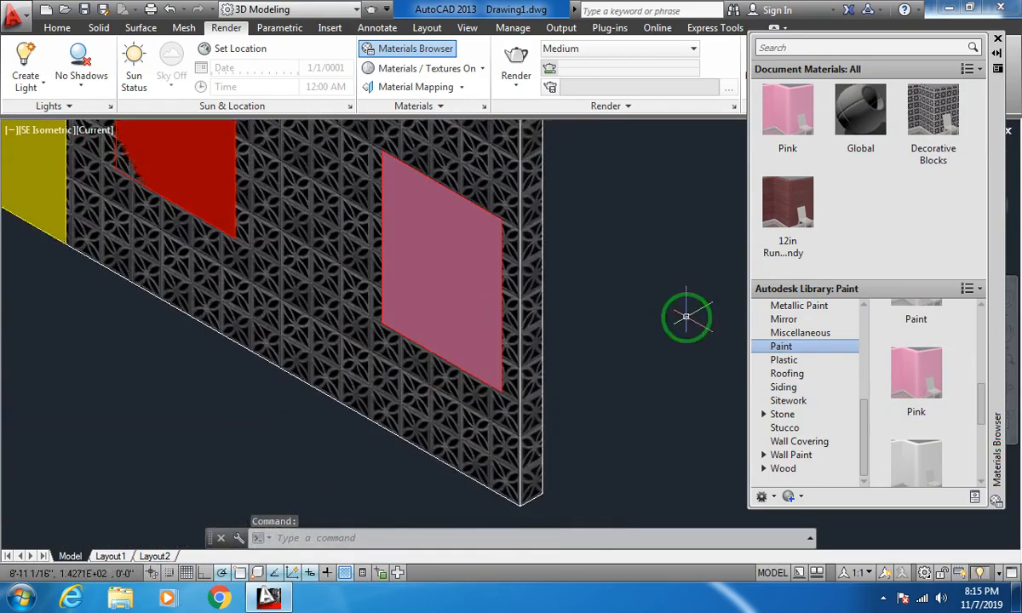
scroll(558, 337, "down", 4)
scroll(545, 362, "up", 6)
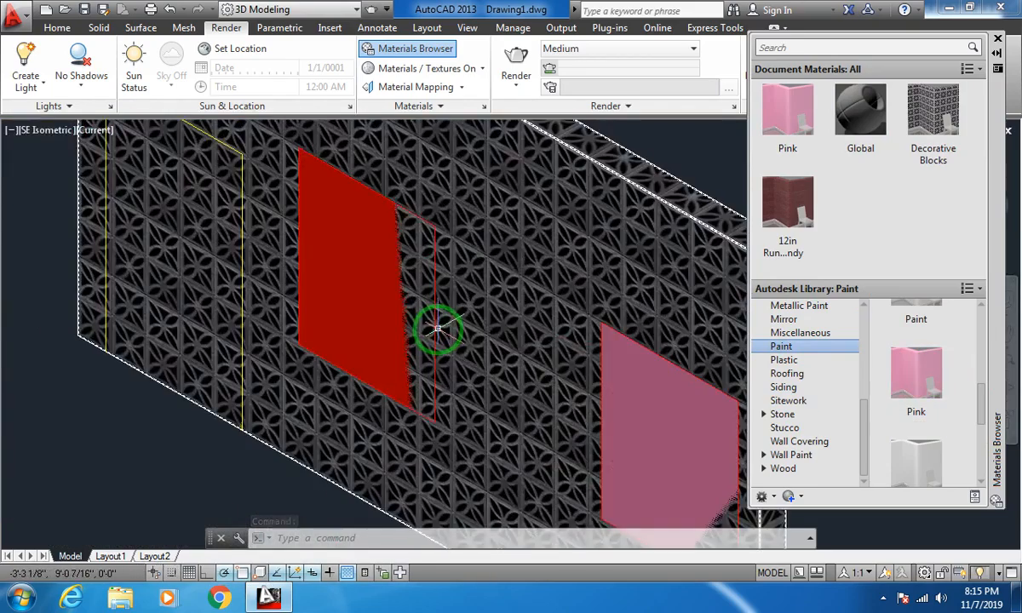
scroll(437, 328, "up", 3)
scroll(434, 327, "down", 6)
scroll(434, 327, "up", 2)
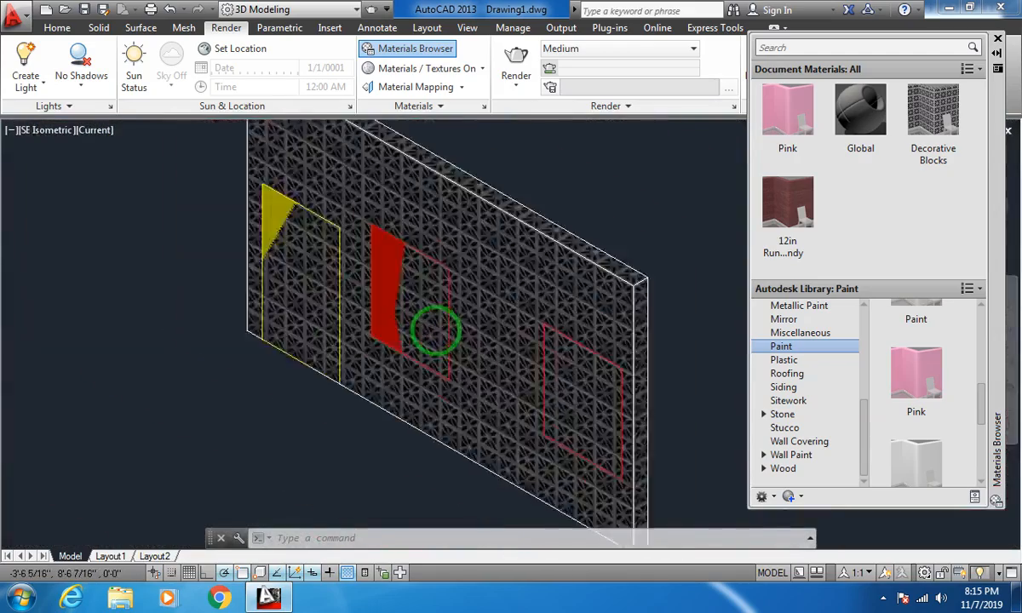
scroll(436, 331, "up", 2)
scroll(427, 324, "down", 5)
scroll(441, 332, "up", 6)
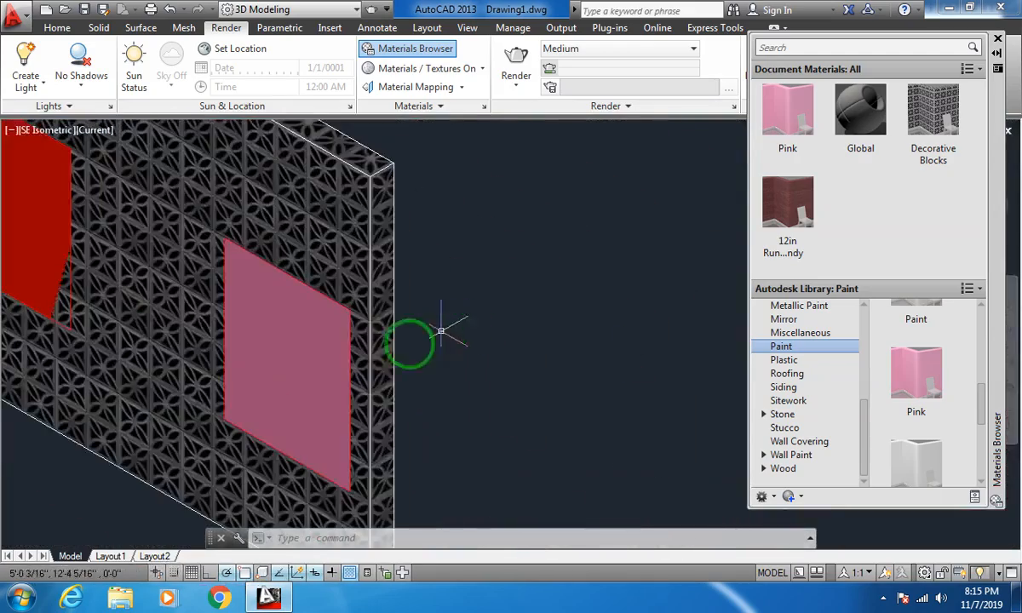
Inspect the pink window and the Decorative Blocks wall surface around it from close and wider views.
scroll(400, 331, "up", 2)
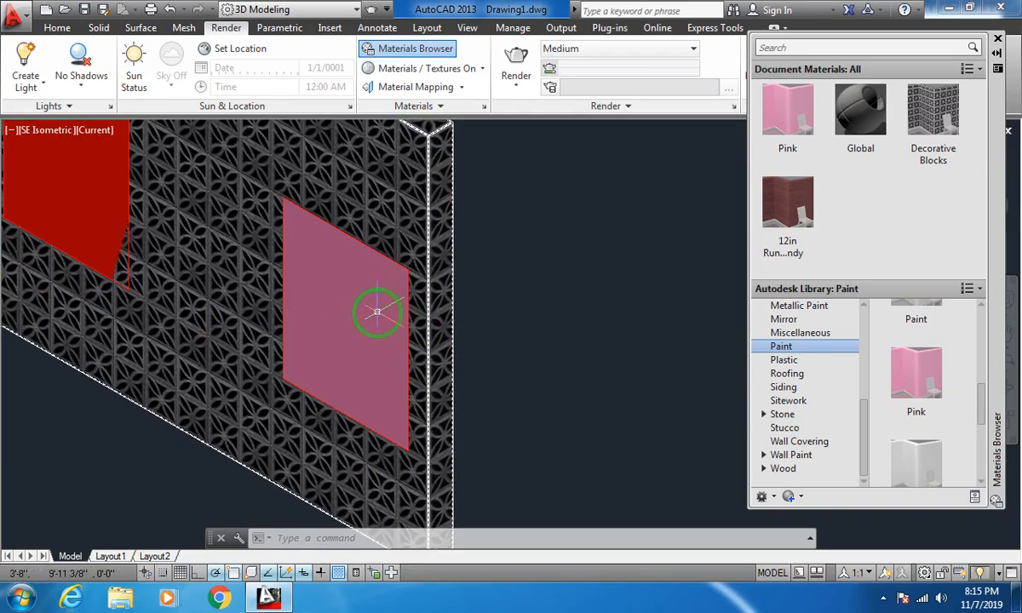
scroll(377, 312, "down", 6)
scroll(392, 338, "up", 2)
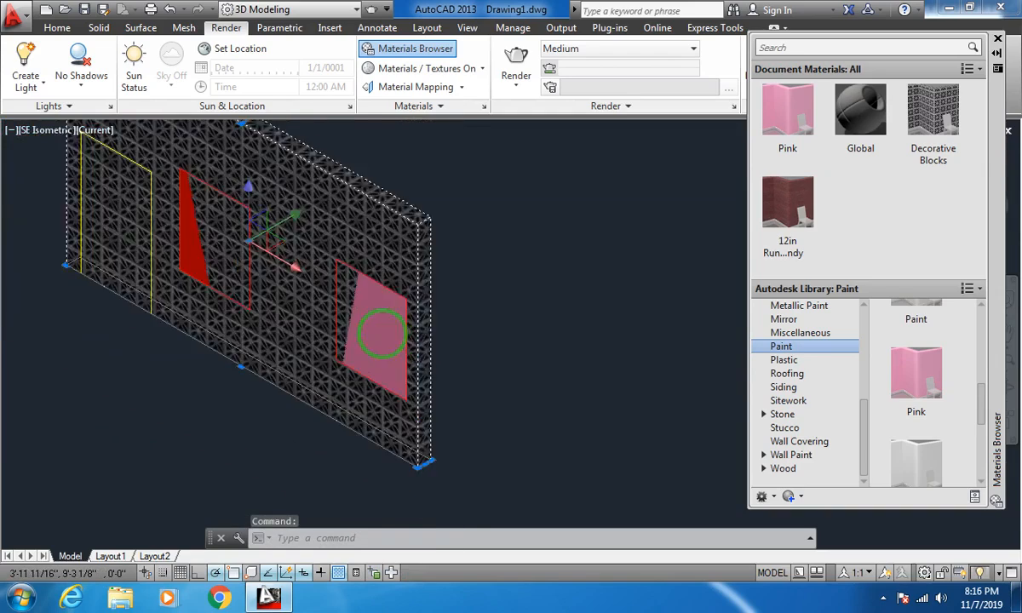
scroll(382, 334, "up", 4)
scroll(383, 334, "down", 8)
middle_click_drag(455, 335, 632, 331)
scroll(564, 336, "up", 2)
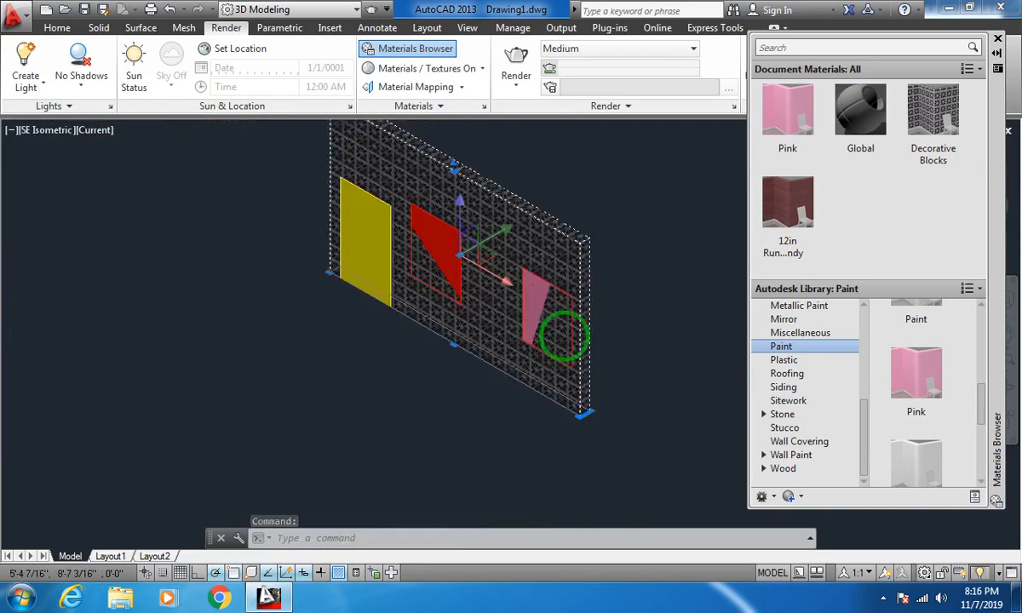
scroll(564, 336, "up", 3)
scroll(558, 341, "down", 4)
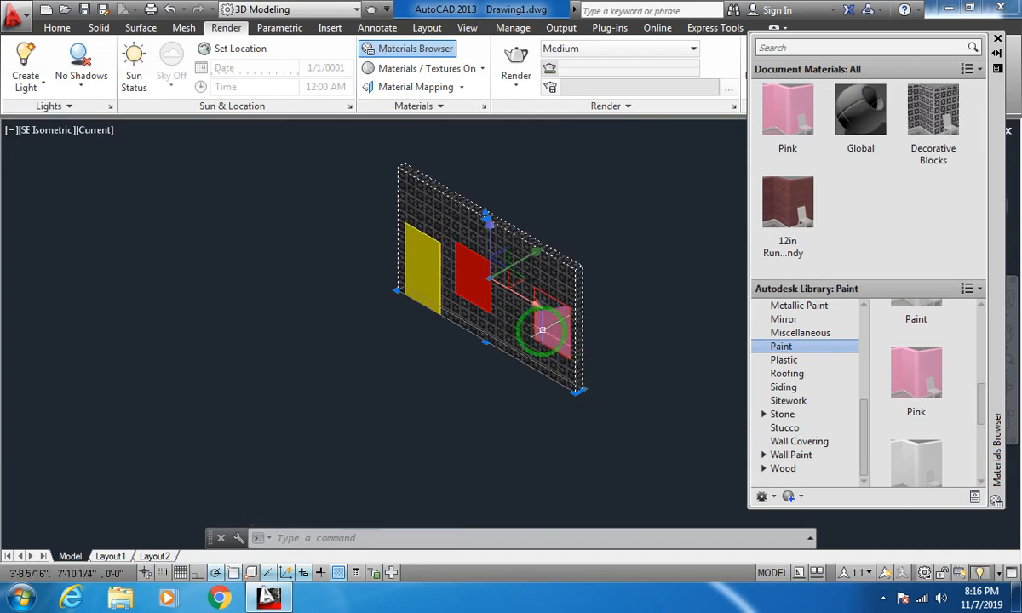
scroll(548, 307, "up", 3)
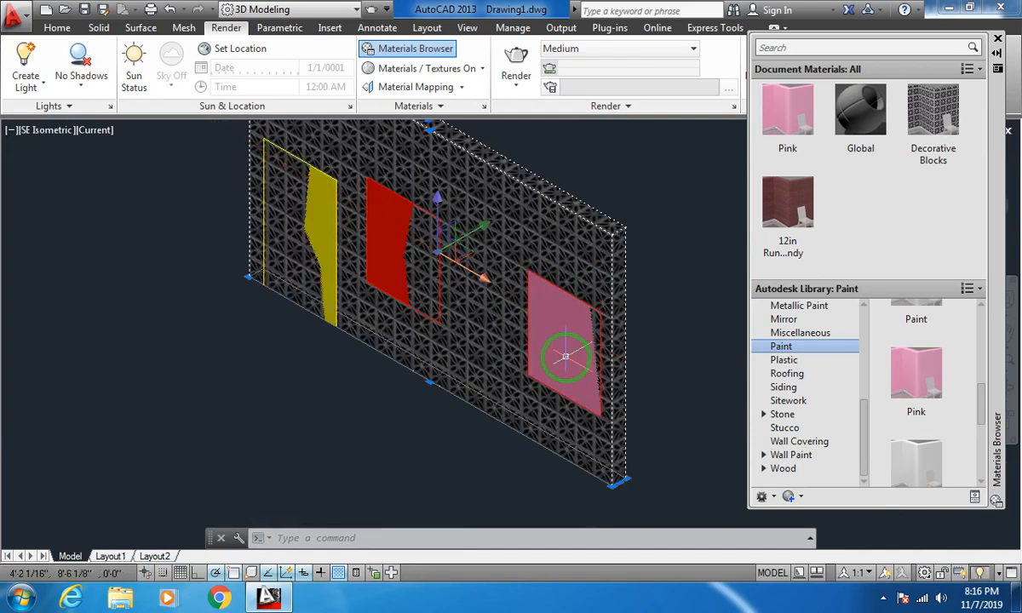
Subtract the pink window block nearest the wall's front end from the wall solid.
key("Escape")
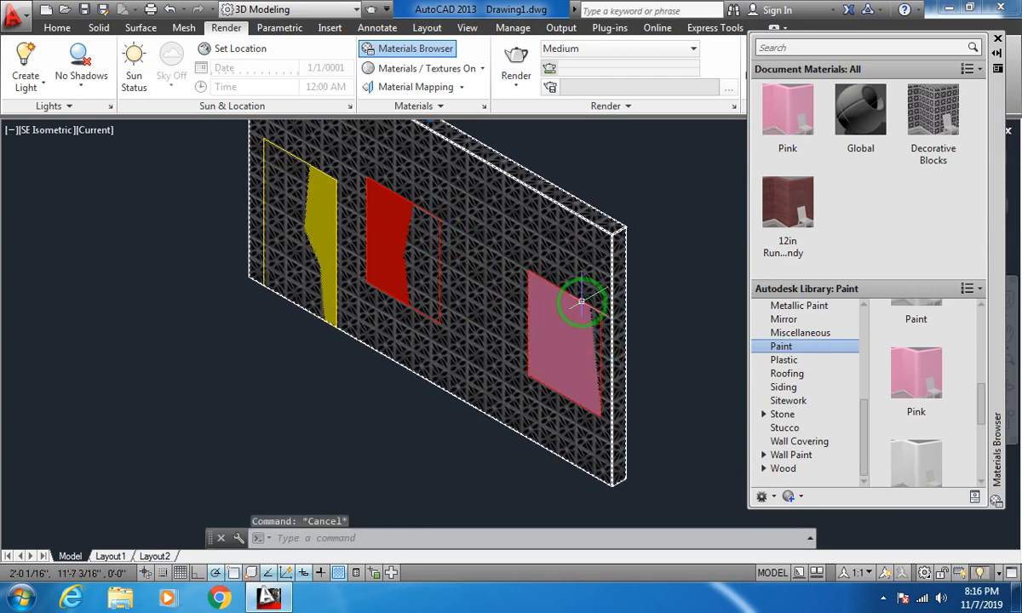
type("su")
key("Return")
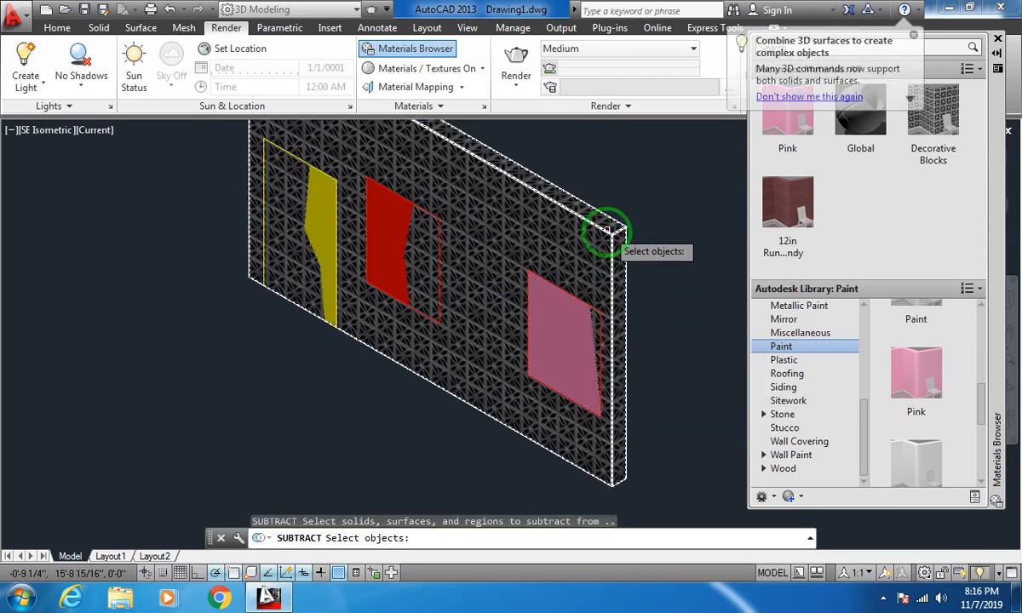
left_click(605, 231)
key("Return")
left_click(586, 321)
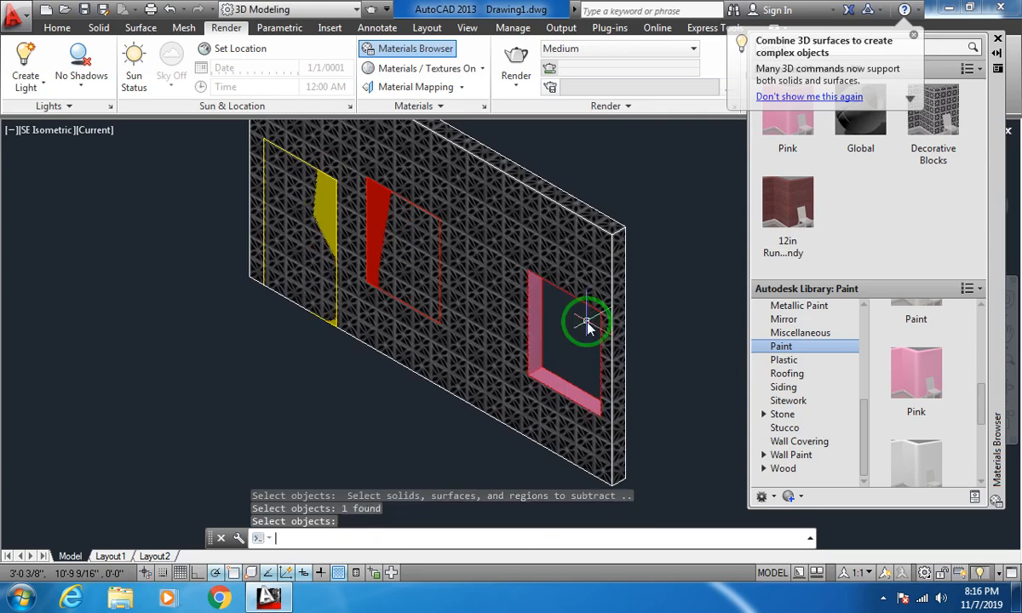
key("Return")
Subtract the red middle window block from the wall solid.
middle_click_drag(564, 315, 583, 384)
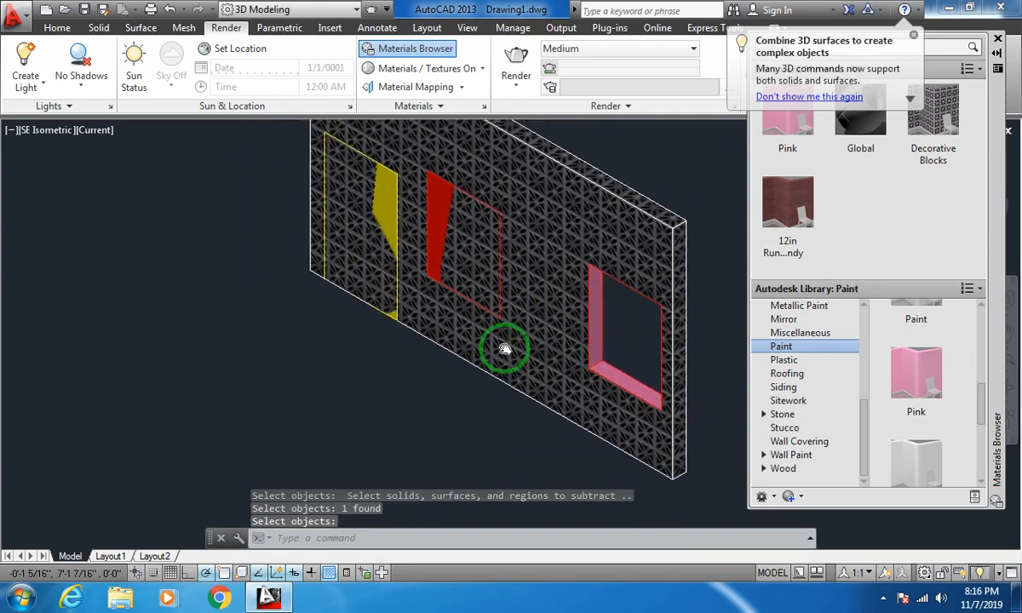
type("su")
key("Return")
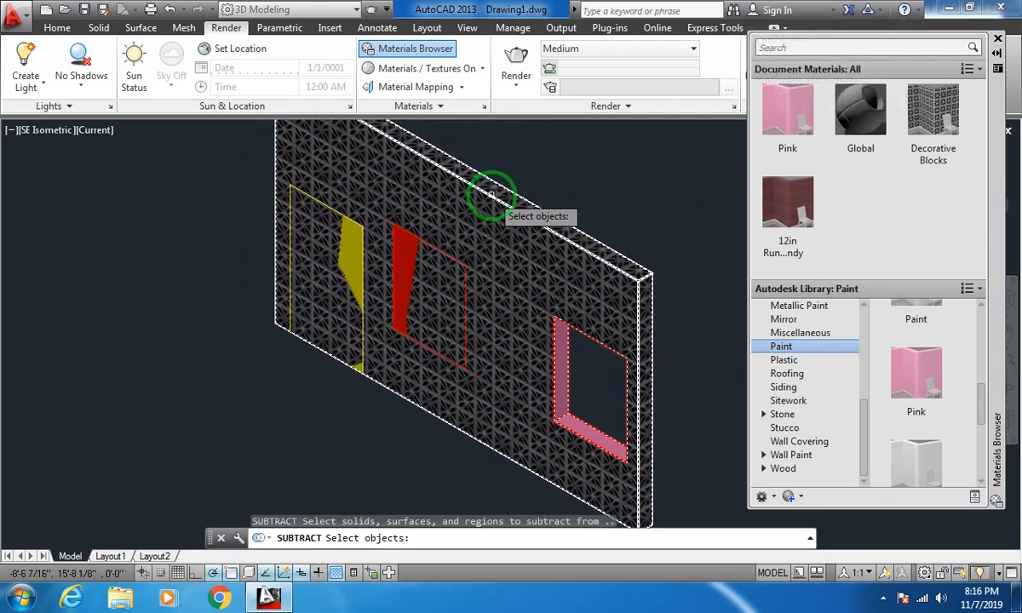
left_click(485, 193)
key("Return")
left_click(428, 284)
key("Return")
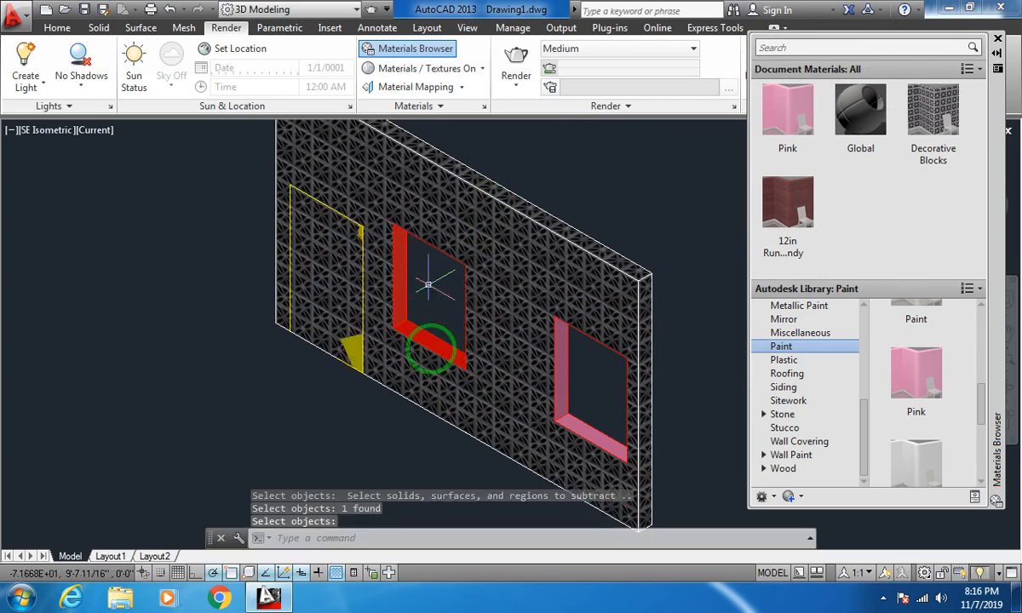
key("Escape")
Switch the display to 2D Wireframe and draw a rectangle across opposite base corners of the middle window opening.
middle_click_drag(423, 304, 423, 337)
left_click(98, 130)
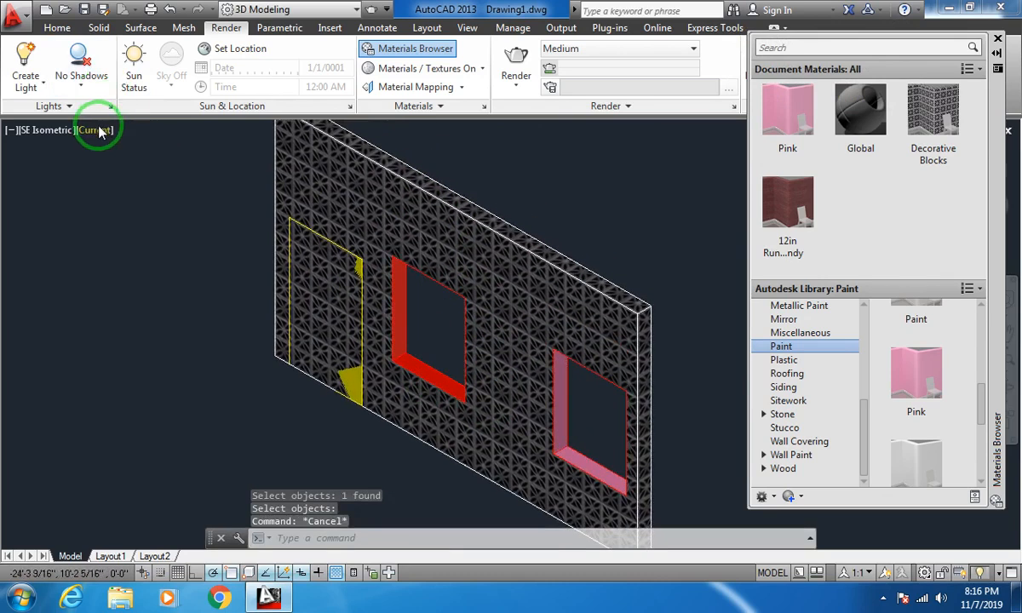
left_click(141, 171)
scroll(435, 368, "up", 5)
middle_click_drag(420, 312, 335, 315)
type("rec")
key("Return")
left_click(272, 337)
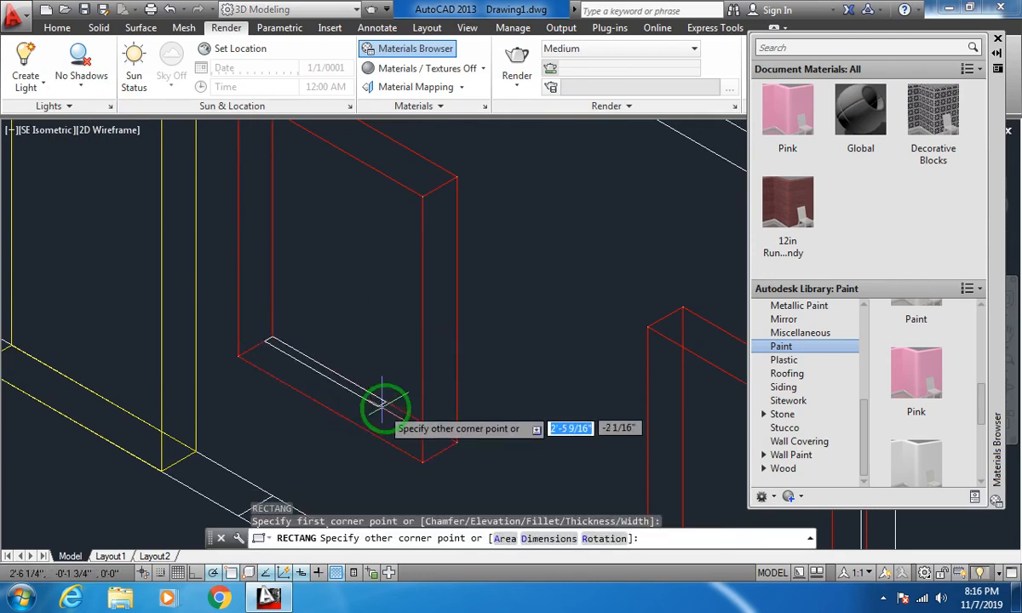
left_click(423, 462)
key("Escape")
Extrude the rectangle at the base of the middle window opening to a height of 5'.
scroll(400, 373, "down", 3)
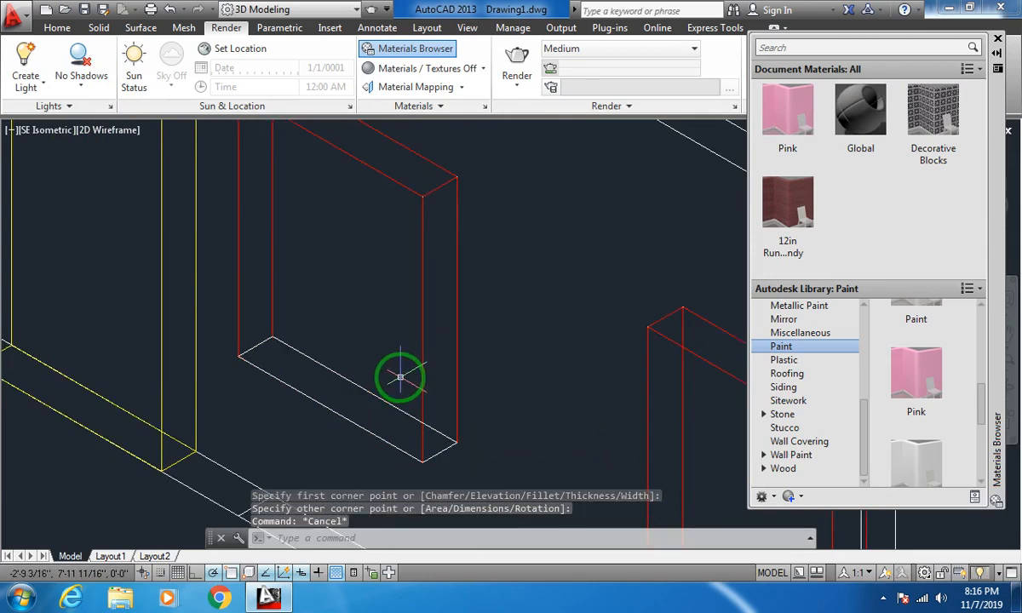
type("ext")
key("Return")
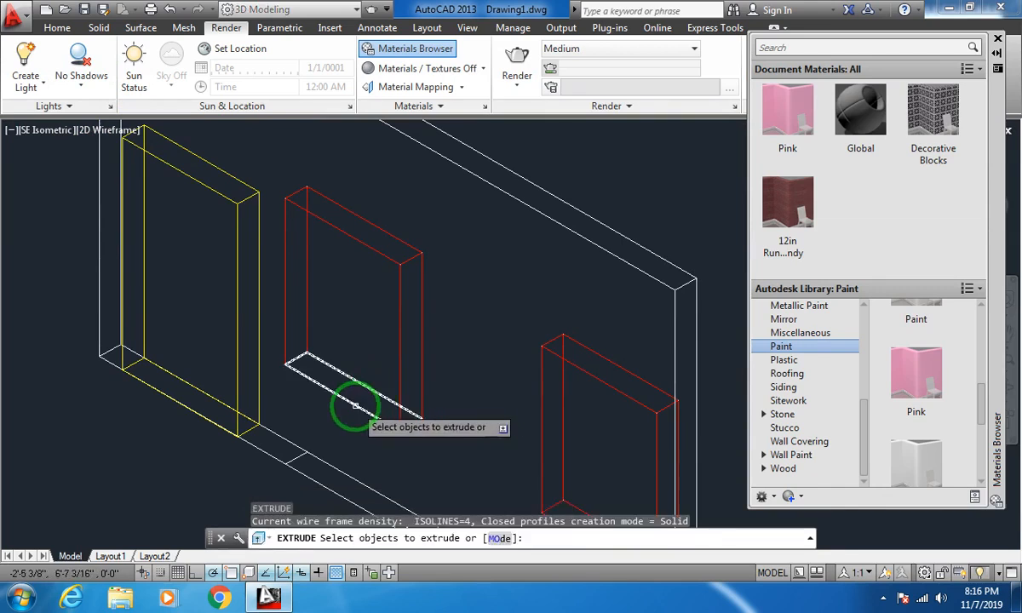
left_click(348, 402)
key("Return")
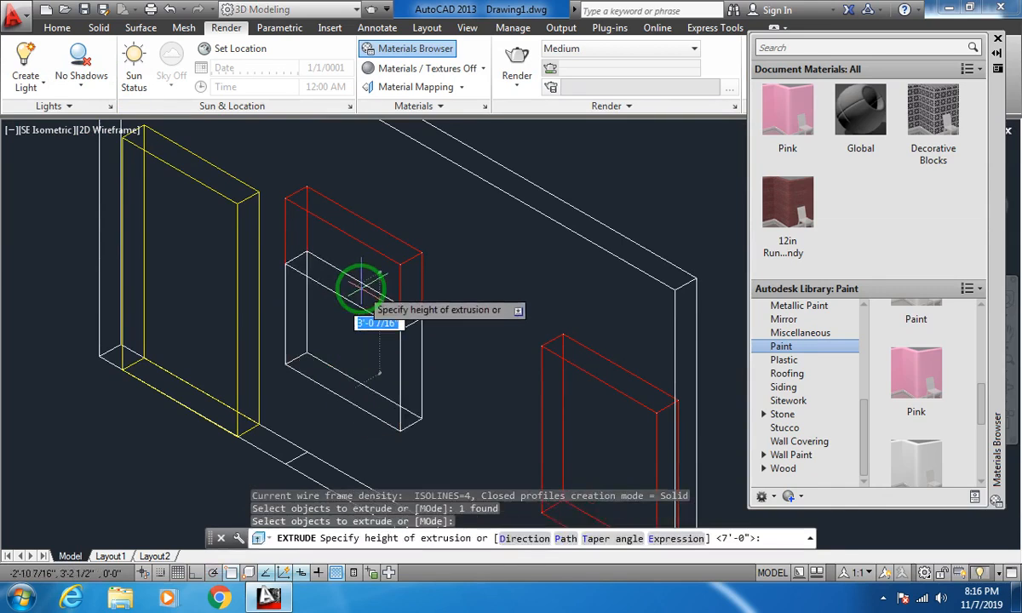
type("5'")
key("Return")
key("Escape")
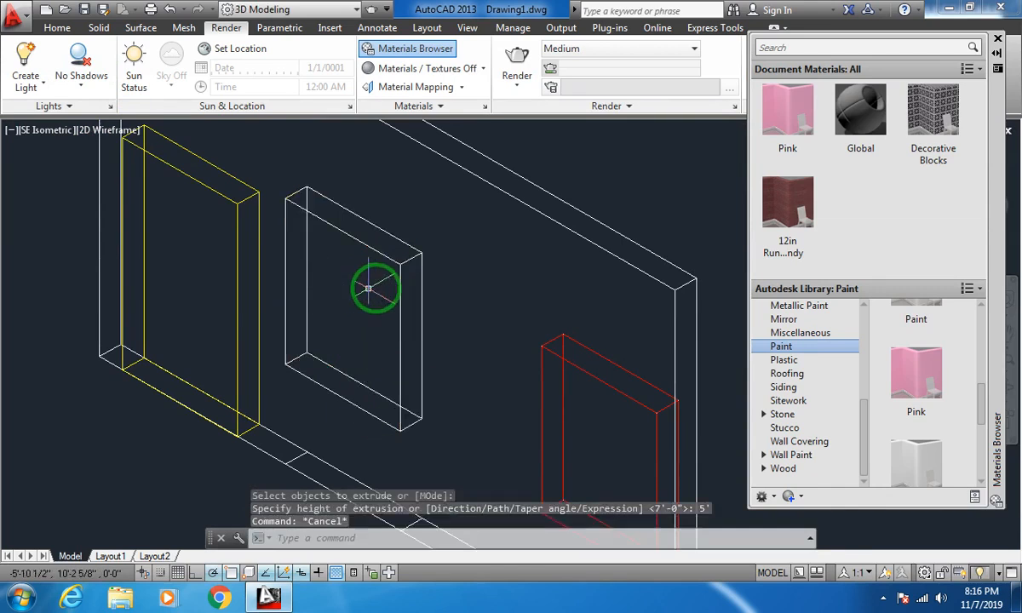
Assign the Pink paint material from the Autodesk Library to the new middle window block.
left_click(381, 255)
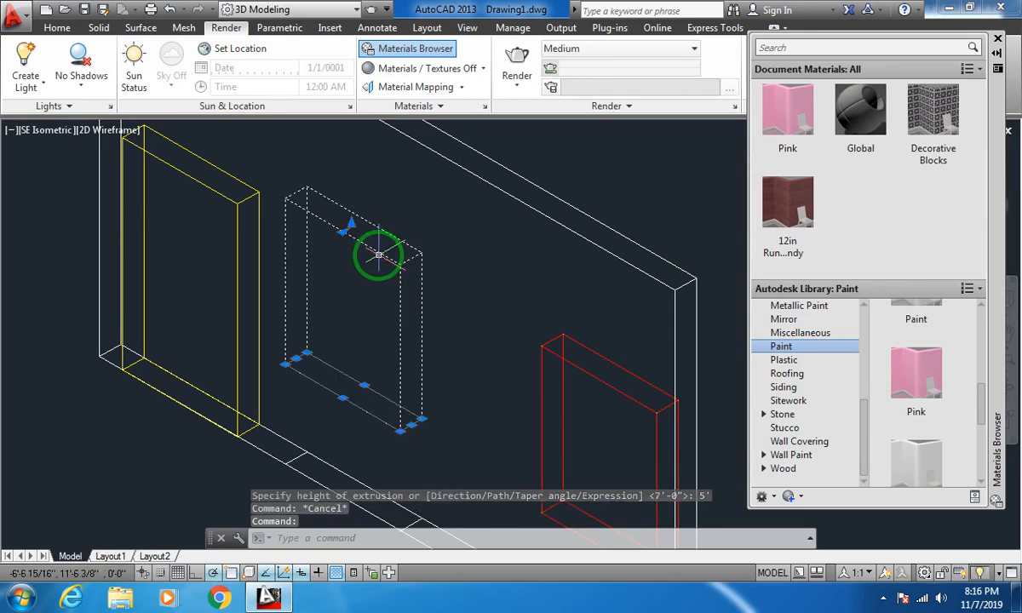
right_click(924, 375)
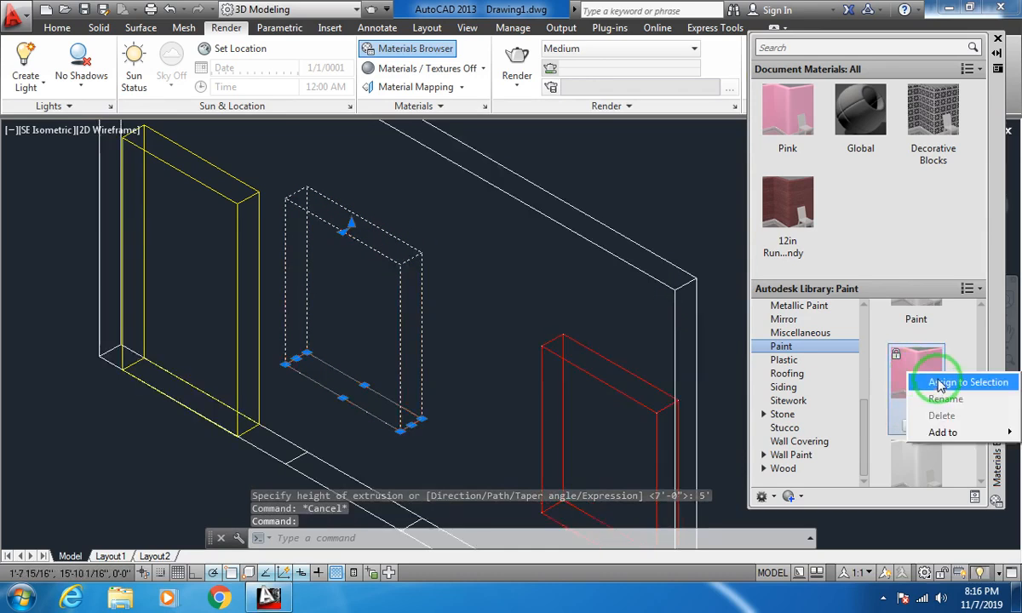
left_click(941, 384)
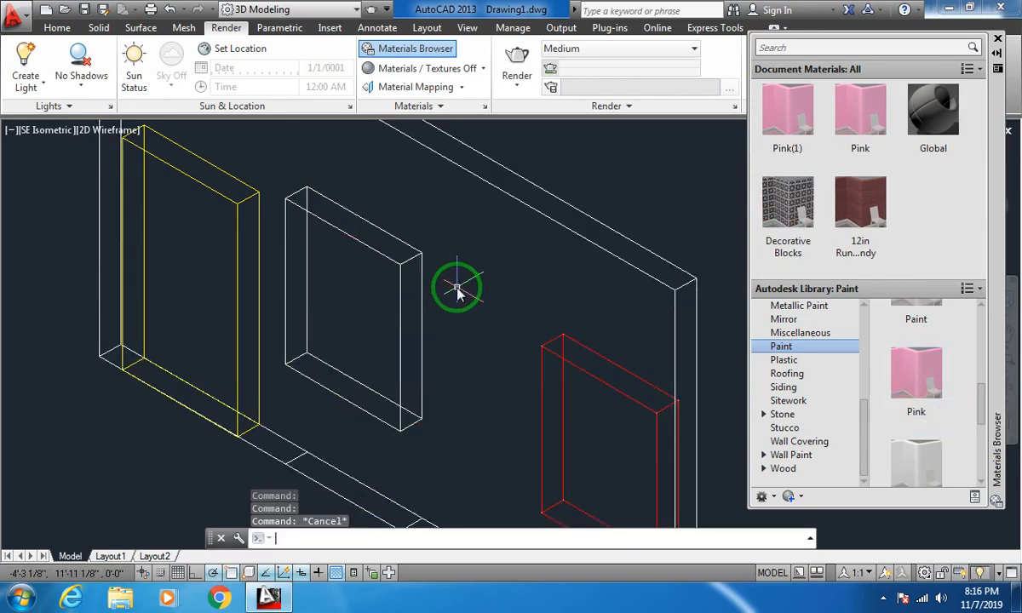
Shade the model and look closely at the filled middle window and the empty opening near the front end.
type("shade")
key("Return")
scroll(451, 290, "down", 3)
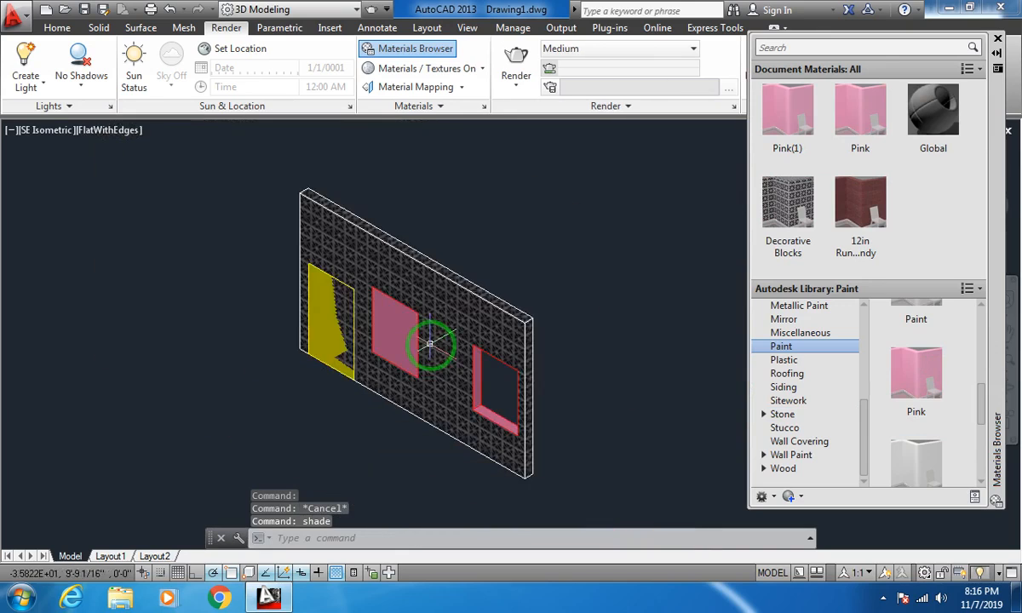
scroll(392, 326, "up", 5)
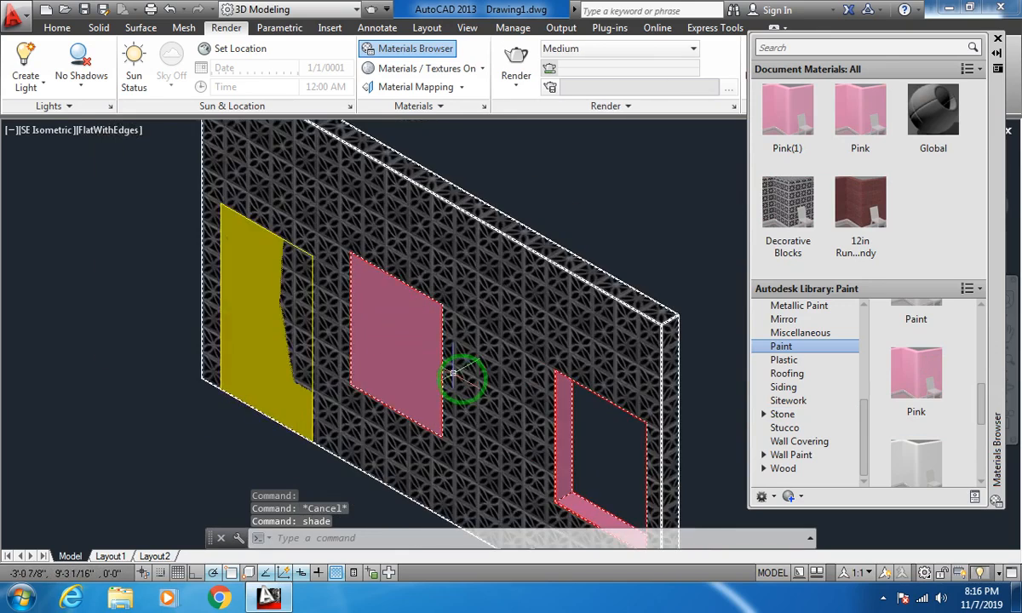
scroll(468, 415, "up", 3)
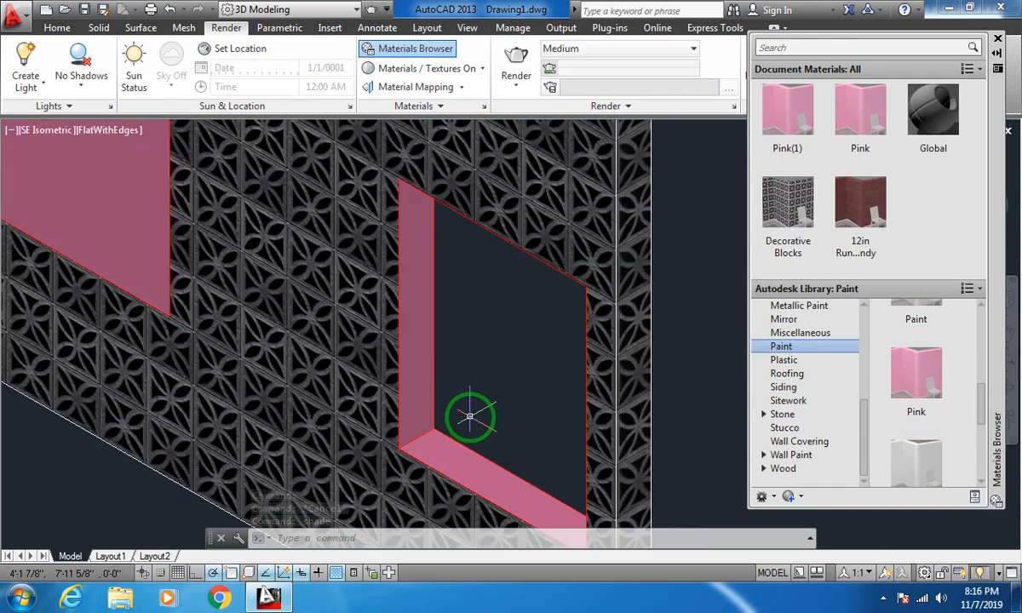
Return to 2D Wireframe display and draw a rectangle across opposite base corners of the window opening nearest the front end.
left_click(122, 136)
left_click(150, 168)
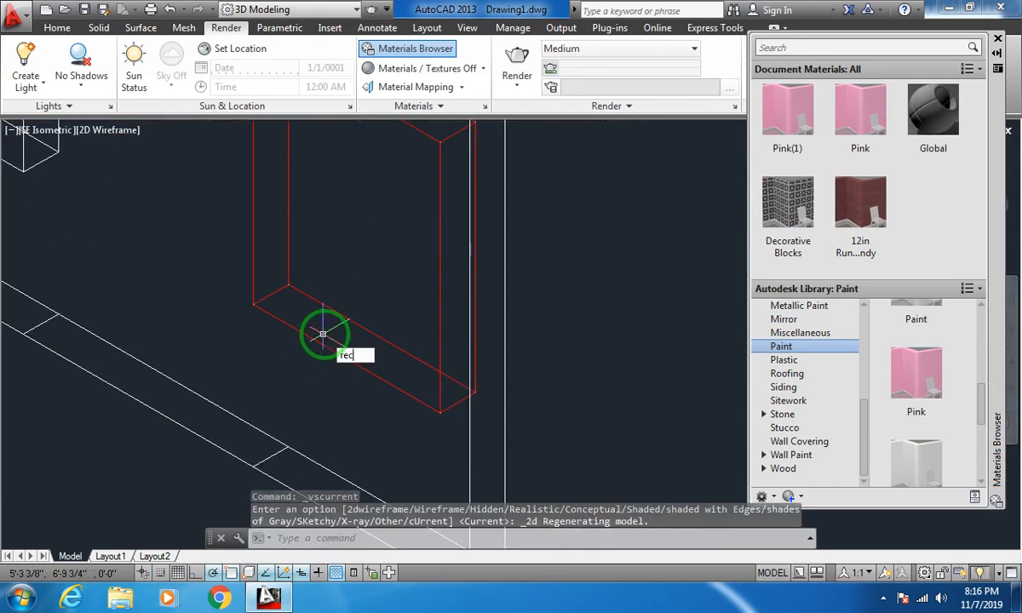
type("rec")
key("Return")
left_click(288, 286)
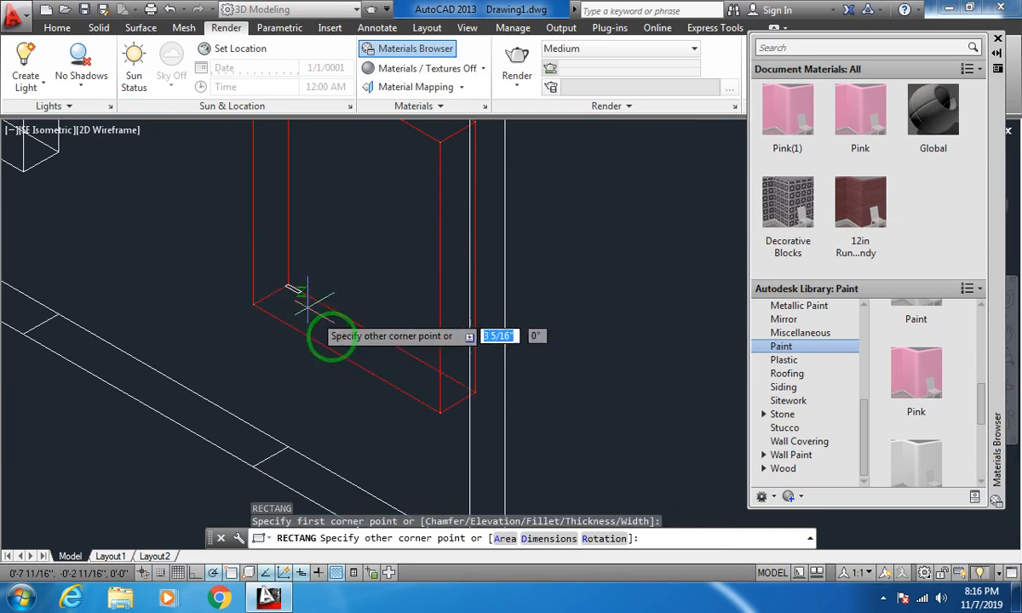
left_click(439, 415)
Extrude the rectangle in the front-end window opening to a height of 5'.
scroll(362, 333, "down", 3)
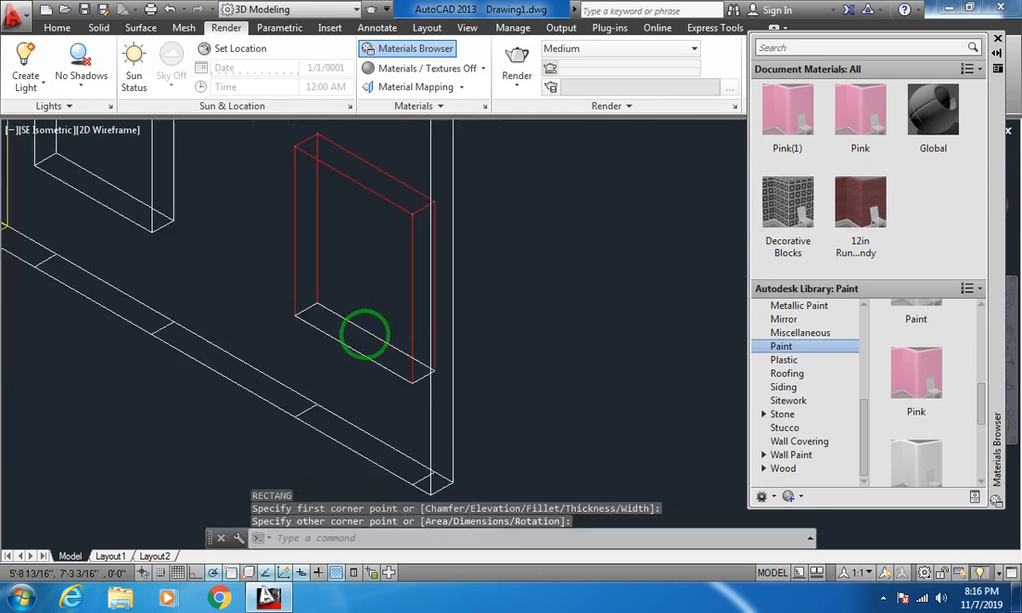
key("Return")
left_click(370, 335)
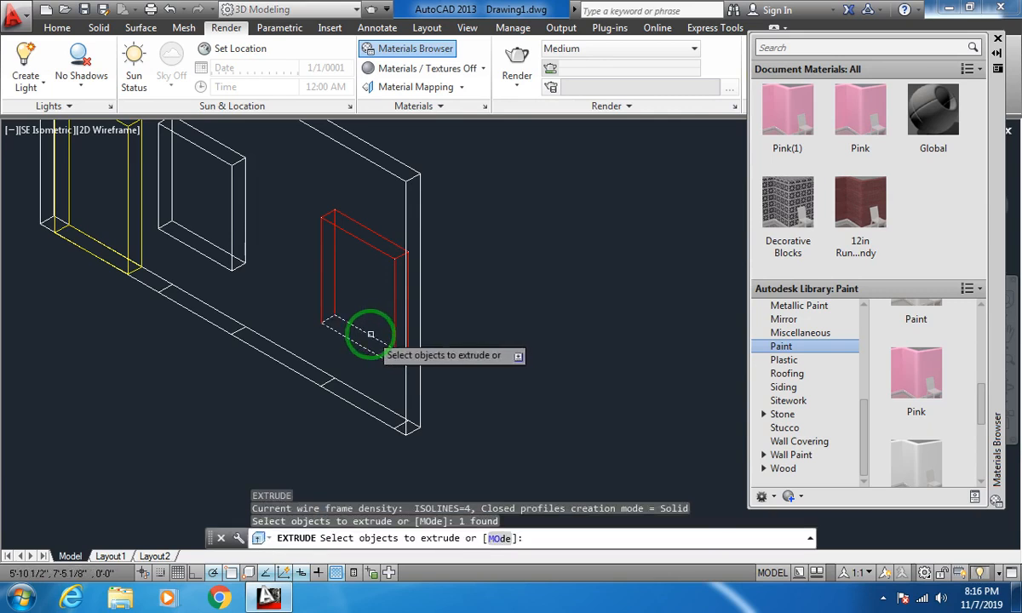
key("Return")
key("Escape")
key("Escape")
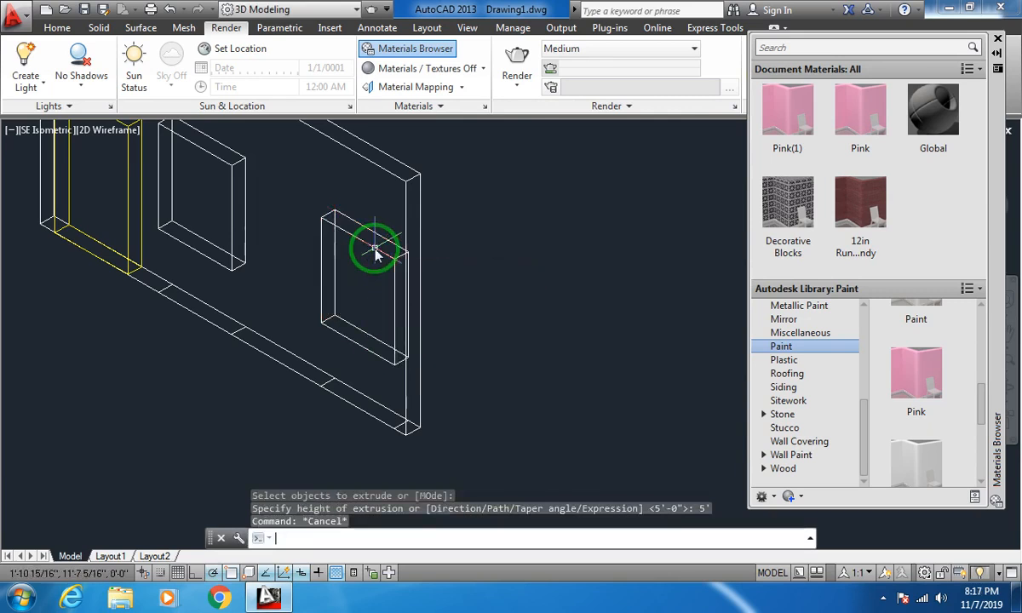
Assign the Black - Flaking material from the library's Paint category to the new front-end window block.
left_click(358, 237)
left_click(981, 403)
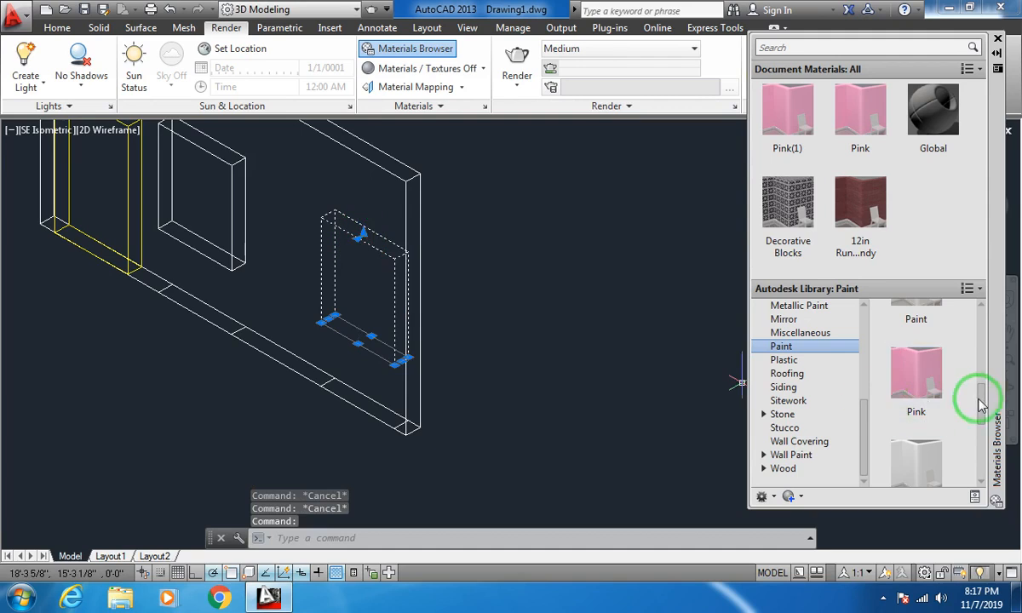
left_click_drag(982, 404, 989, 342)
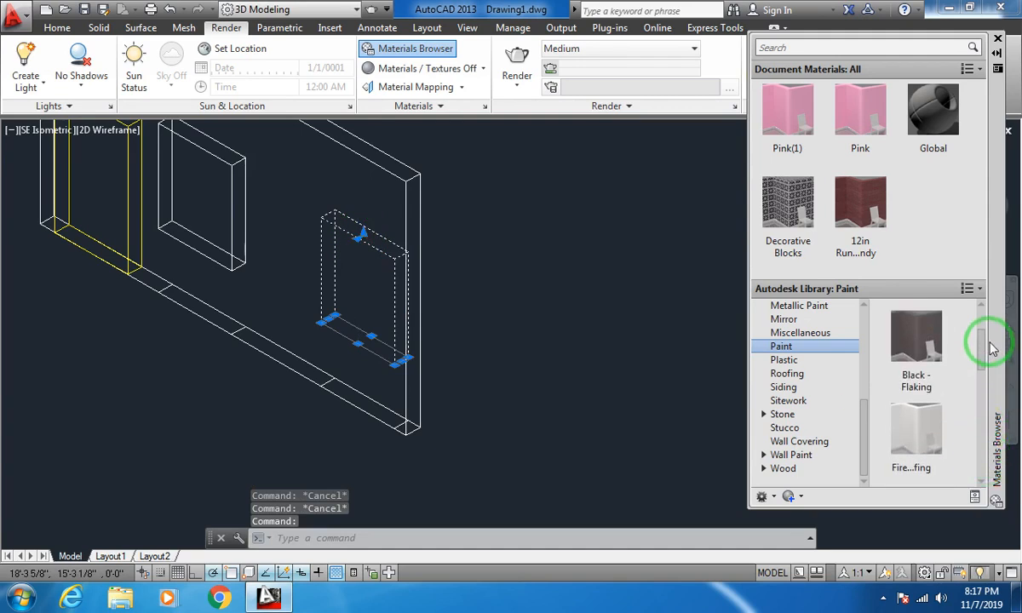
left_click(915, 345)
right_click(917, 345)
left_click(950, 349)
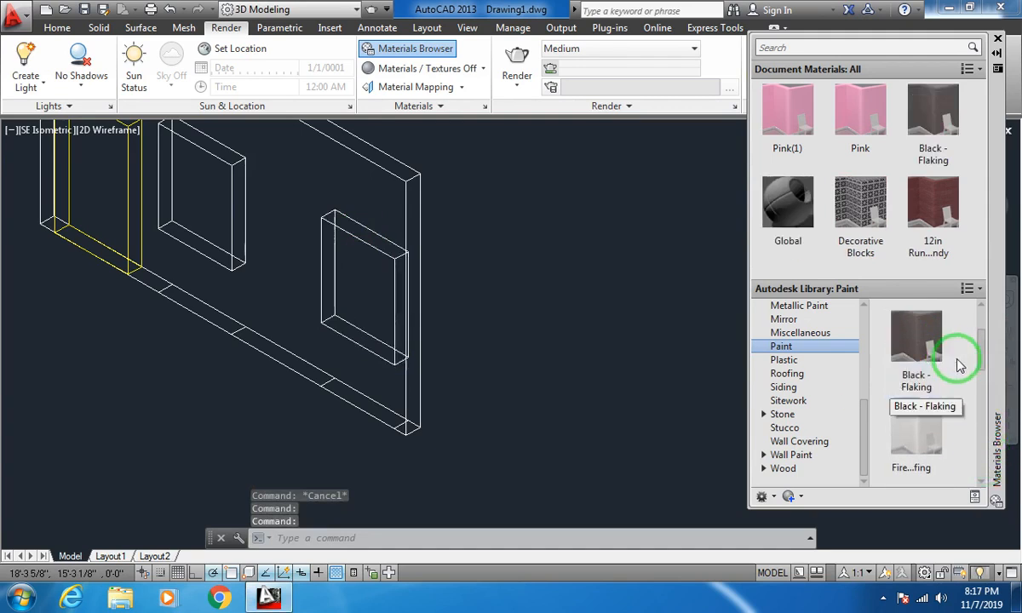
Shade the model again and bring the whole wall with its door and both window blocks into view.
left_click(452, 354)
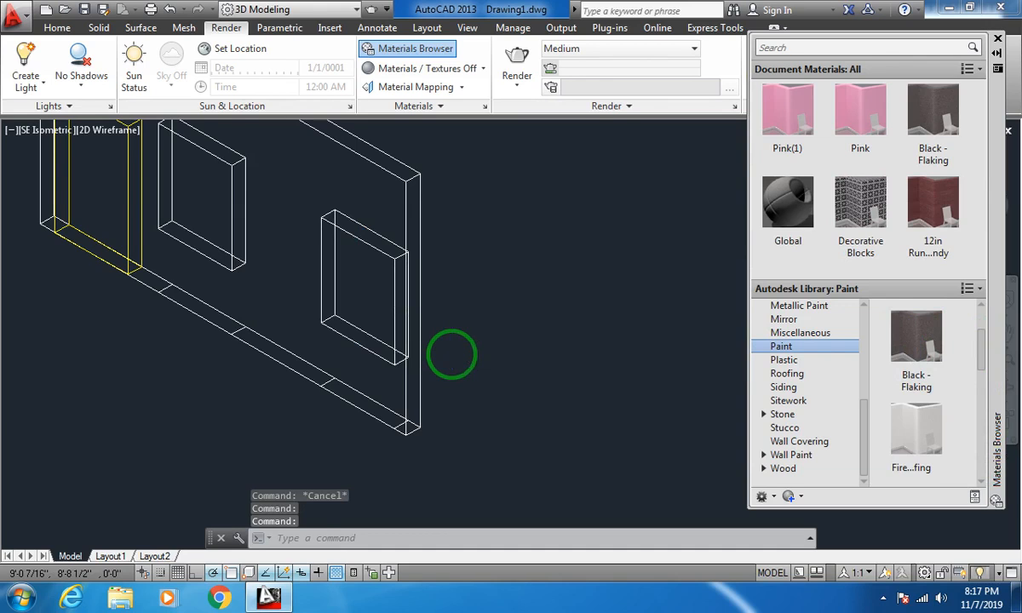
type("shade")
key("Return")
scroll(292, 302, "down", 2)
mouse_move(256, 304)
middle_mouse_down()
mouse_move(380, 356)
mouse_move(387, 335)
mouse_move(470, 340)
middle_mouse_up()
scroll(392, 338, "up", 3)
scroll(412, 301, "down", 2)
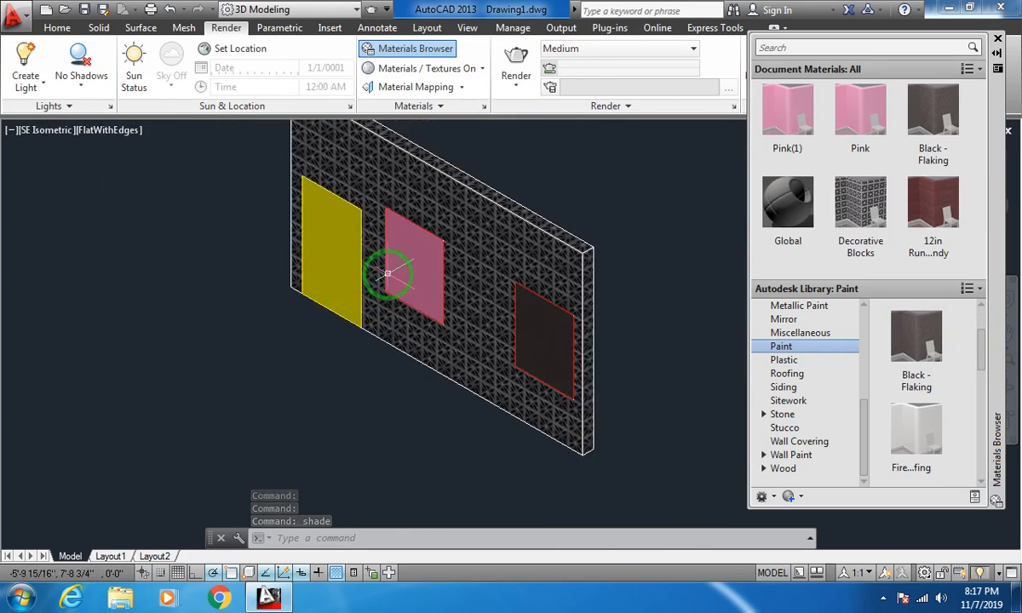
middle_click_drag(388, 273, 325, 320)
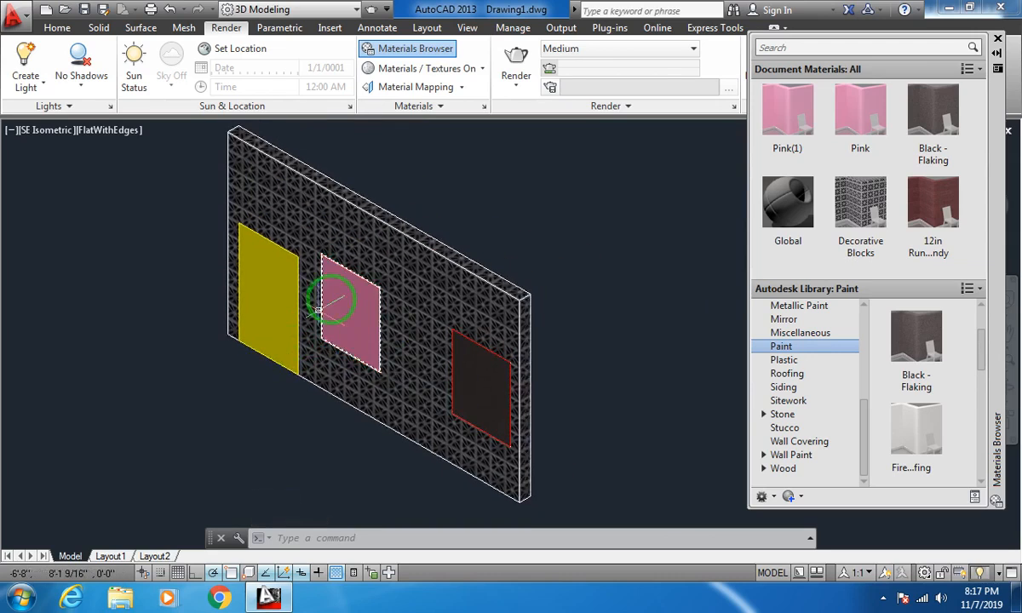
left_click(882, 601)
left_click(902, 490)
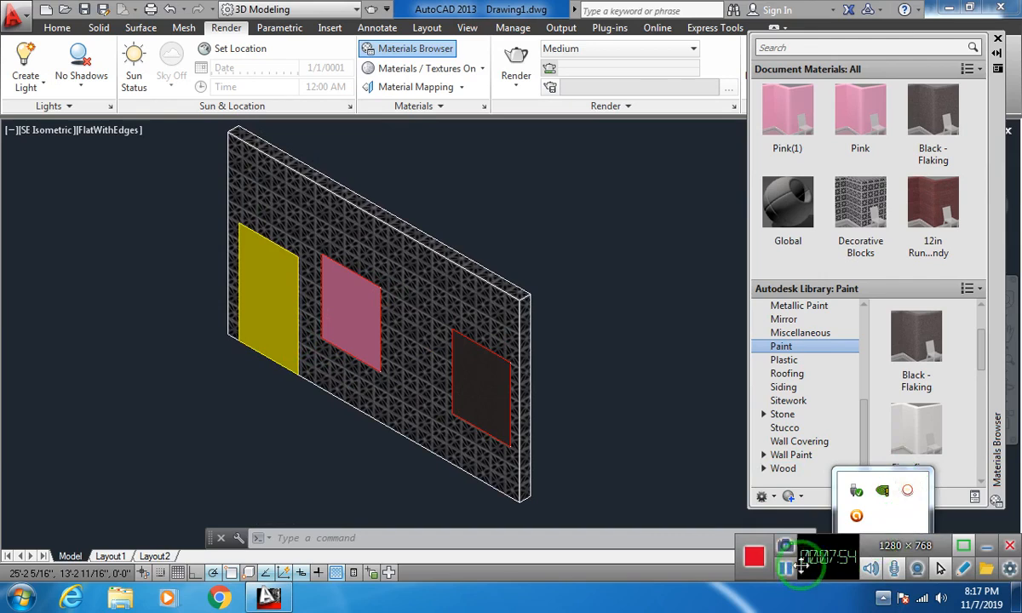
left_click(787, 571)
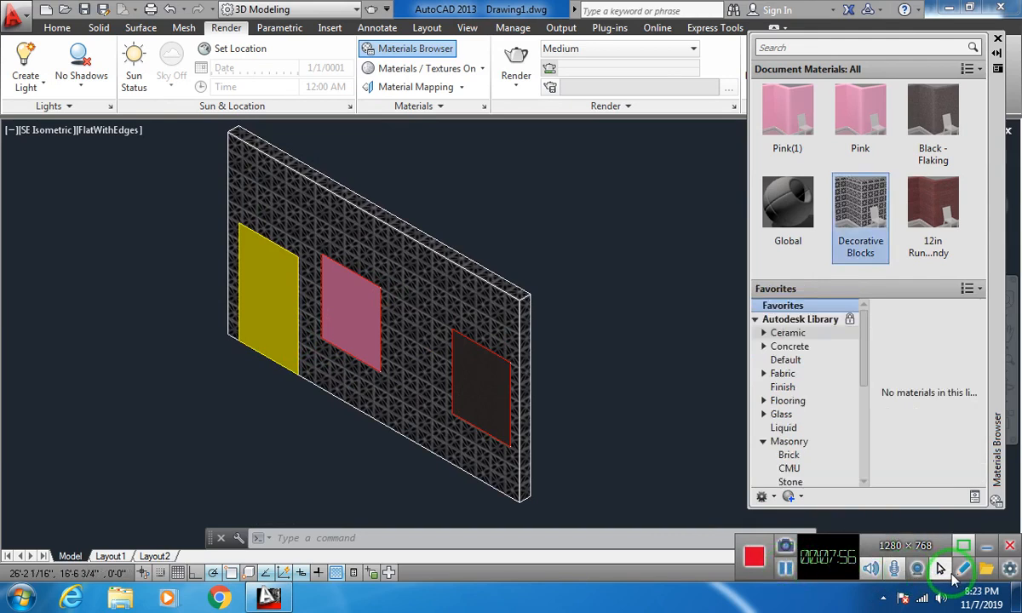
left_click(990, 550)
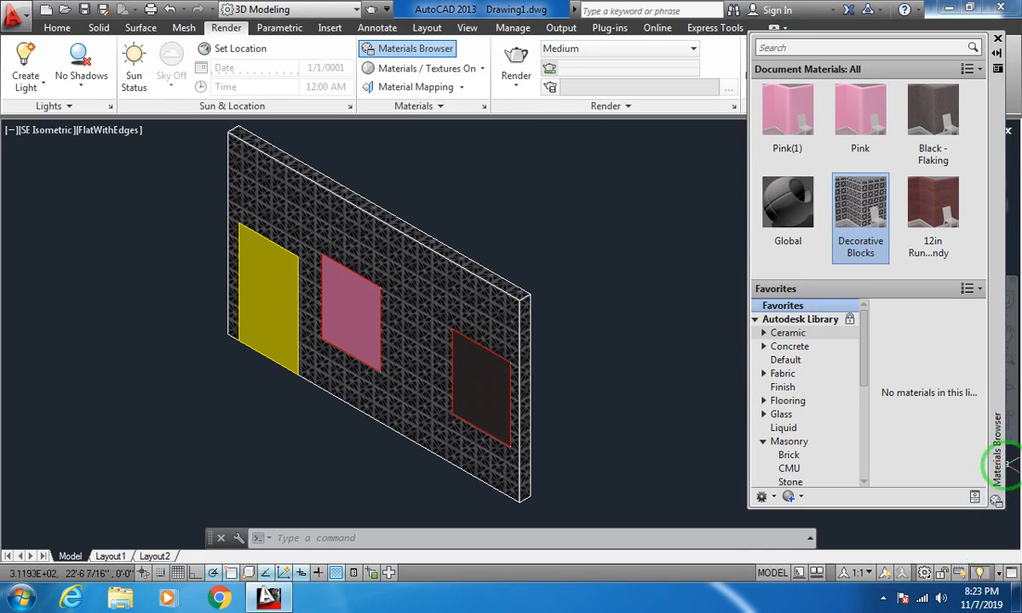
Duplicate the Pink(1) document material and open the copy for editing.
left_click(794, 119)
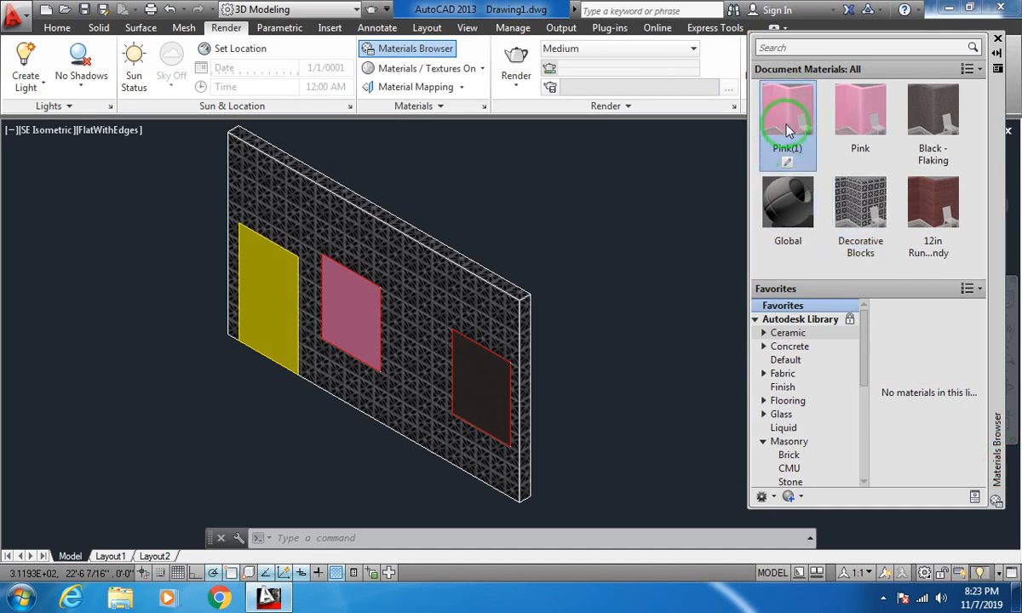
right_click(788, 130)
left_click(837, 195)
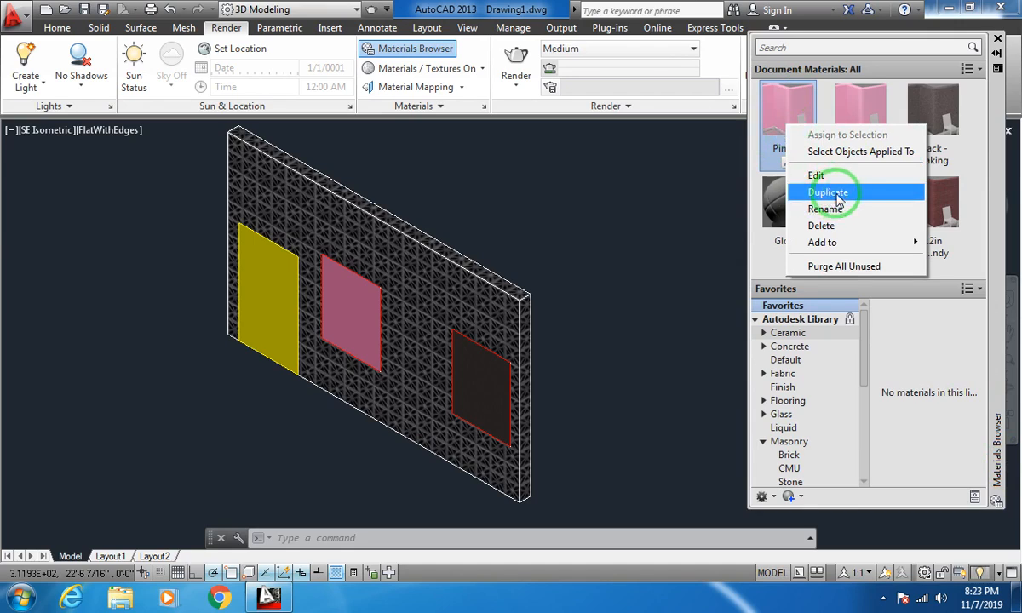
left_click(836, 195)
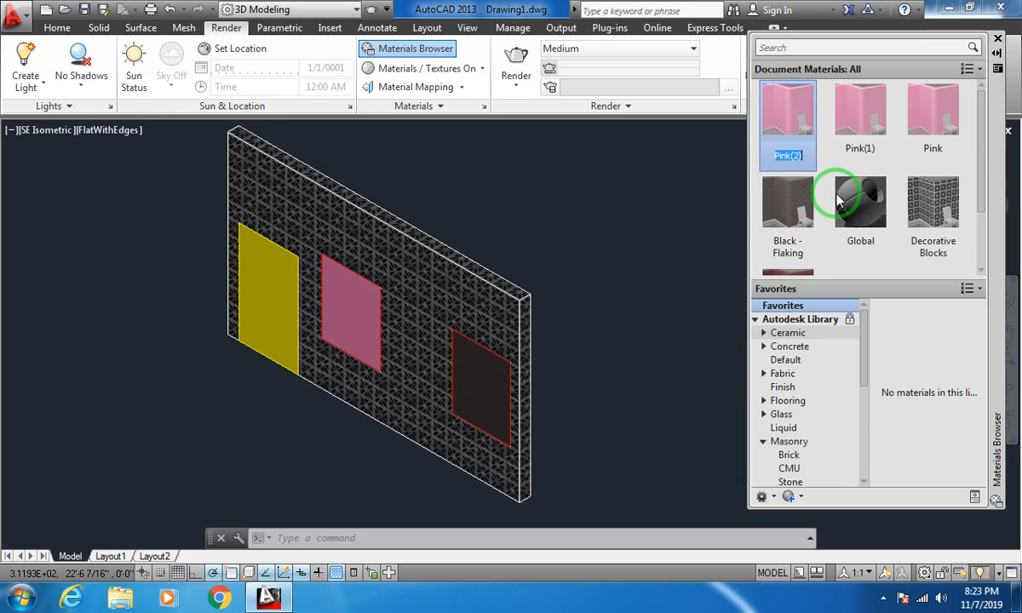
left_click(810, 134)
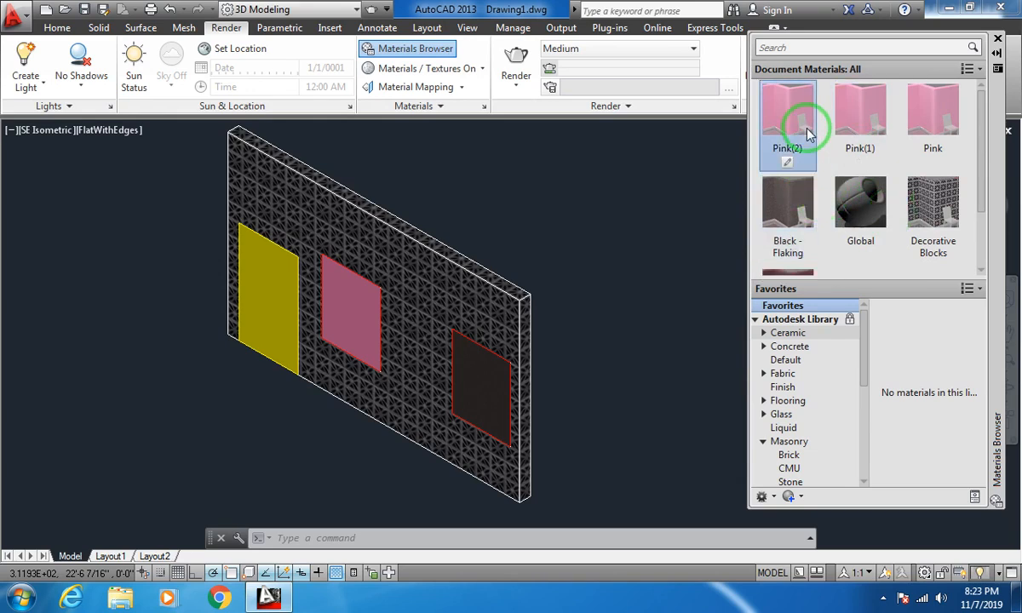
double_click(792, 126)
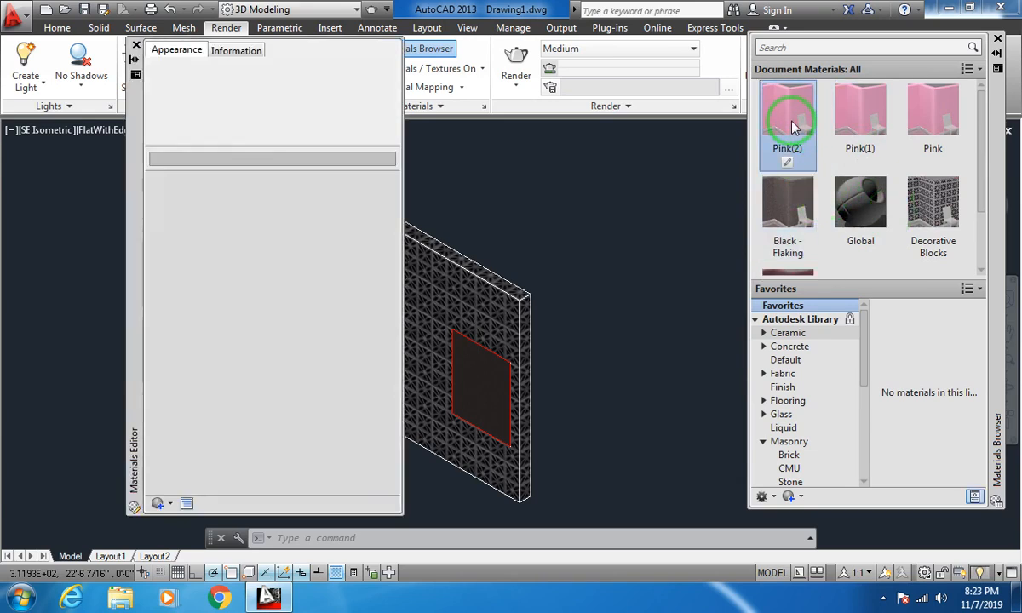
left_click(240, 203)
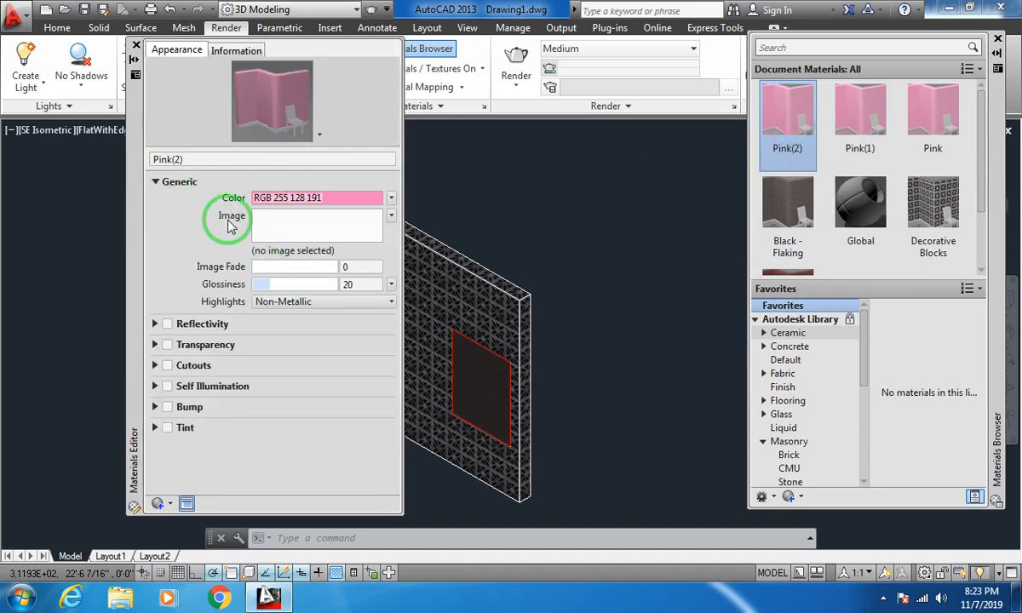
Apply a Tiles texture to the duplicated pink material and close its texture settings.
left_click(391, 216)
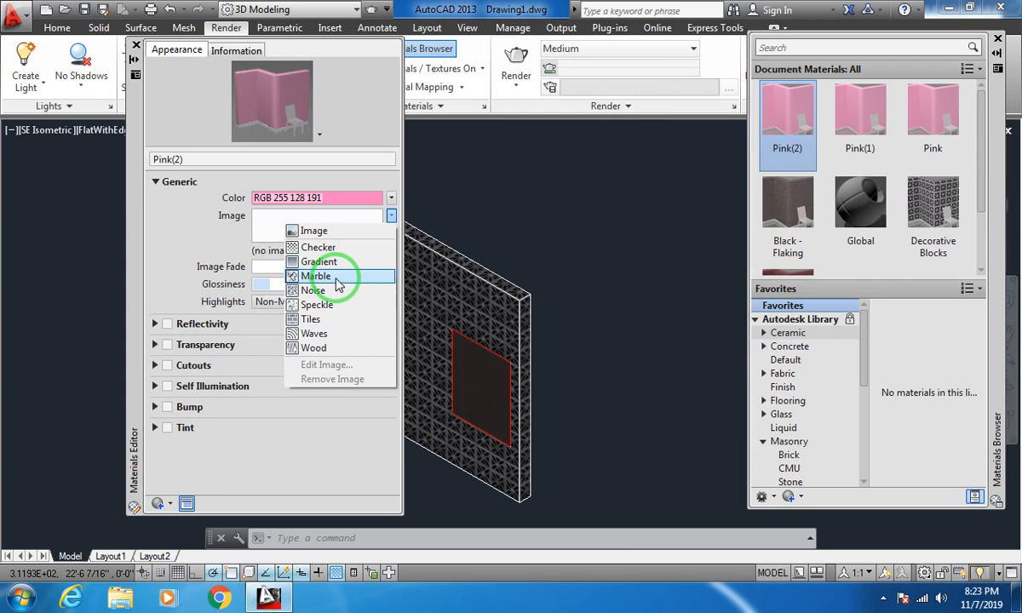
left_click(339, 322)
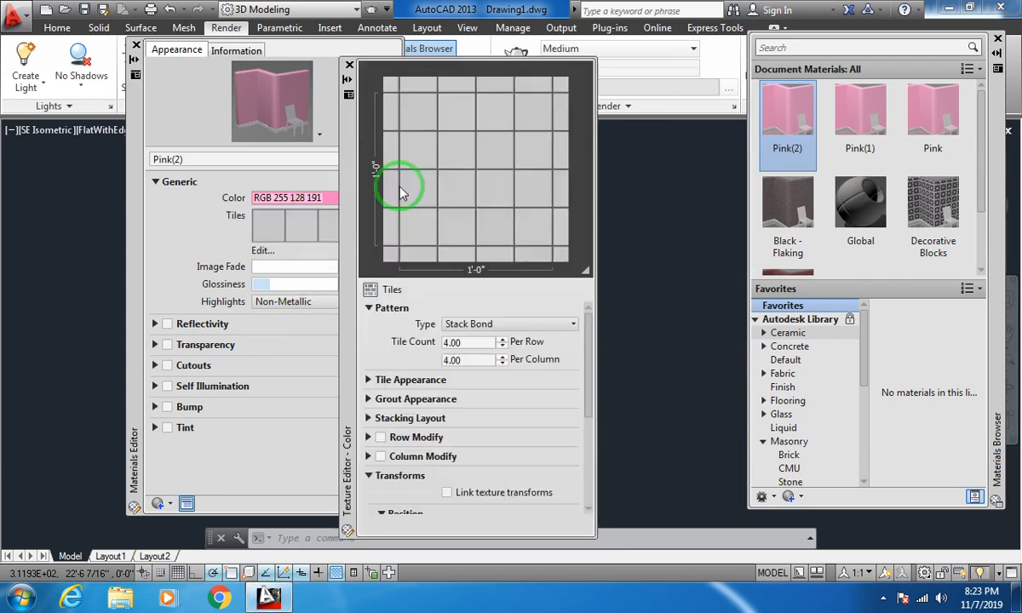
left_click(351, 54)
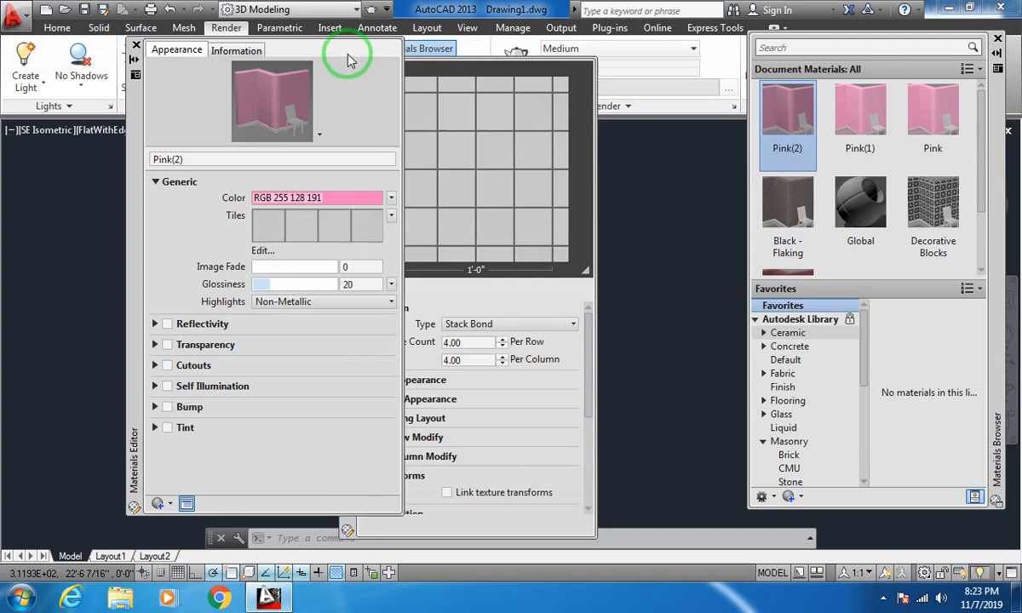
left_click(461, 118)
left_click(350, 65)
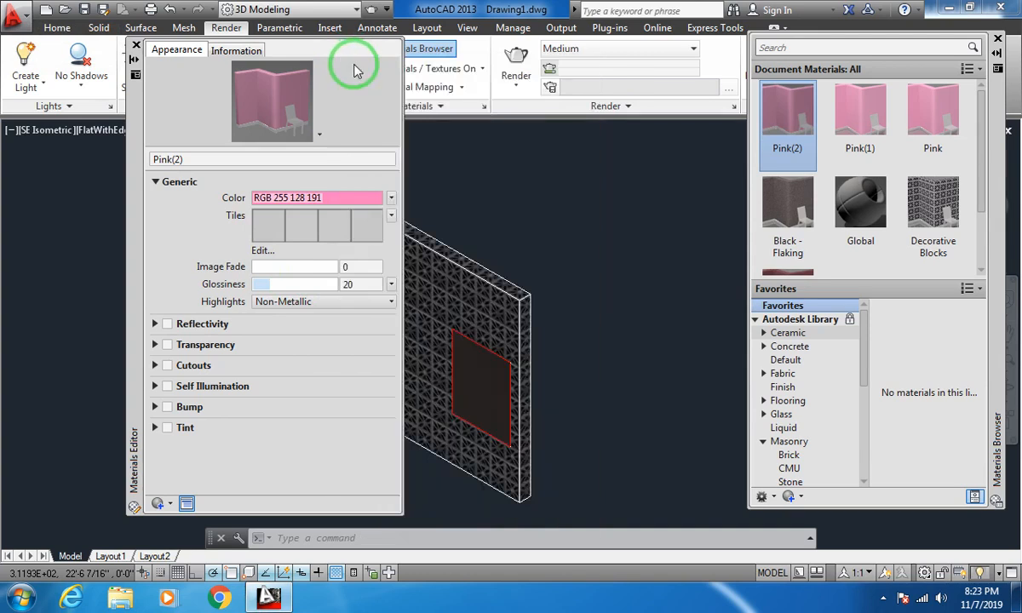
Load the window picture Untitled (2).png from the Metrials folder as the duplicated material's image texture.
left_click(391, 216)
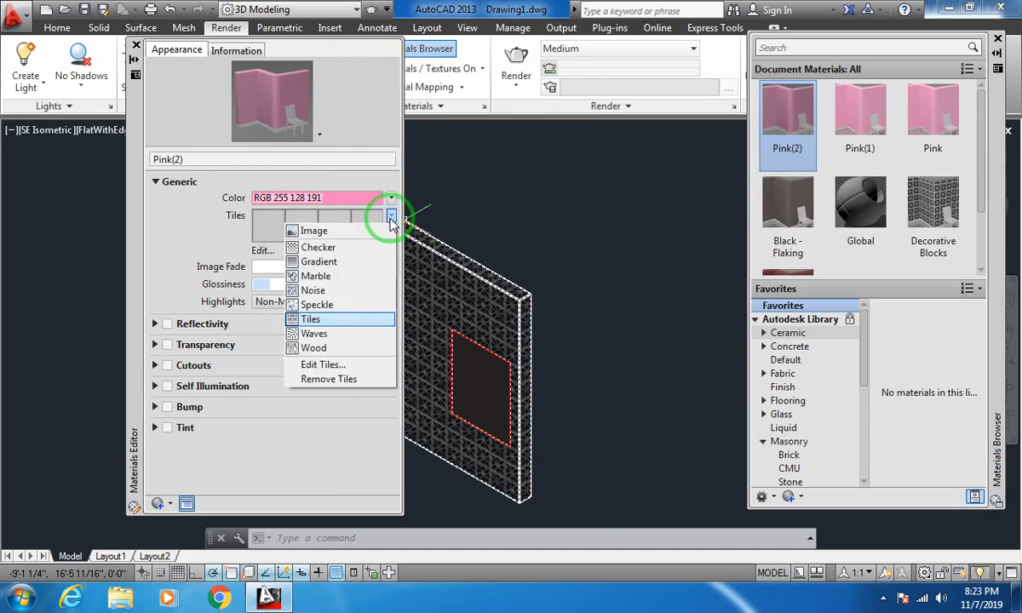
left_click(329, 233)
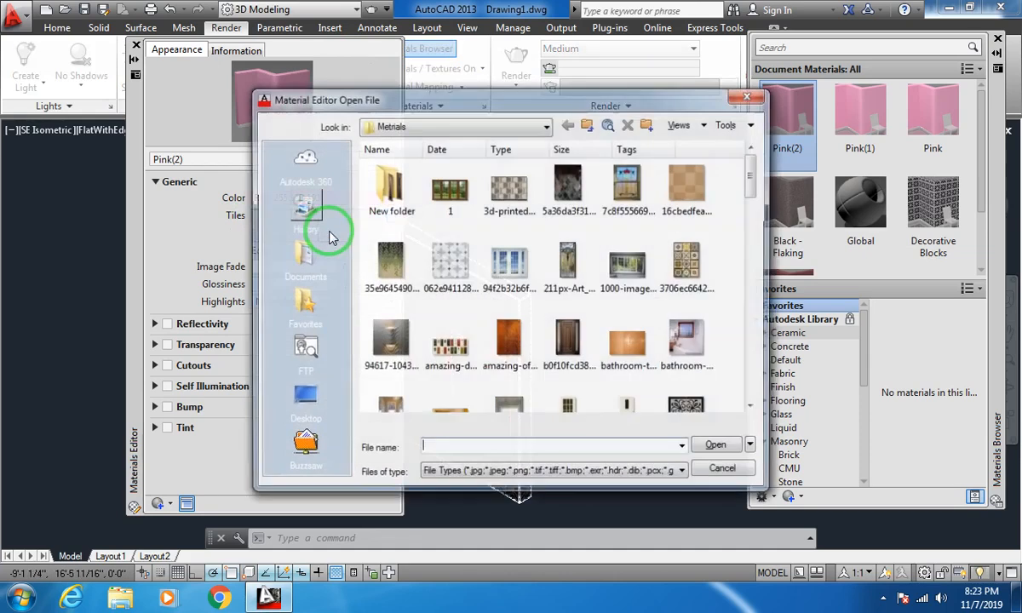
left_click_drag(452, 100, 250, 30)
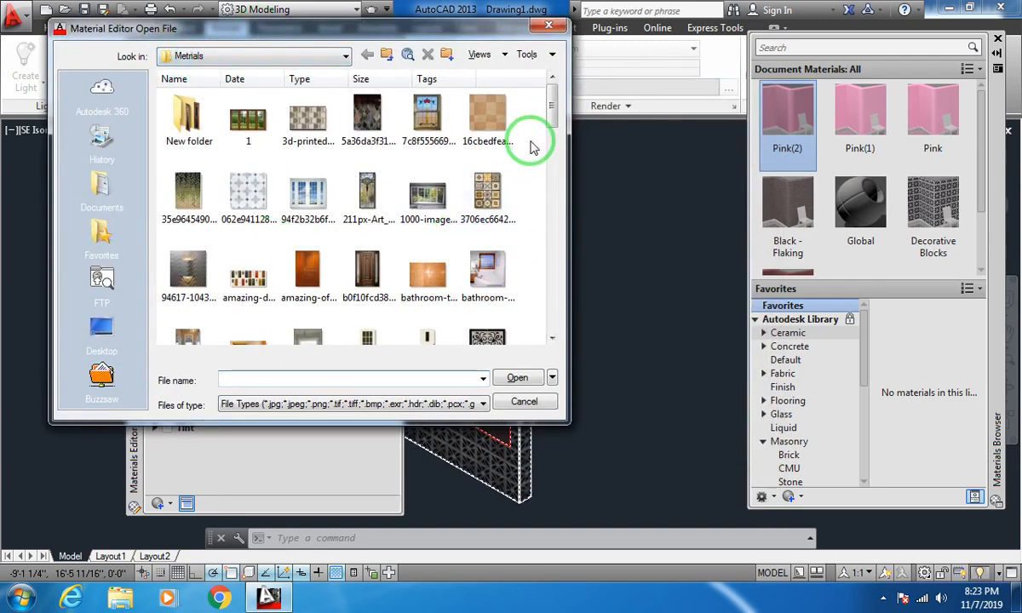
left_click_drag(551, 106, 552, 246)
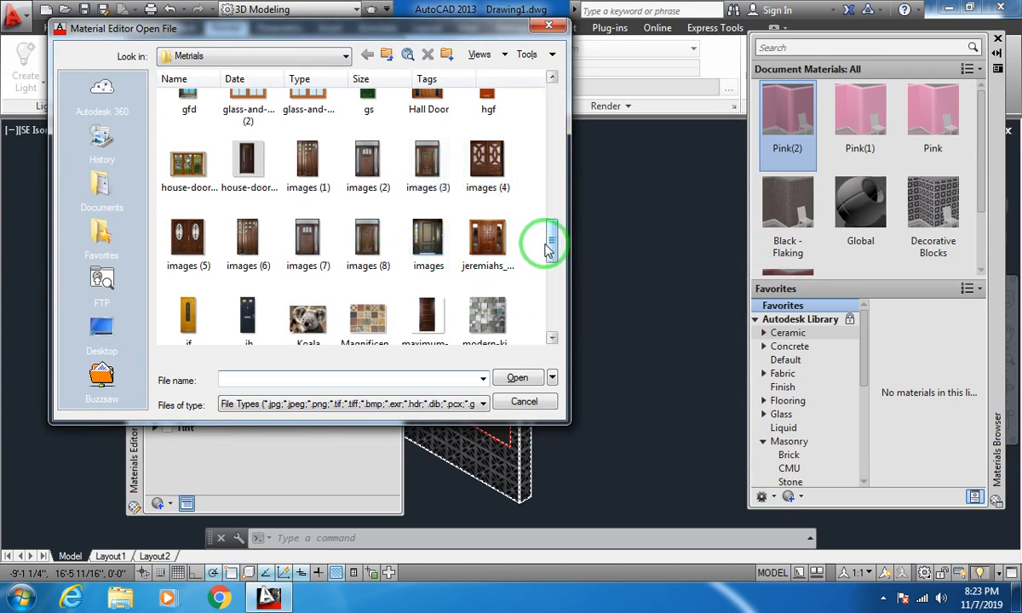
left_click_drag(552, 246, 555, 266)
left_click(309, 237)
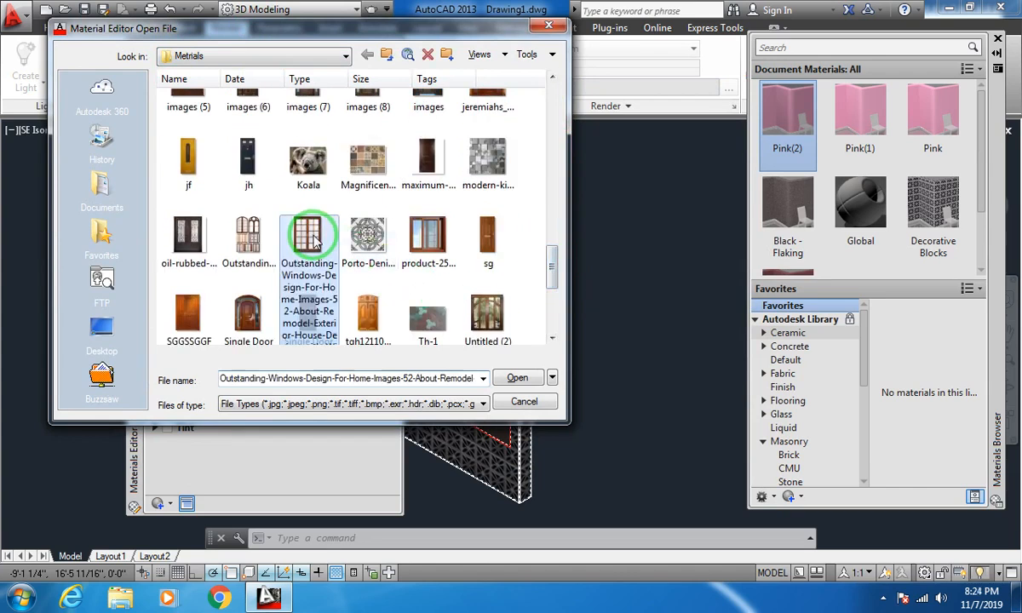
left_click(441, 239)
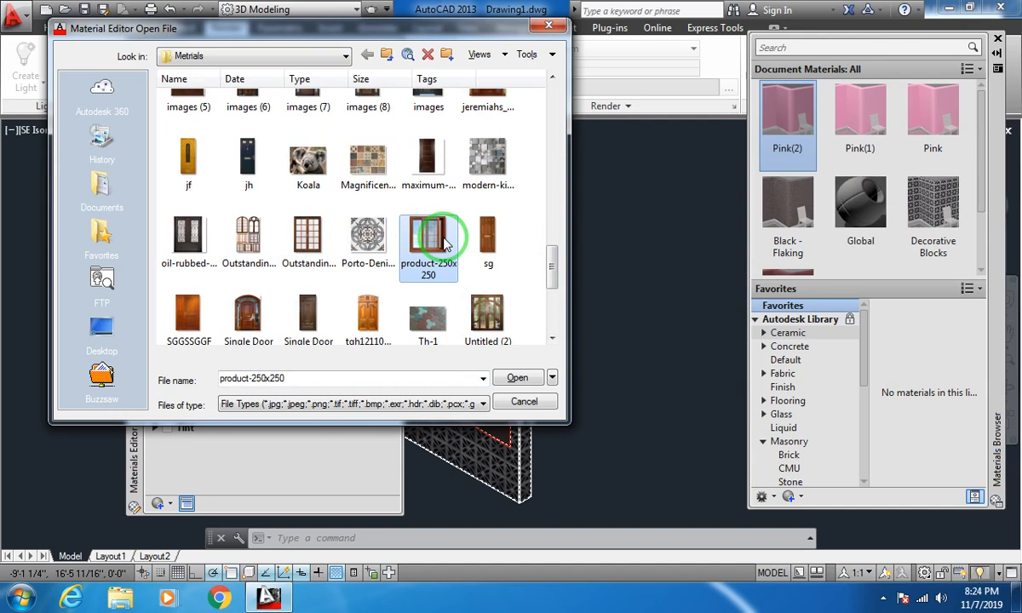
left_click(497, 316)
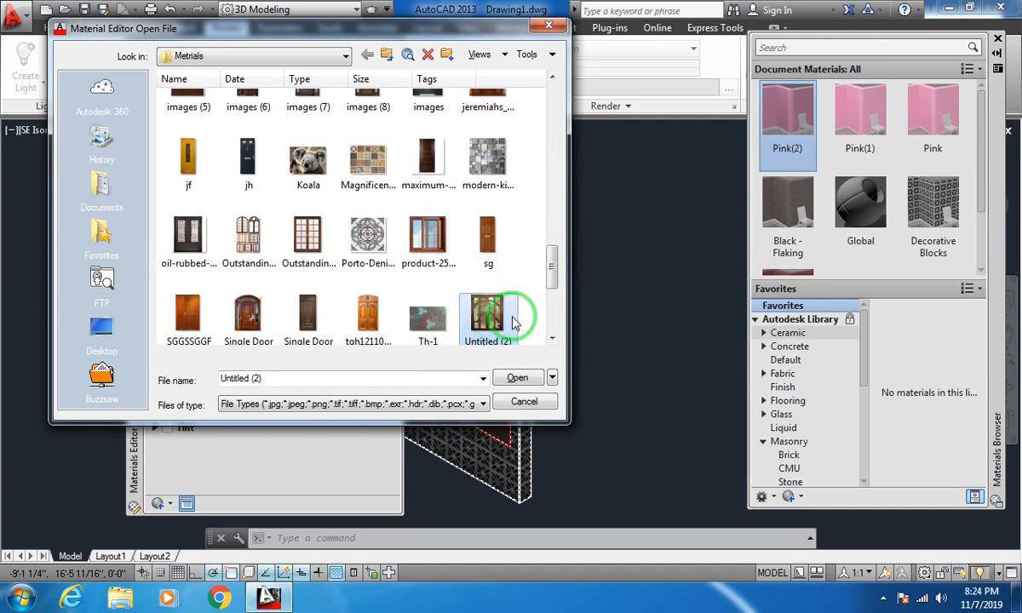
left_click(517, 378)
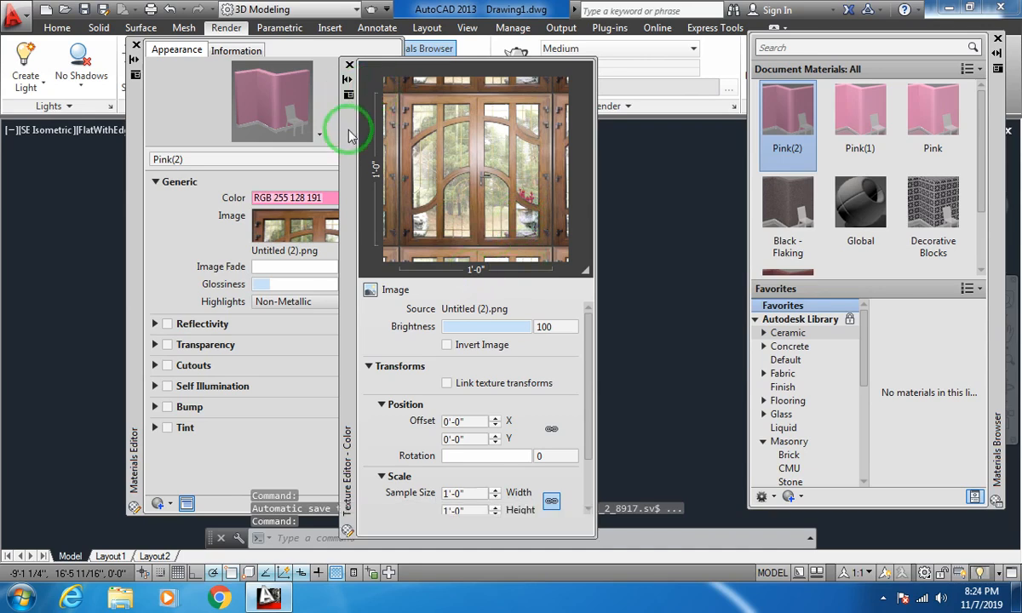
Unlink the window image's sample width and height and set its sample size to 4' wide by 5' high.
left_click_drag(342, 130, 324, 75)
left_click(437, 454)
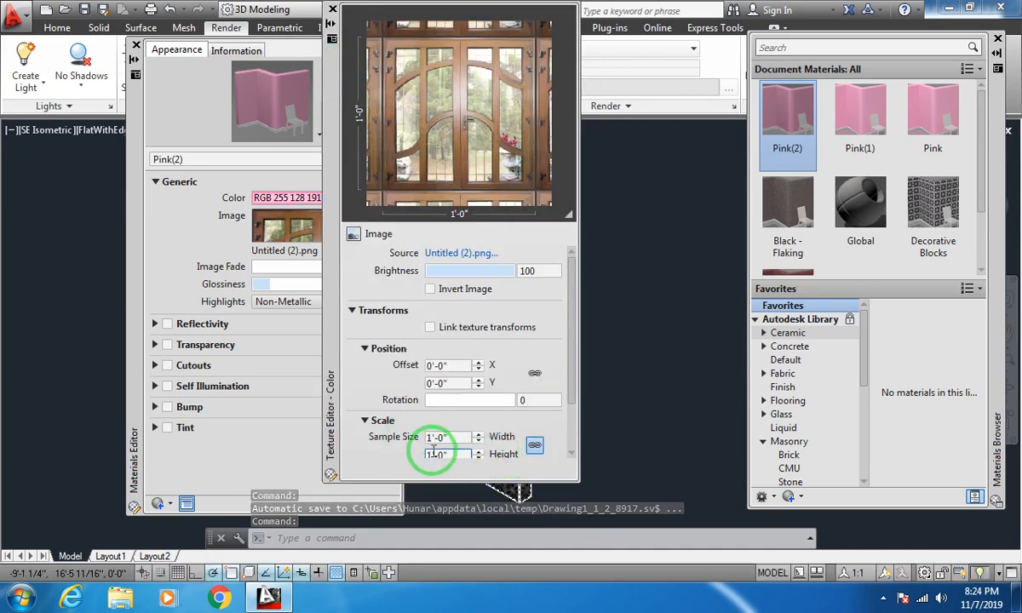
left_click(535, 445)
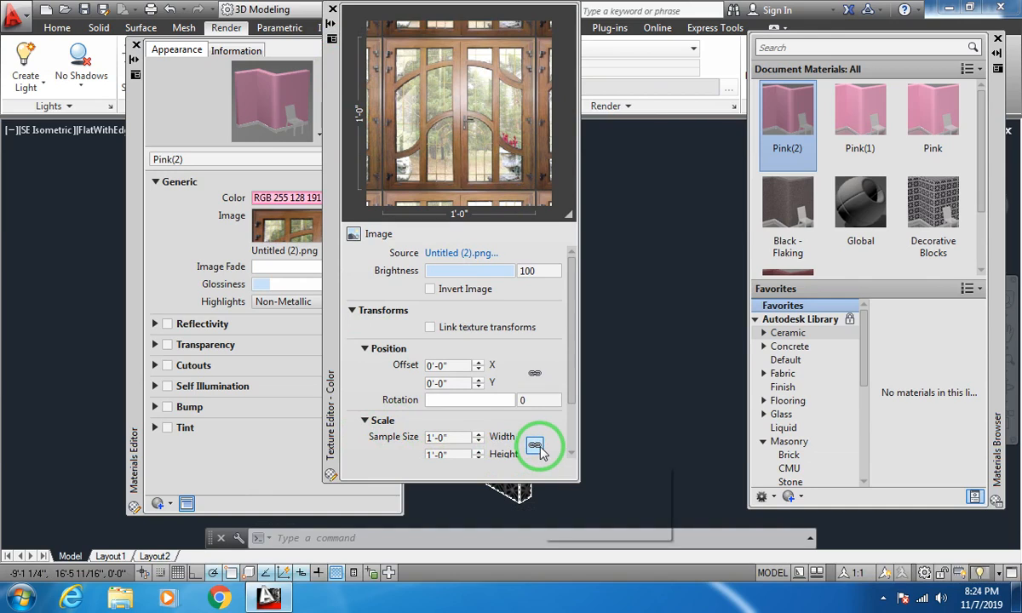
left_click(445, 440)
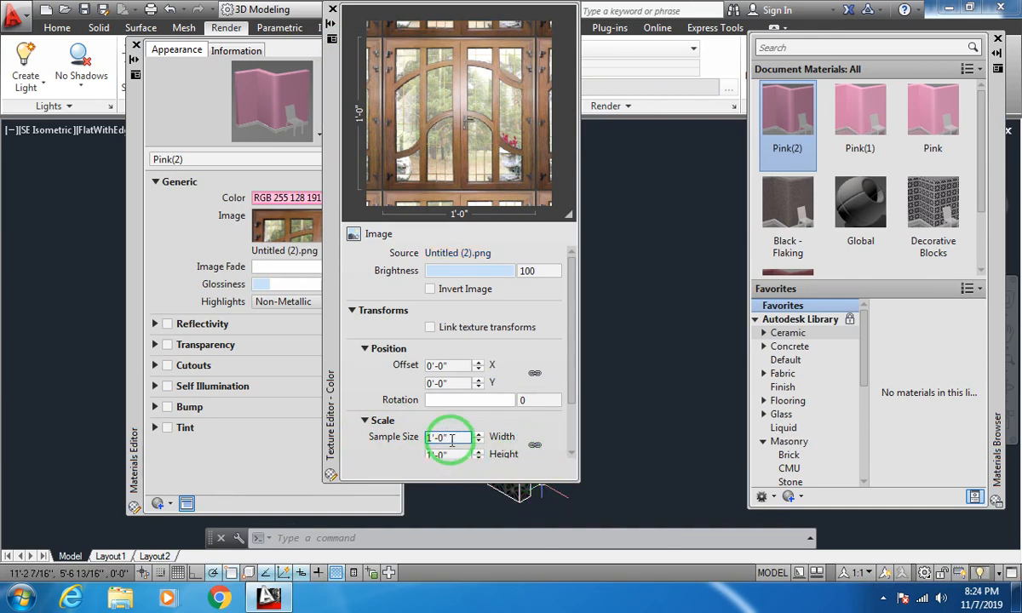
left_click(455, 437)
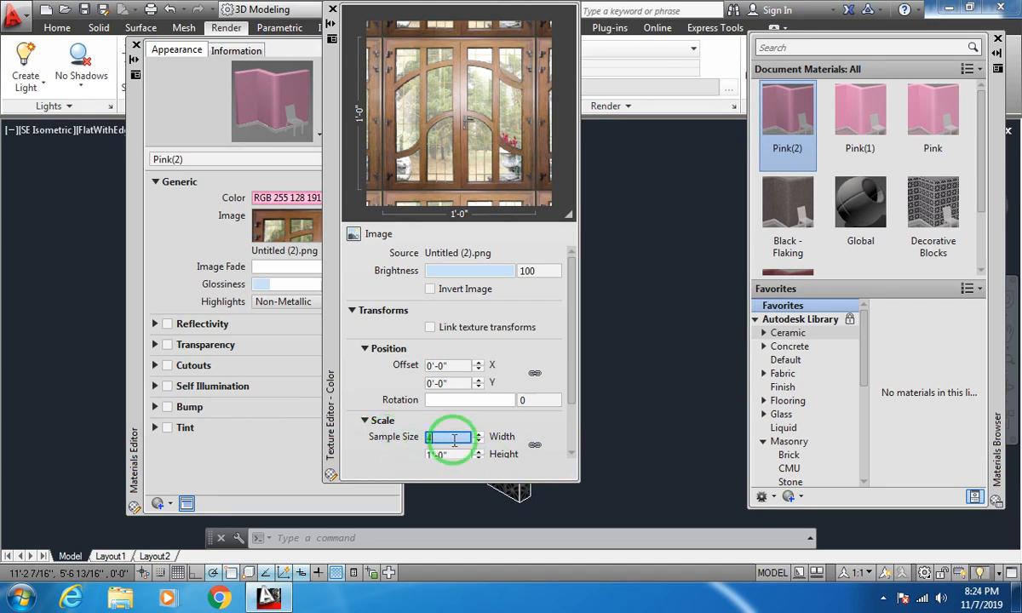
type("4'")
left_click(451, 455)
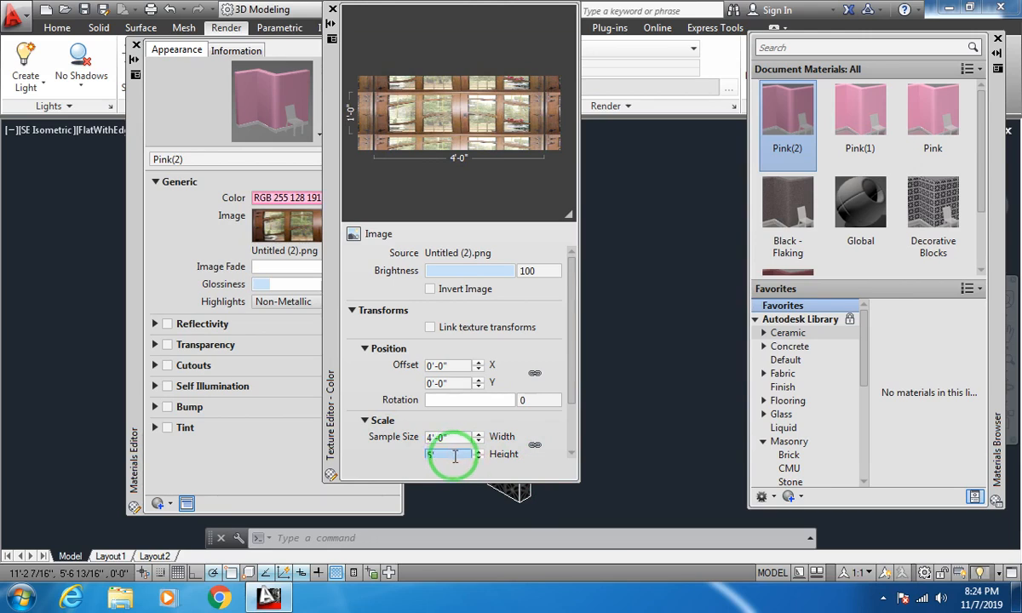
left_click(448, 437)
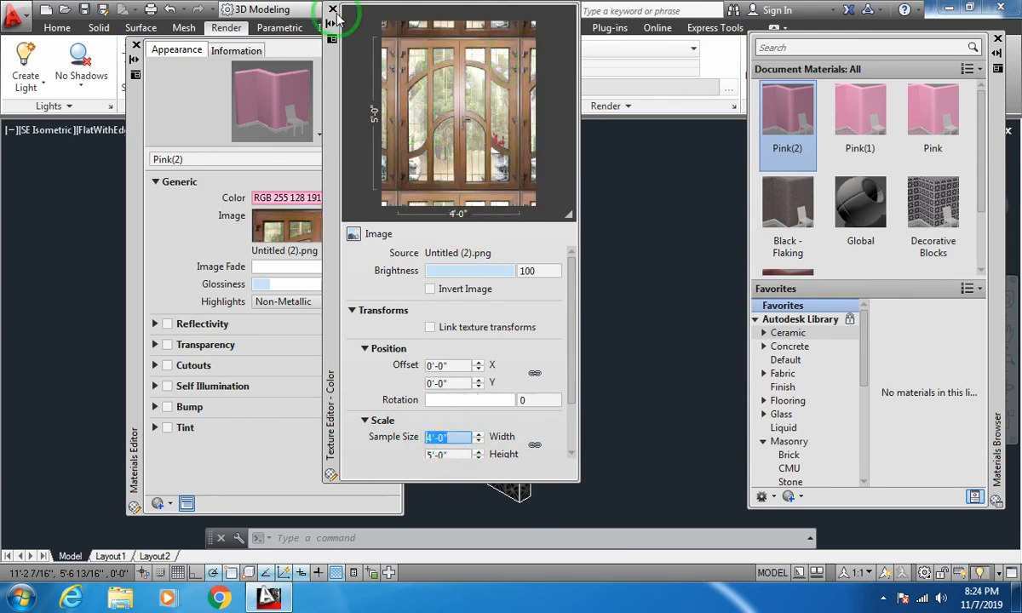
left_click(333, 10)
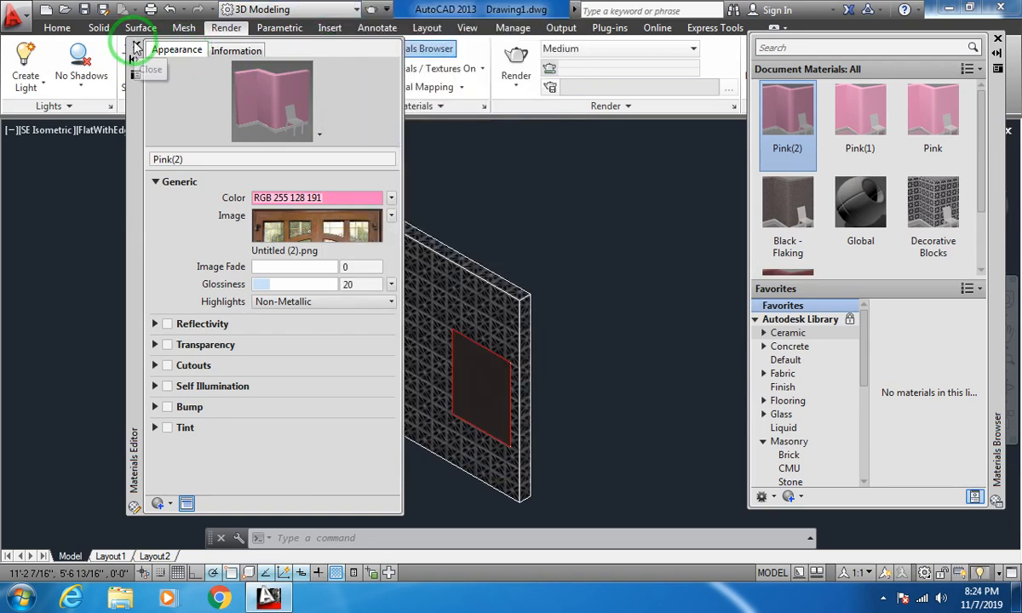
left_click(137, 47)
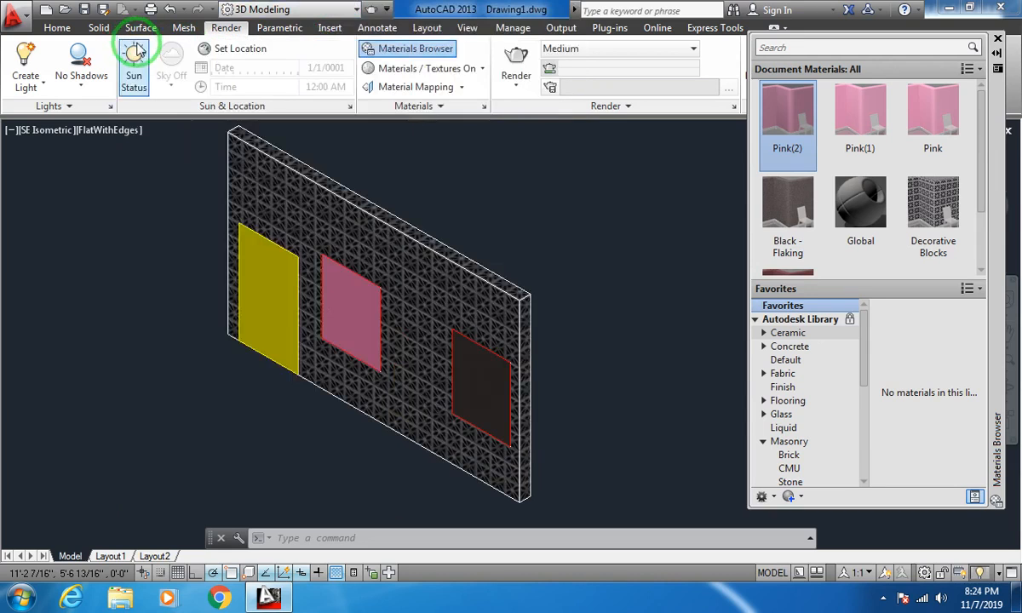
Rename the duplicated pink material as Windows.
right_click(782, 124)
left_click(824, 172)
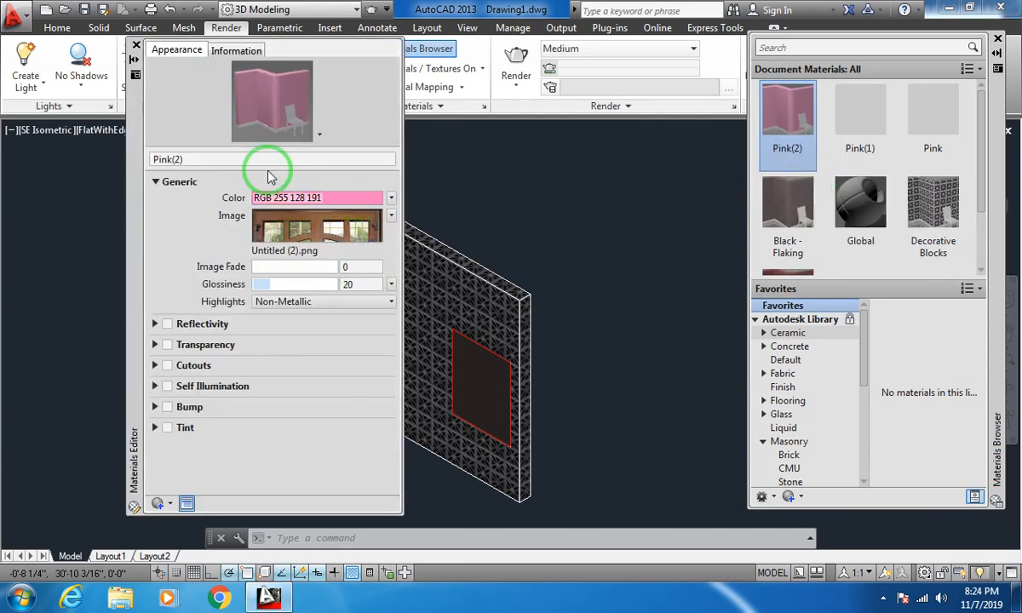
double_click(175, 159)
type("Windows")
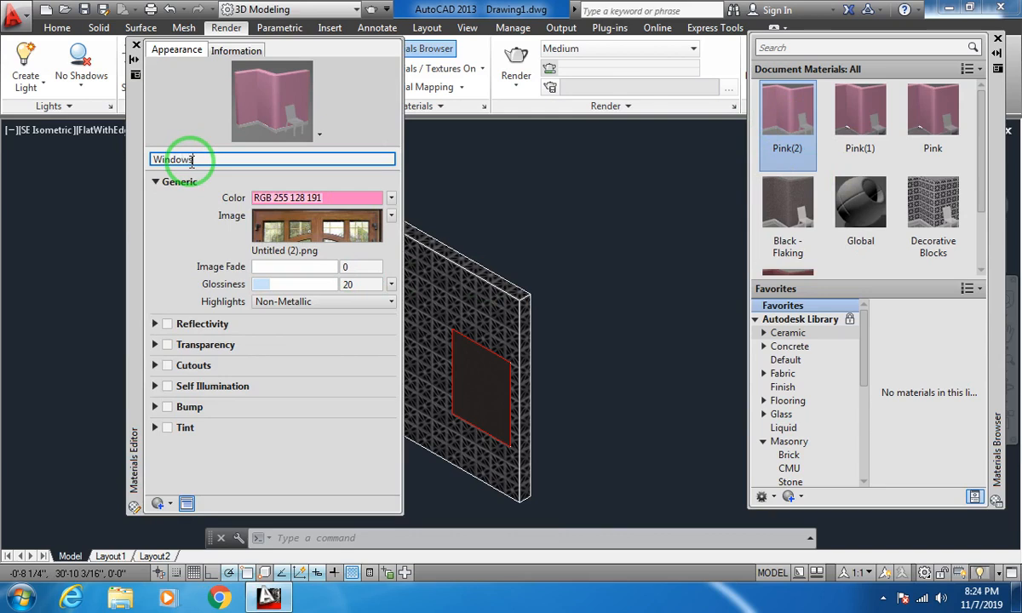
left_click(168, 34)
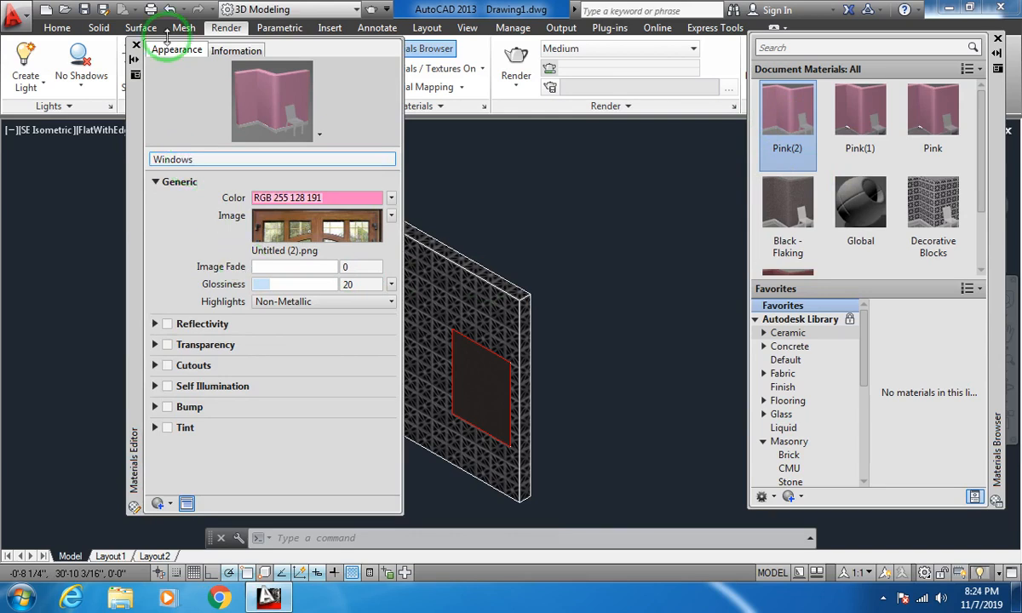
left_click(135, 45)
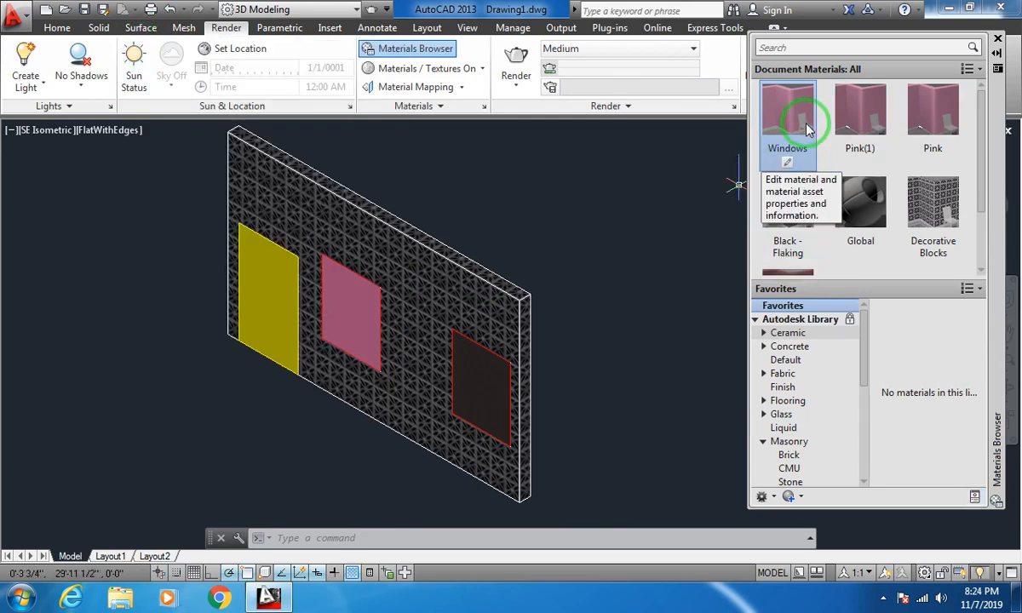
Assign the Windows material to the black window block nearest the wall's front end.
right_click(796, 125)
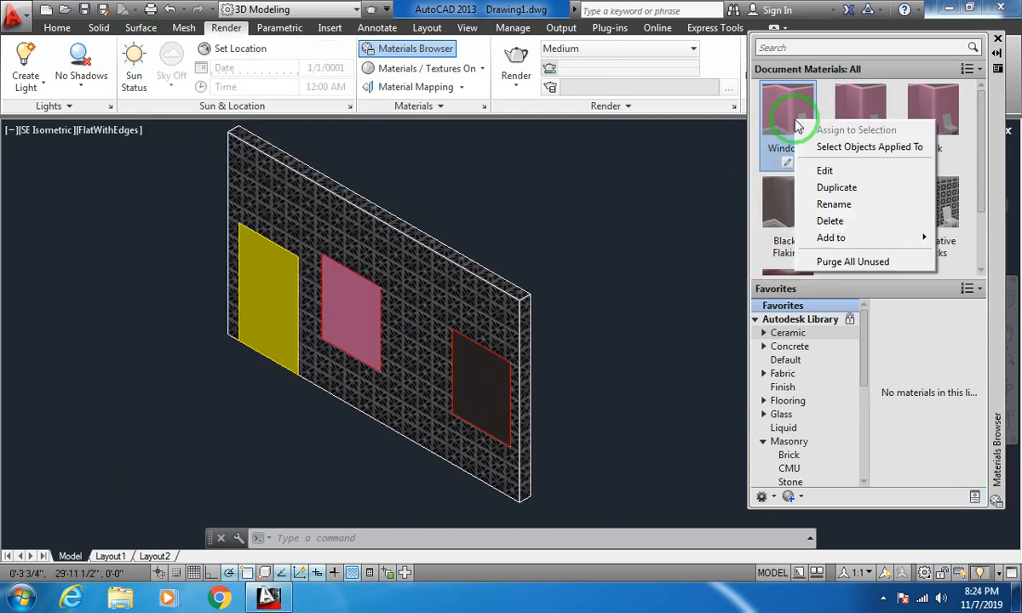
left_click(481, 372)
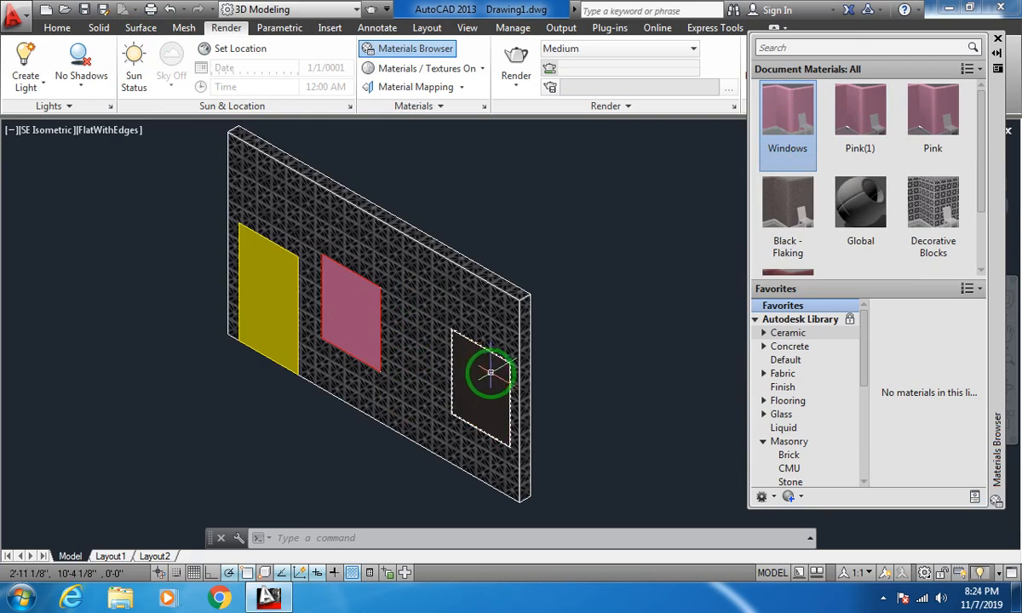
right_click(785, 116)
left_click(819, 125)
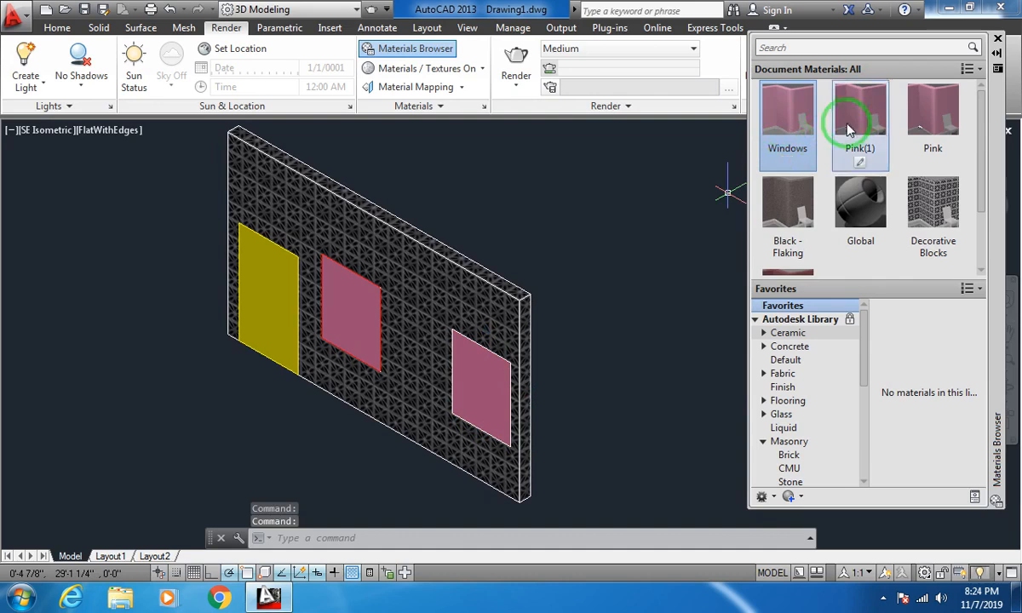
Open the Windows material for editing and review its image texture and colour settings.
right_click(783, 128)
left_click(789, 124)
double_click(785, 124)
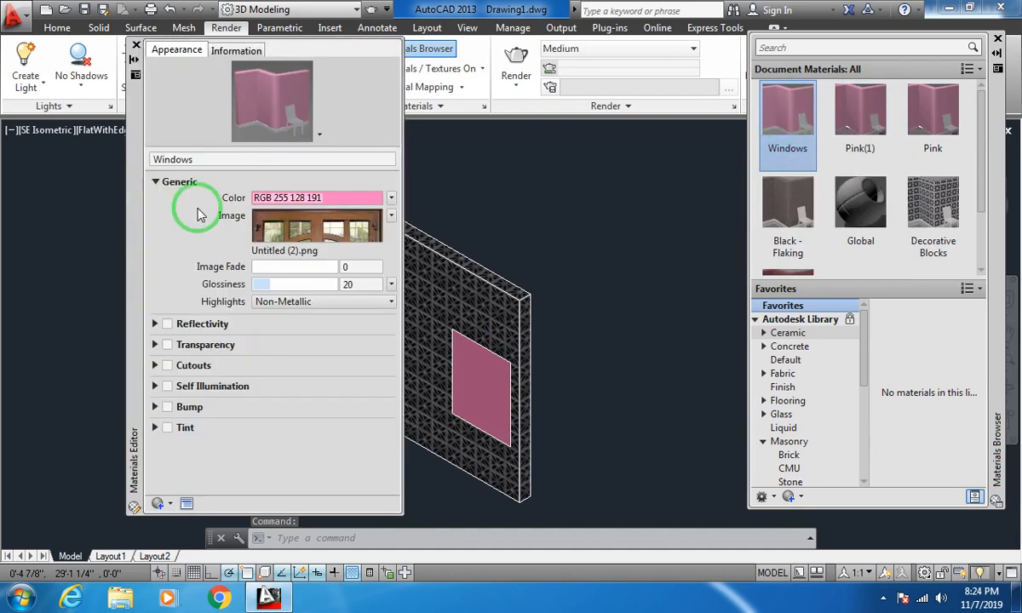
left_click(297, 225)
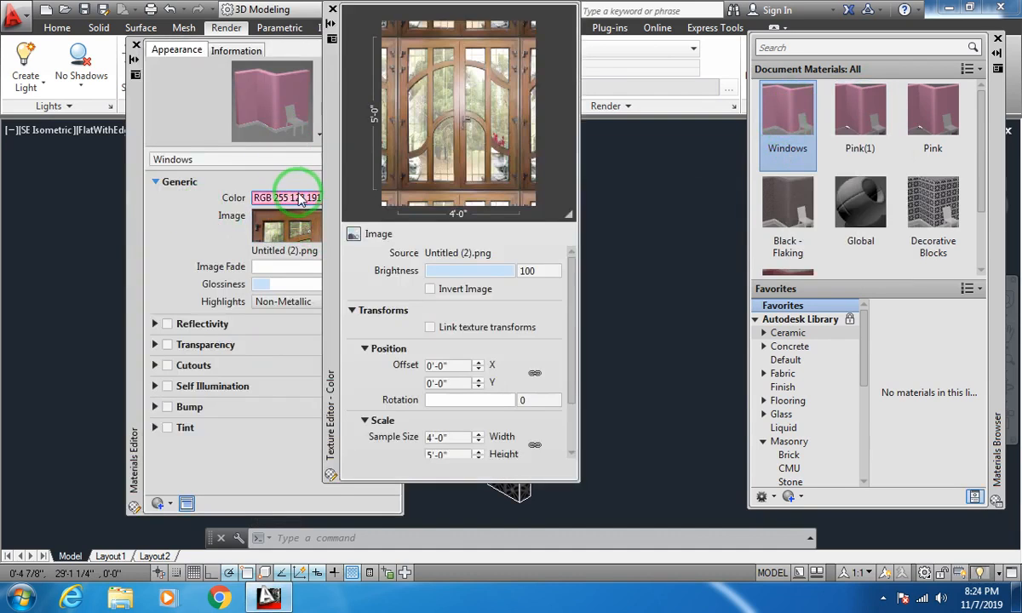
left_click(333, 10)
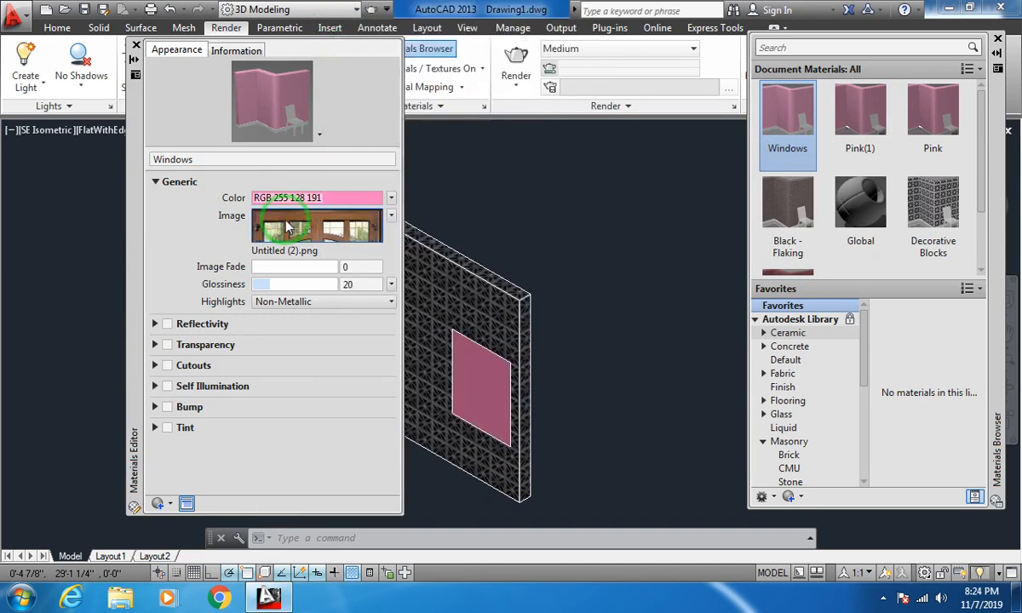
left_click(293, 197)
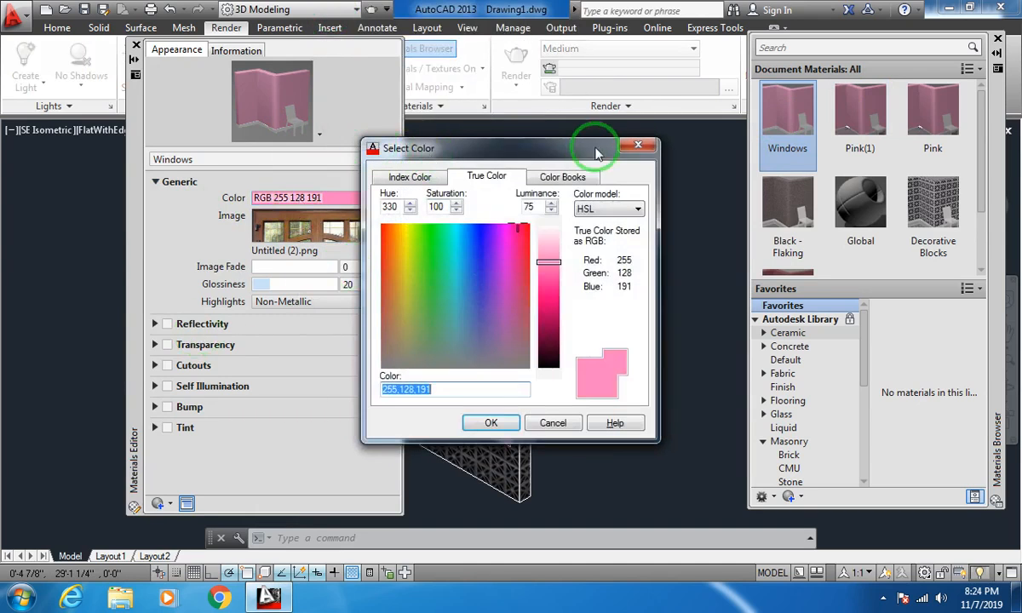
left_click(638, 145)
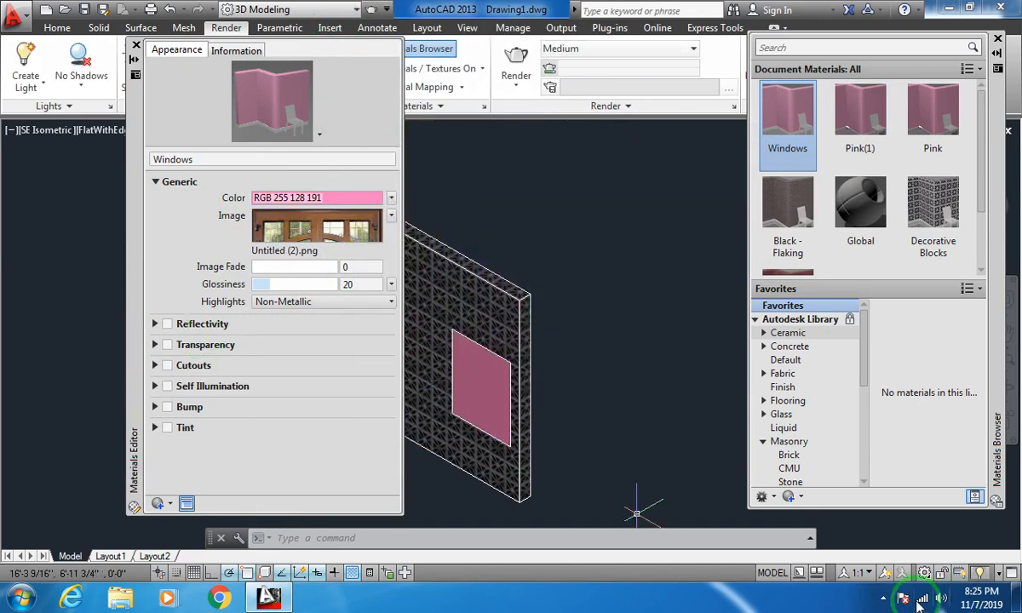
left_click(918, 602)
left_click(907, 491)
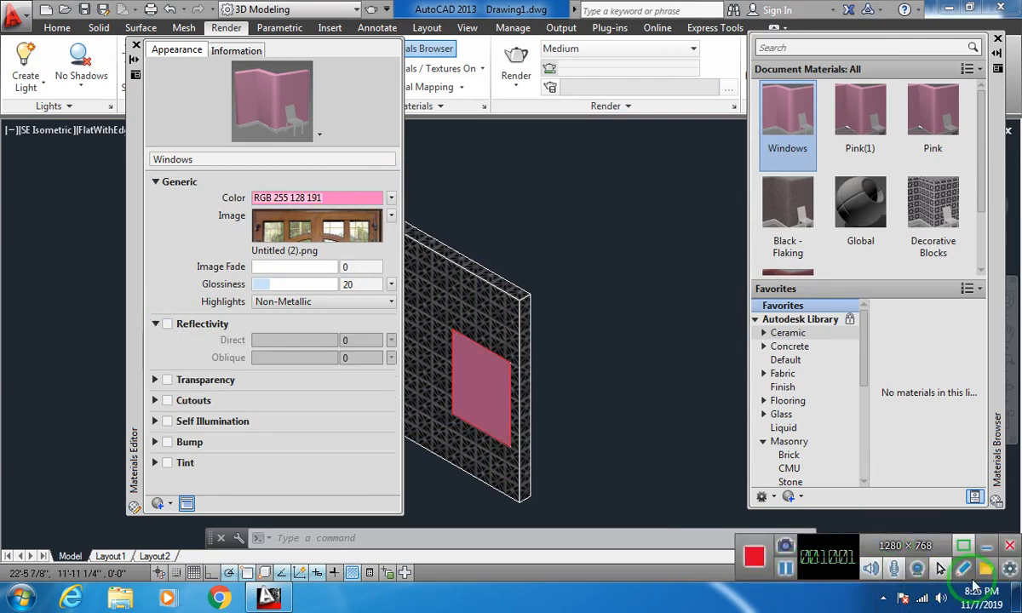
left_click(988, 549)
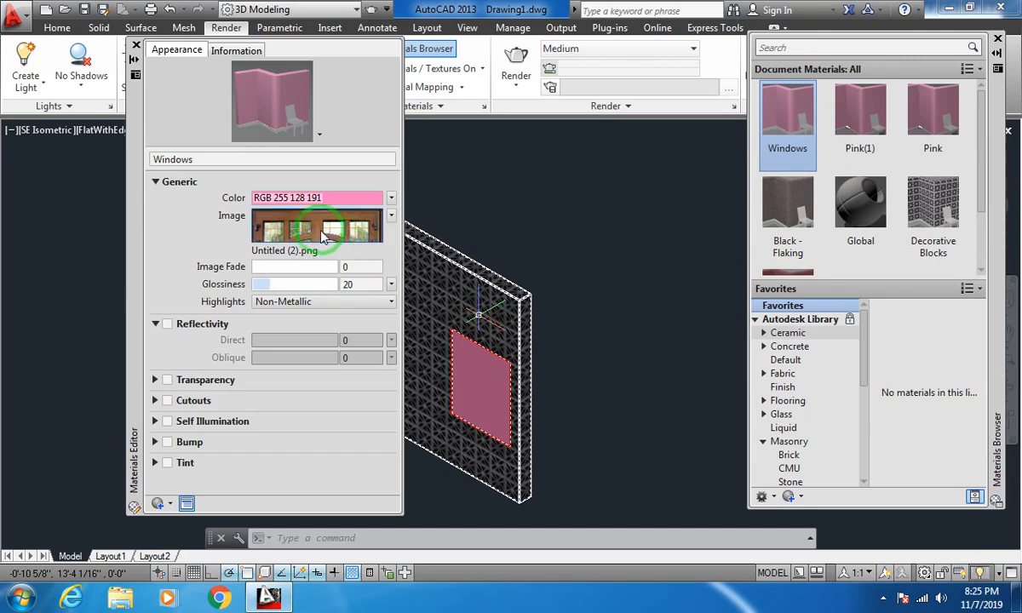
Set the Windows material's image fade to 100 and glossiness to 82 with Non-Metallic highlights, and close the editor.
left_click(286, 102)
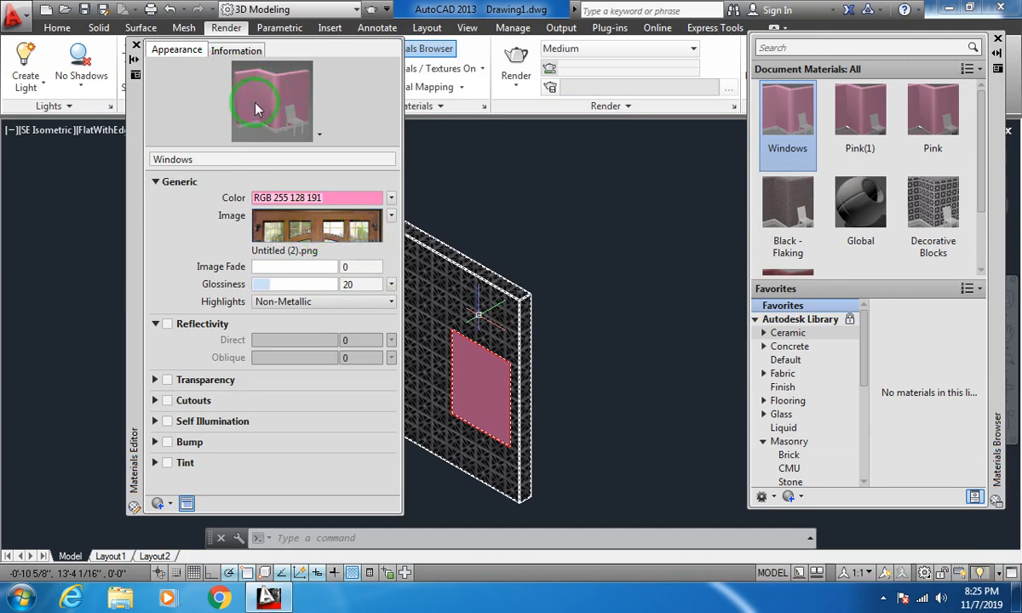
left_click(264, 267)
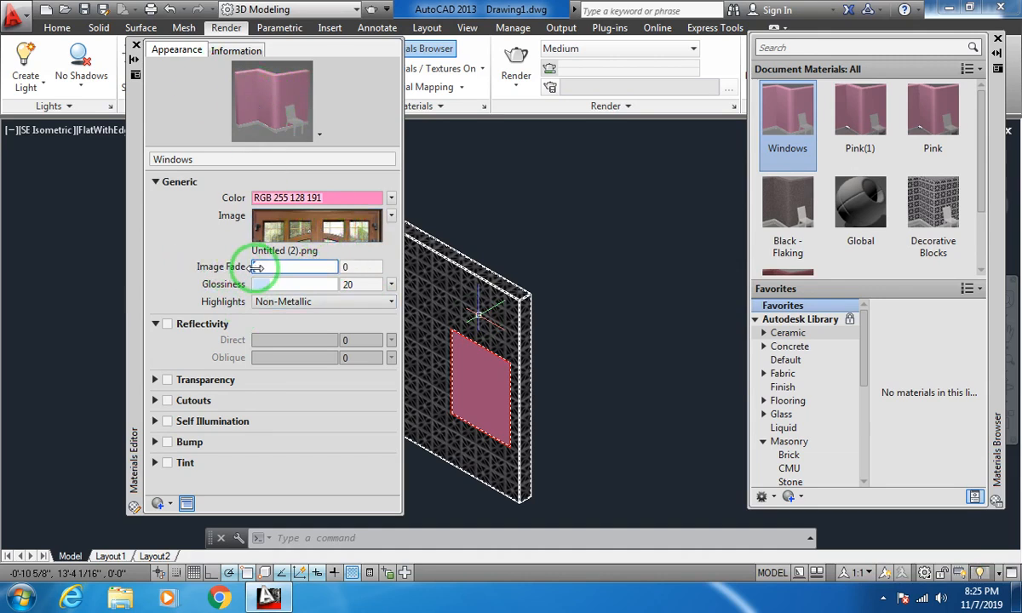
left_click_drag(258, 268, 352, 267)
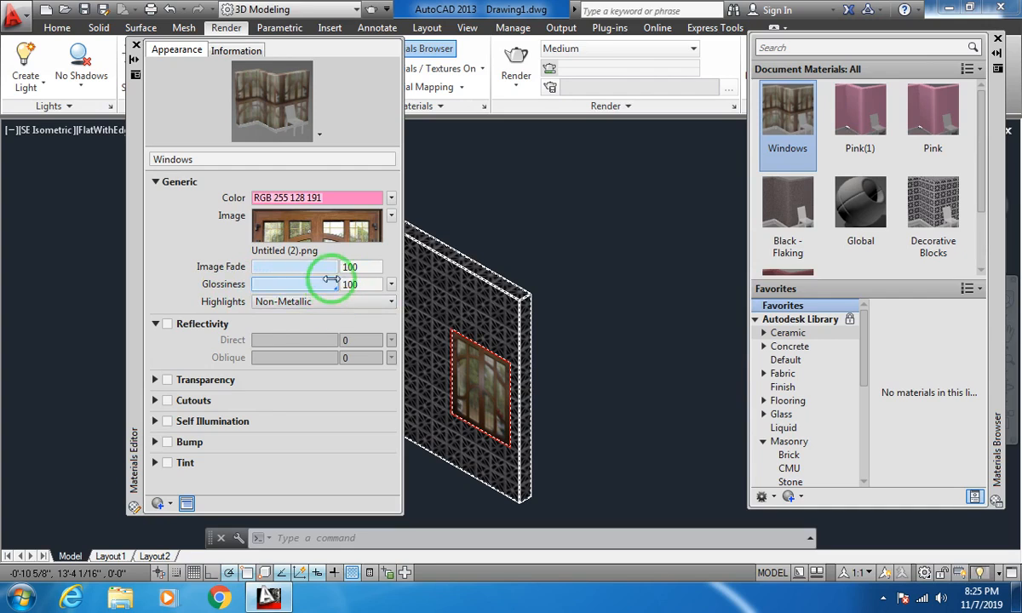
left_click(284, 305)
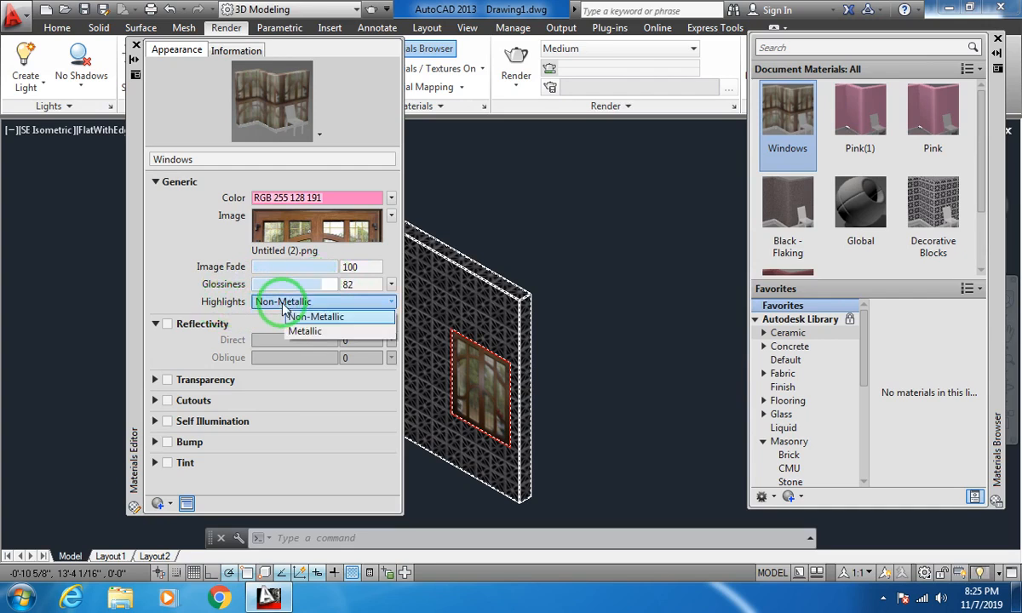
left_click(310, 331)
left_click(308, 303)
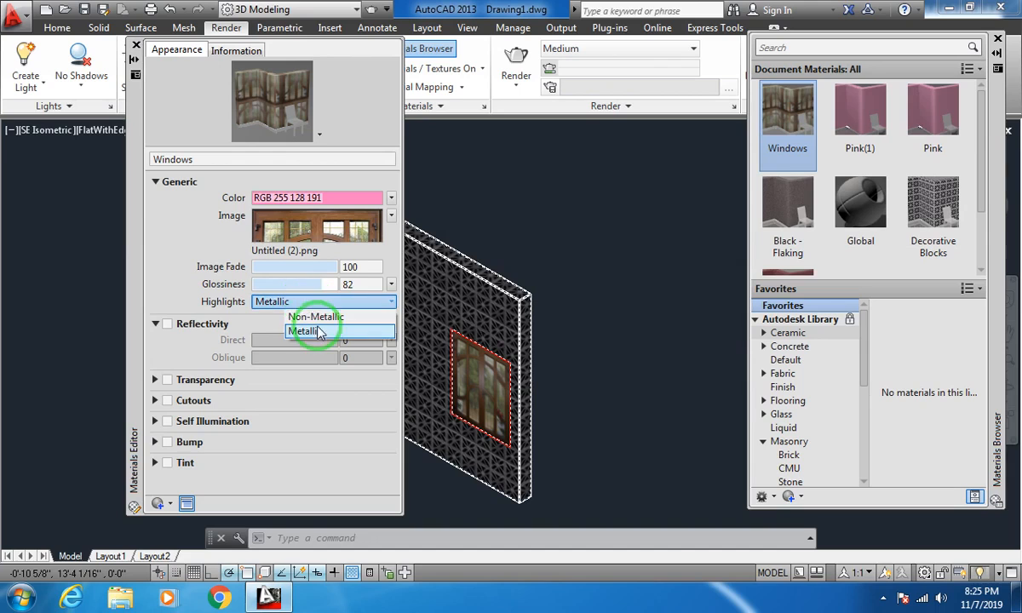
left_click(317, 330)
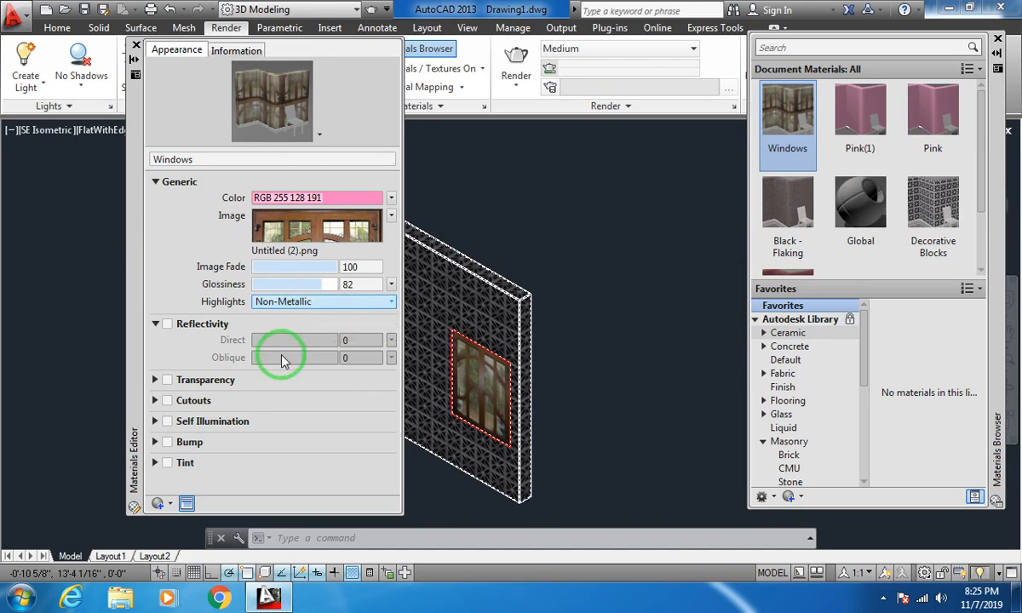
left_click(136, 47)
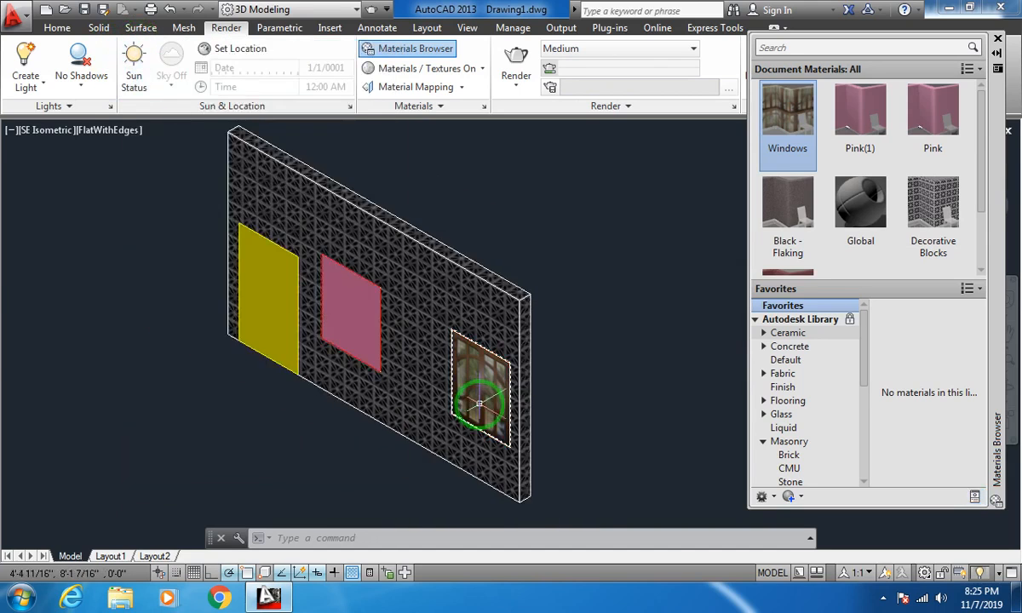
Assign the Windows material to the pink window block in the middle of the wall.
scroll(475, 407, "up", 5)
scroll(381, 296, "up", 3)
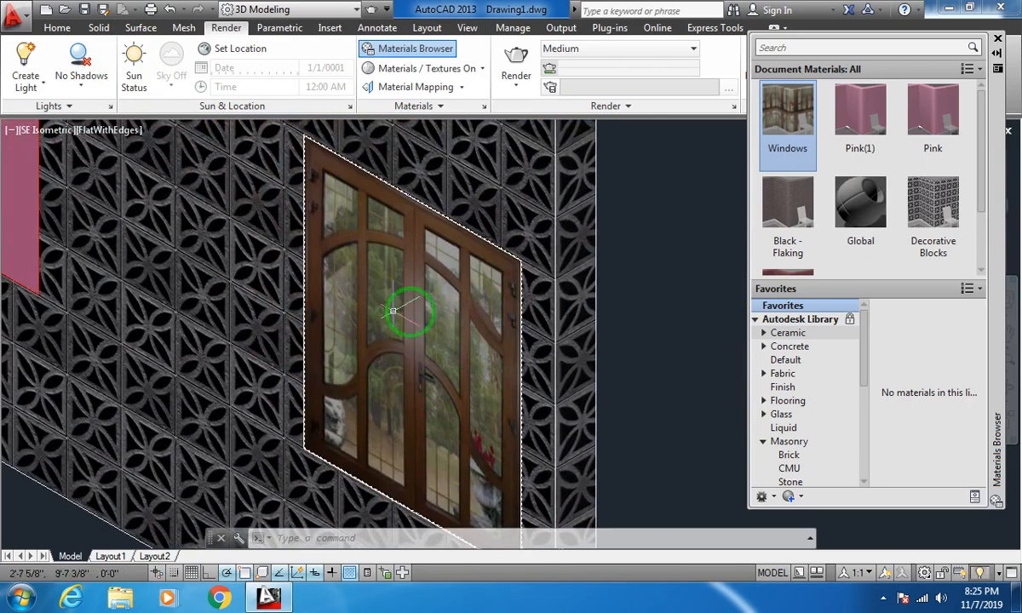
scroll(201, 300, "down", 5)
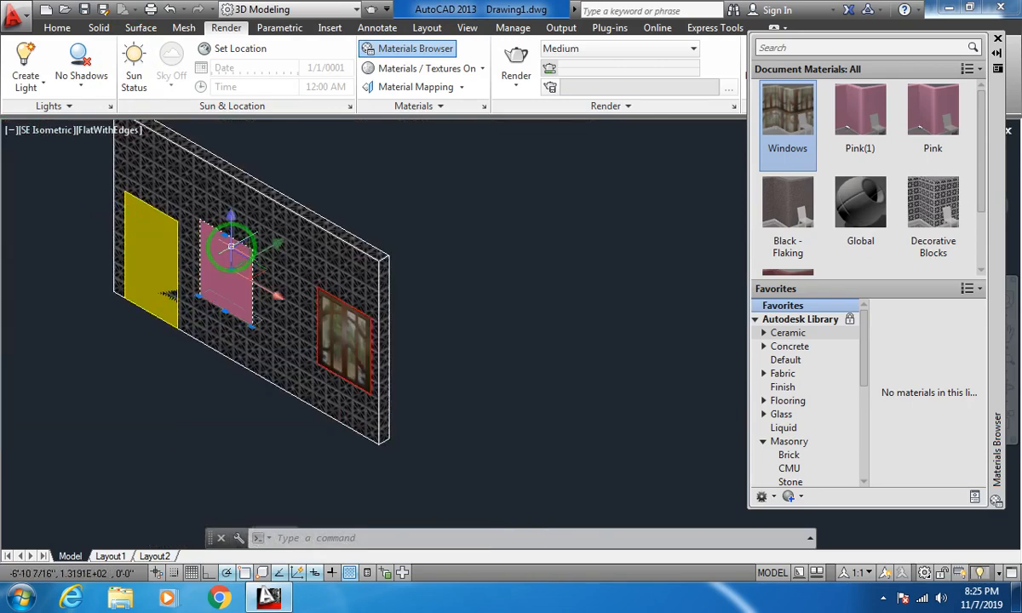
scroll(788, 221, "down", 2)
left_click(815, 154)
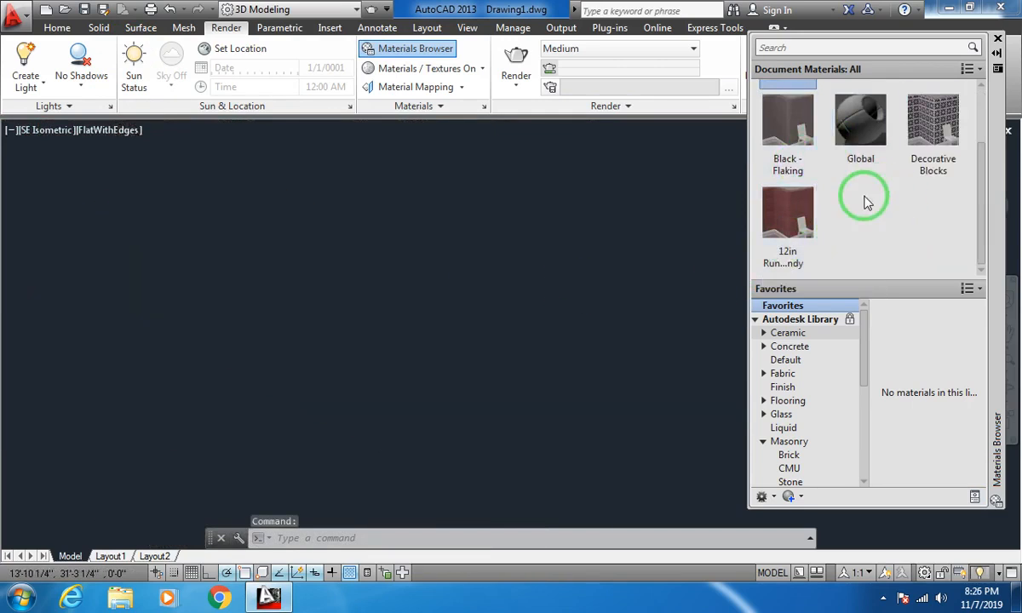
middle_click_drag(331, 235, 645, 347)
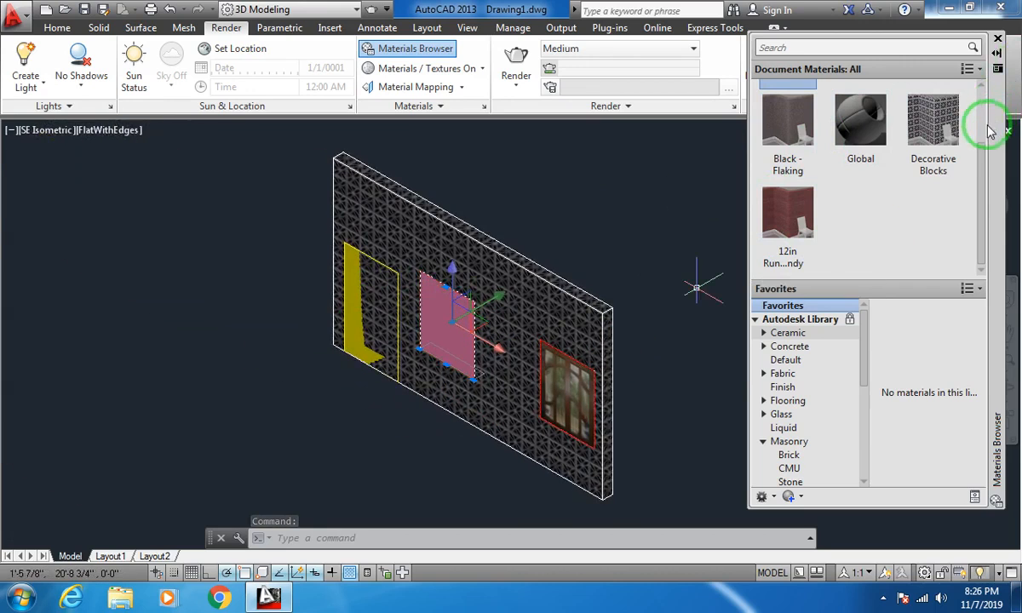
scroll(985, 123, "up", 2)
right_click(780, 106)
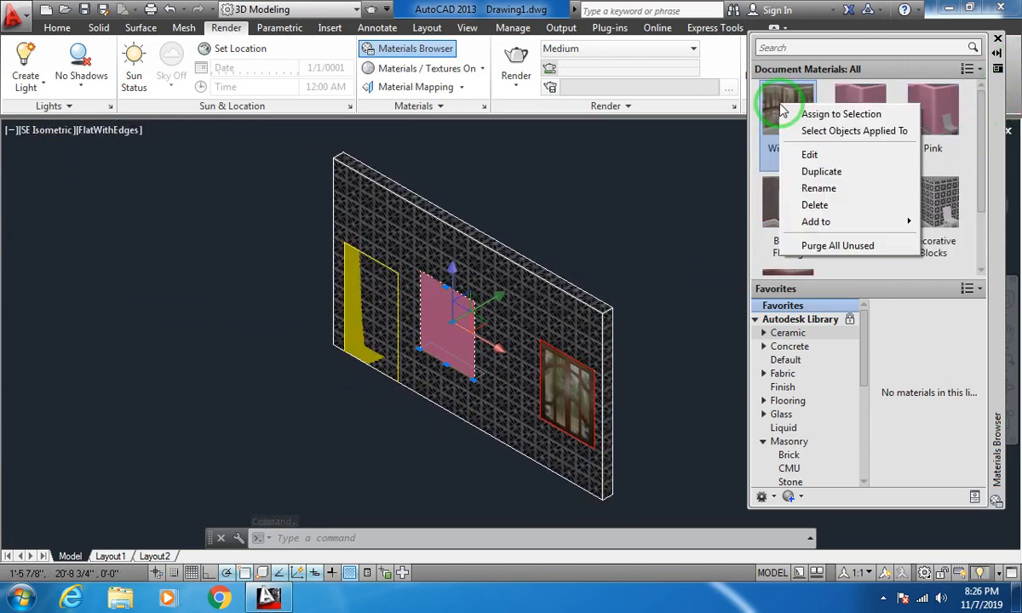
left_click(831, 115)
Examine the window picture on both window blocks up close.
scroll(507, 346, "up", 3)
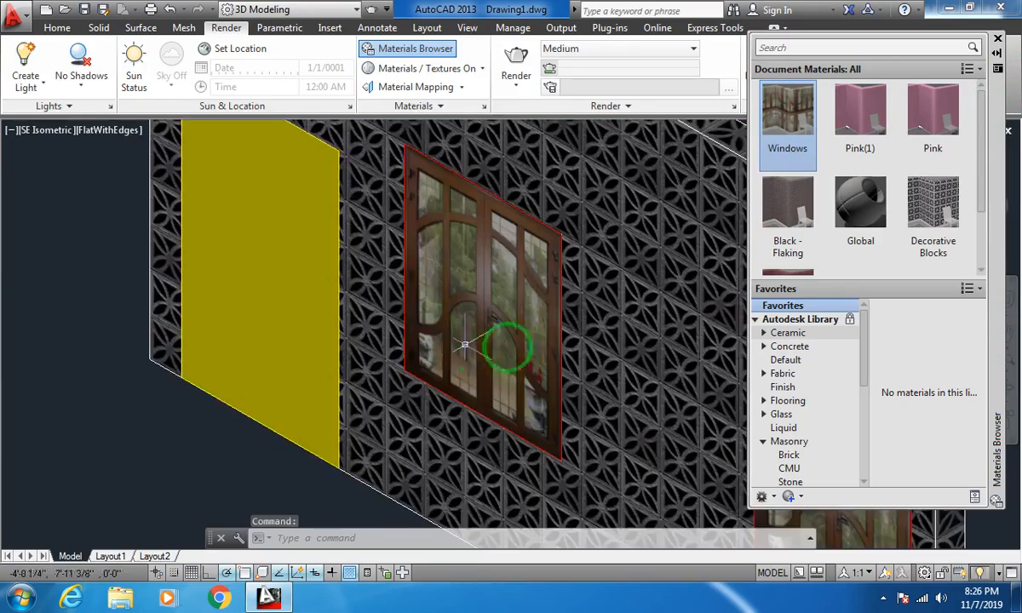
scroll(319, 246, "up", 4)
scroll(315, 234, "up", 2)
scroll(281, 247, "down", 2)
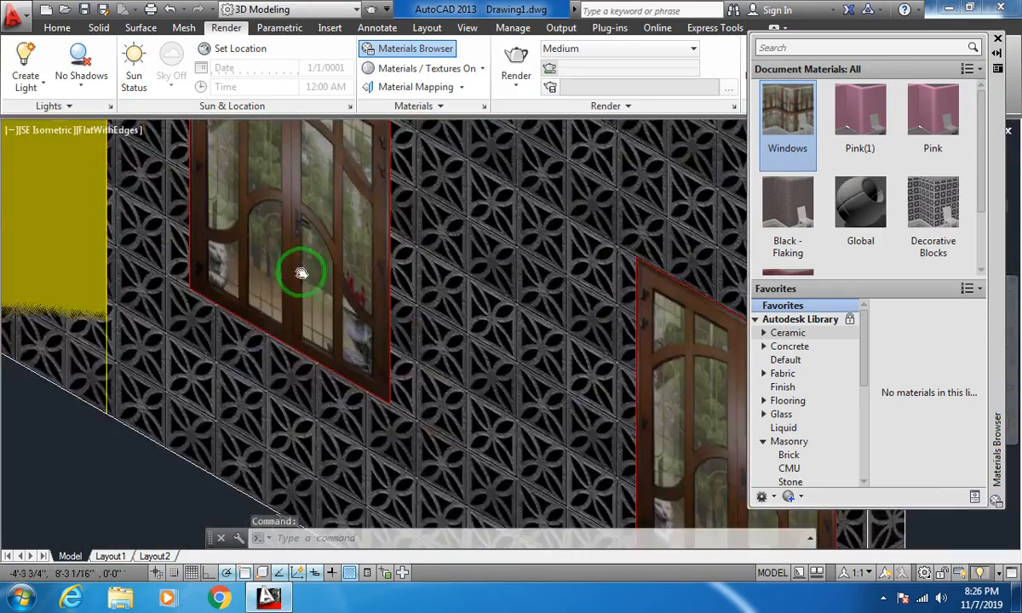
scroll(281, 255, "up", 3)
scroll(264, 230, "down", 2)
middle_click_drag(201, 245, 402, 239)
scroll(334, 195, "down", 1)
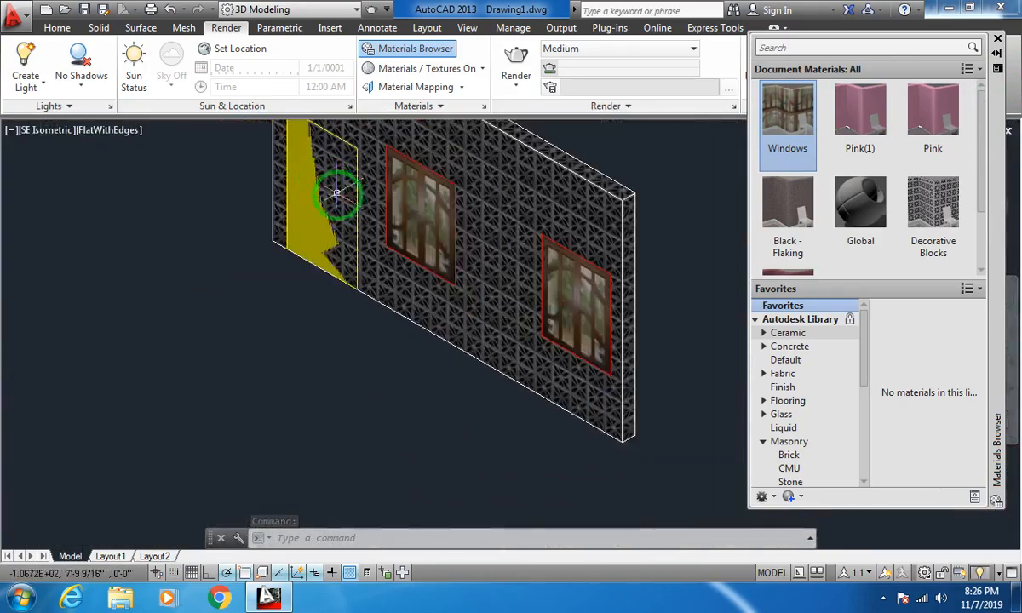
Assign the Pink(1) material to the yellow door block.
scroll(335, 192, "up", 1)
middle_click_drag(340, 233, 362, 301)
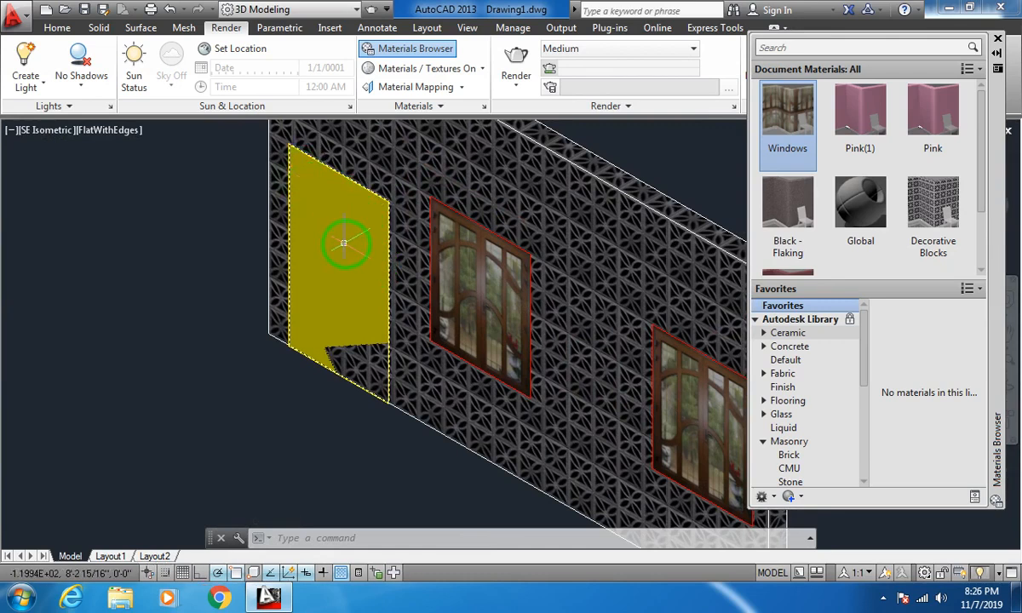
left_click(346, 243)
middle_click_drag(490, 269, 482, 247)
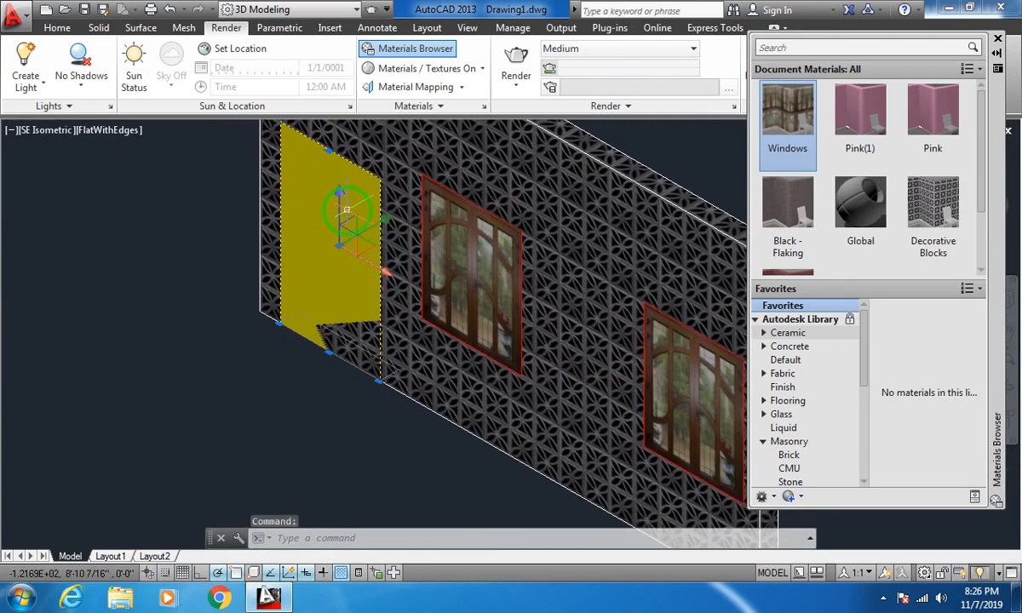
left_click(859, 111)
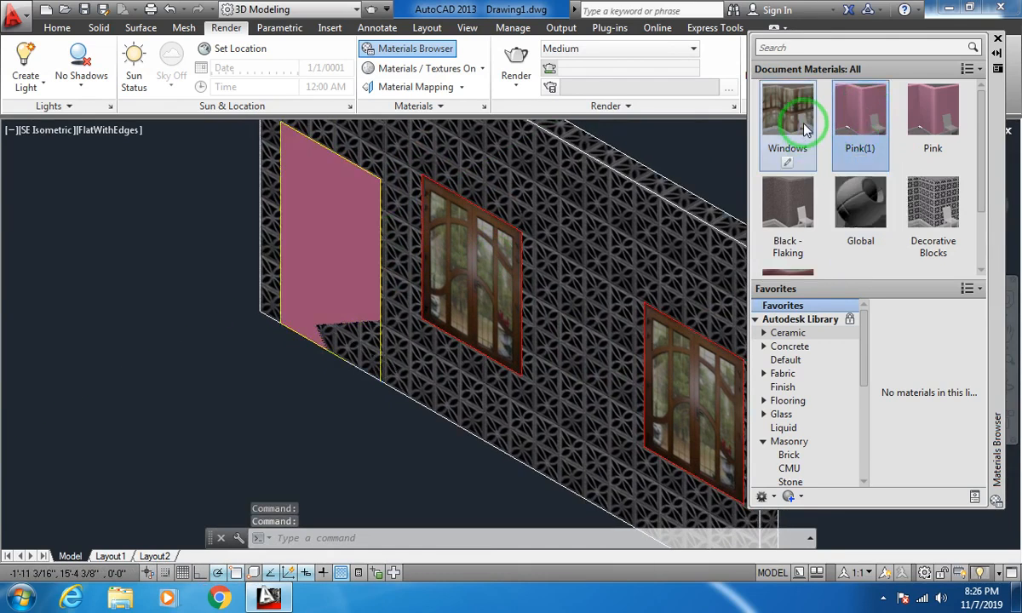
right_click(858, 111)
Duplicate the Windows material and name the copy Doors.
left_click(776, 111)
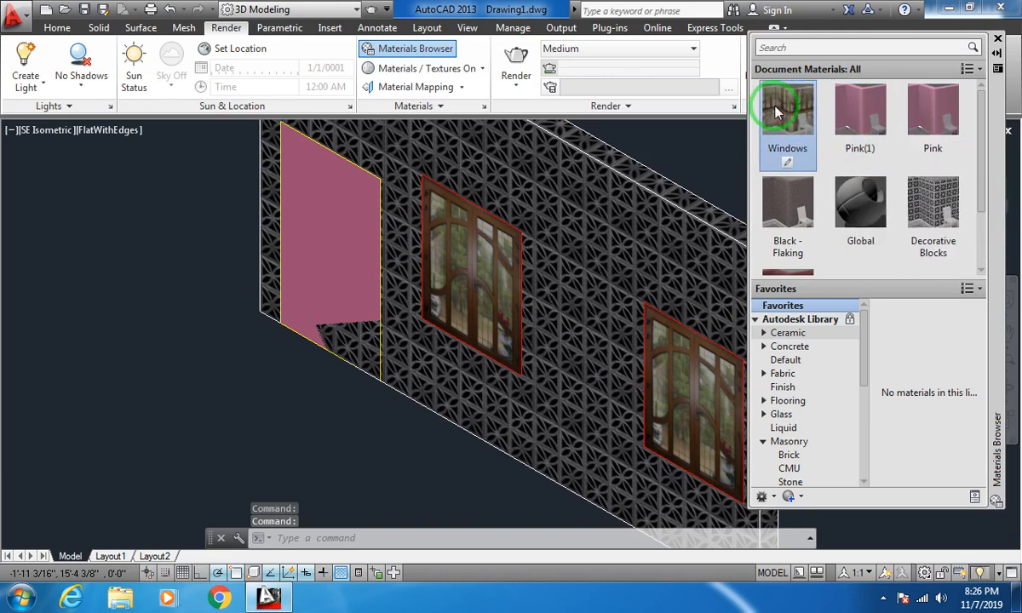
right_click(776, 111)
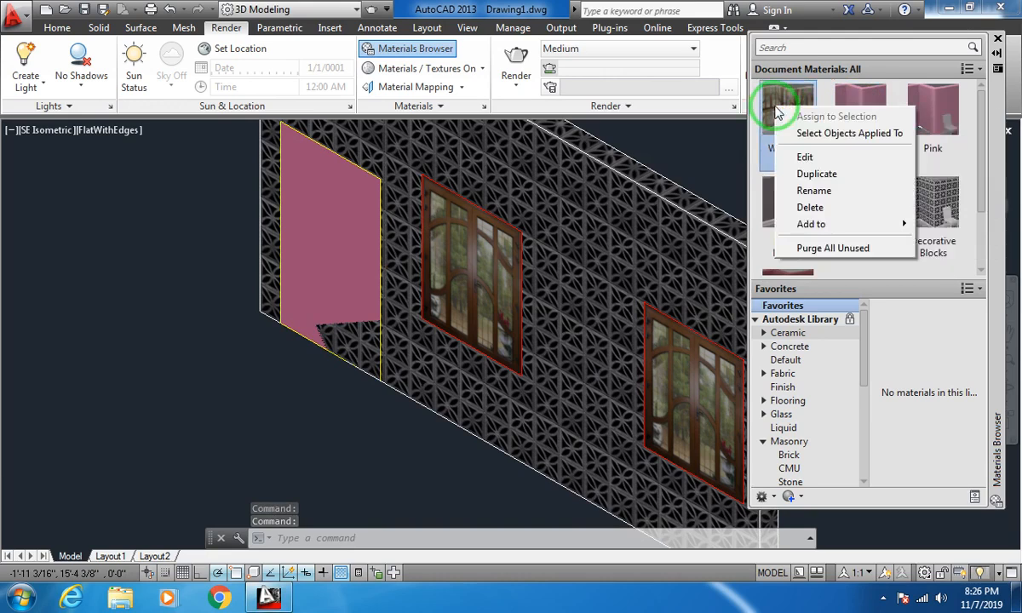
left_click(825, 173)
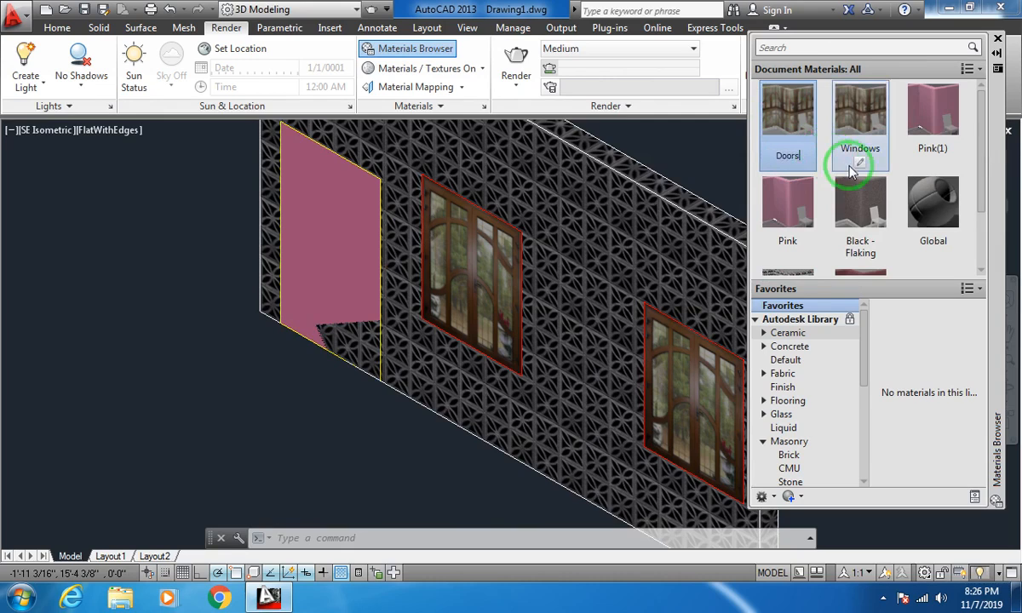
left_click(861, 149)
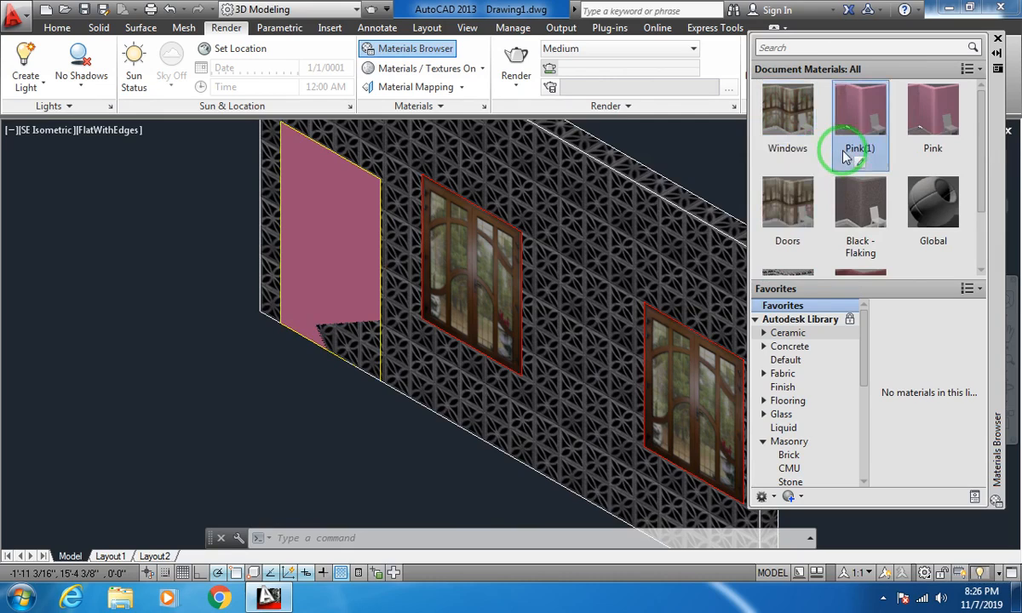
Replace the image of the Doors material with the picture jeremiahs_pictures_073.7163511 from the Metrials folder.
left_click(801, 220)
double_click(794, 214)
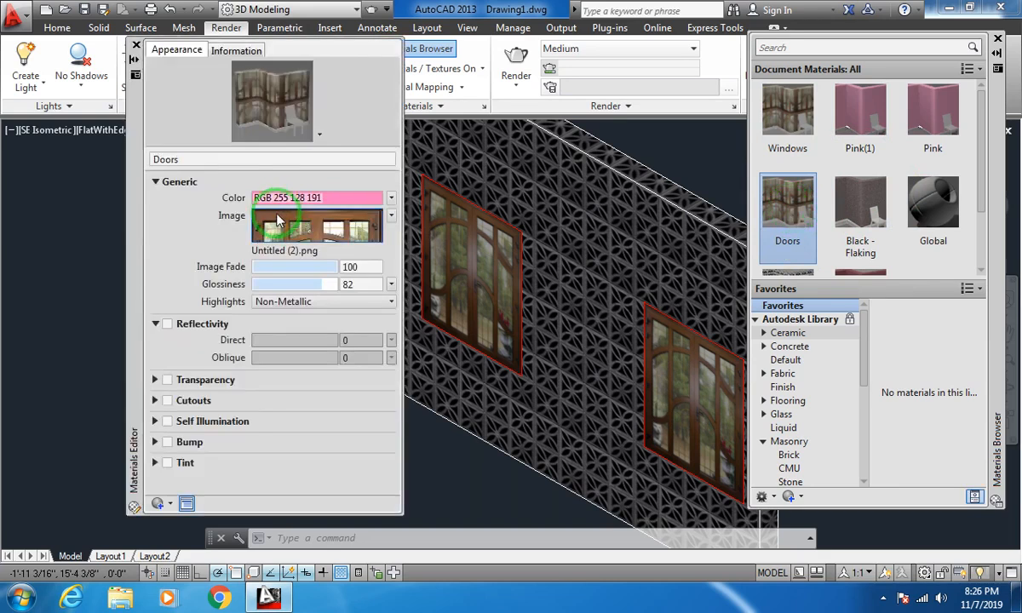
left_click(300, 232)
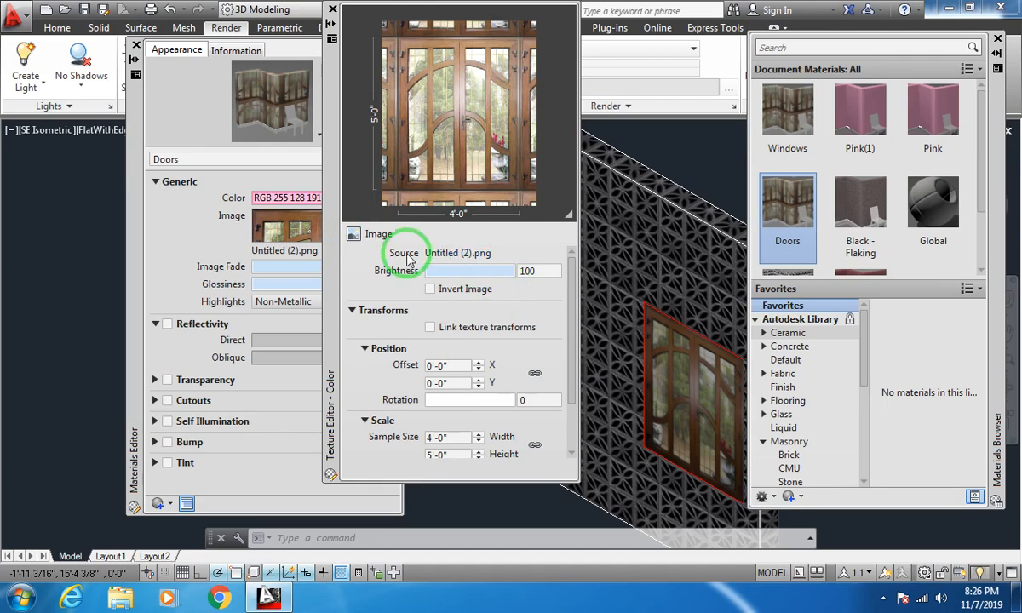
left_click(471, 256)
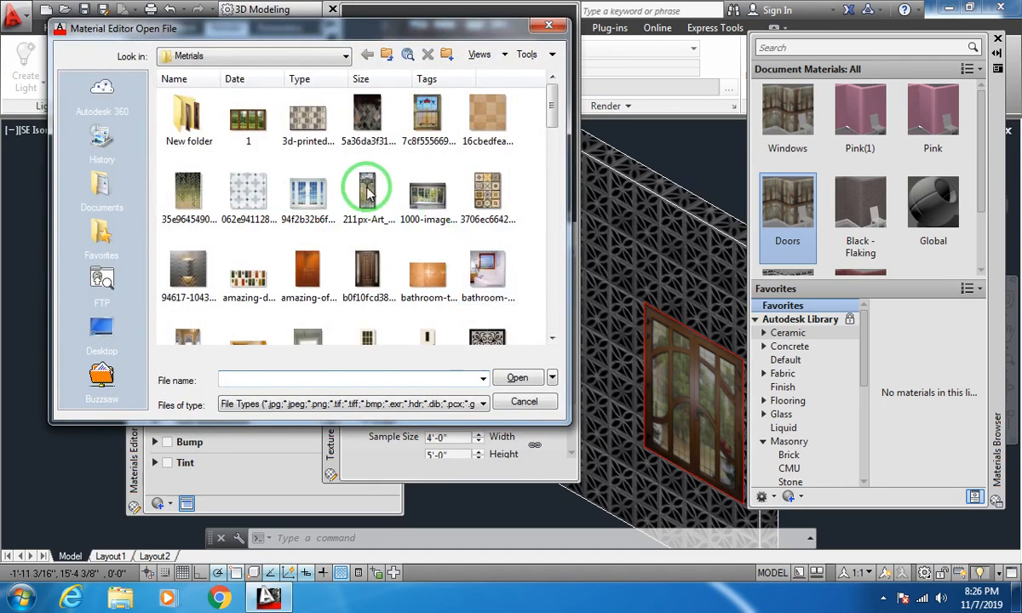
left_click(300, 271)
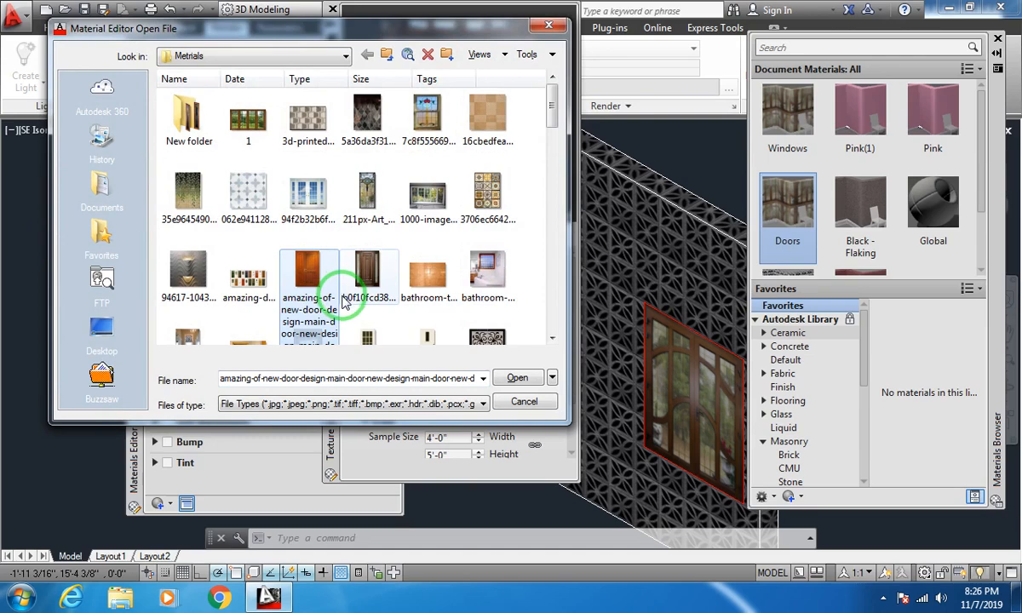
scroll(357, 294, "down", 10)
left_click(429, 187)
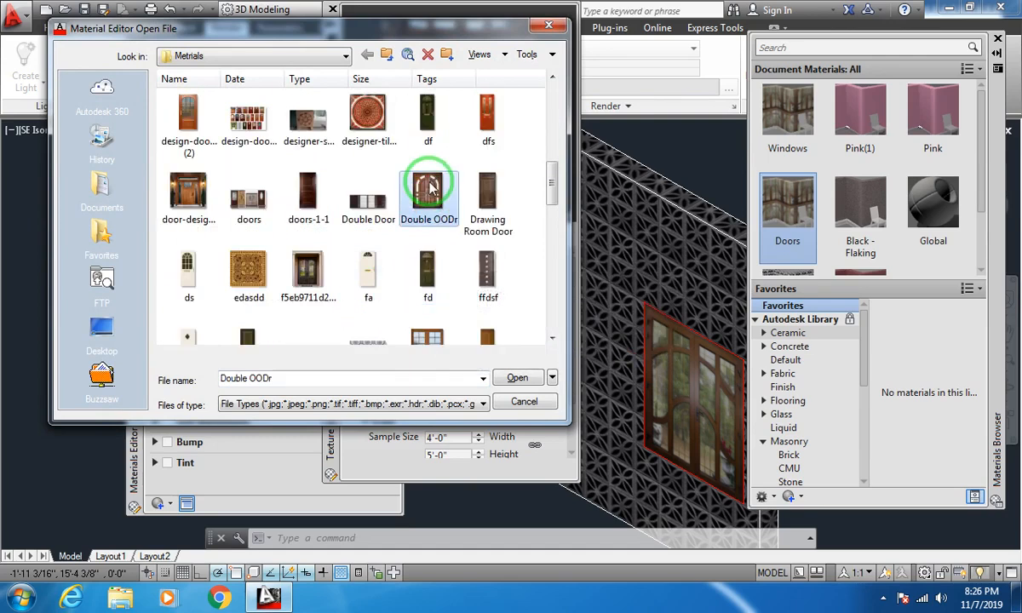
scroll(298, 271, "down", 5)
scroll(316, 271, "down", 5)
scroll(333, 281, "up", 5)
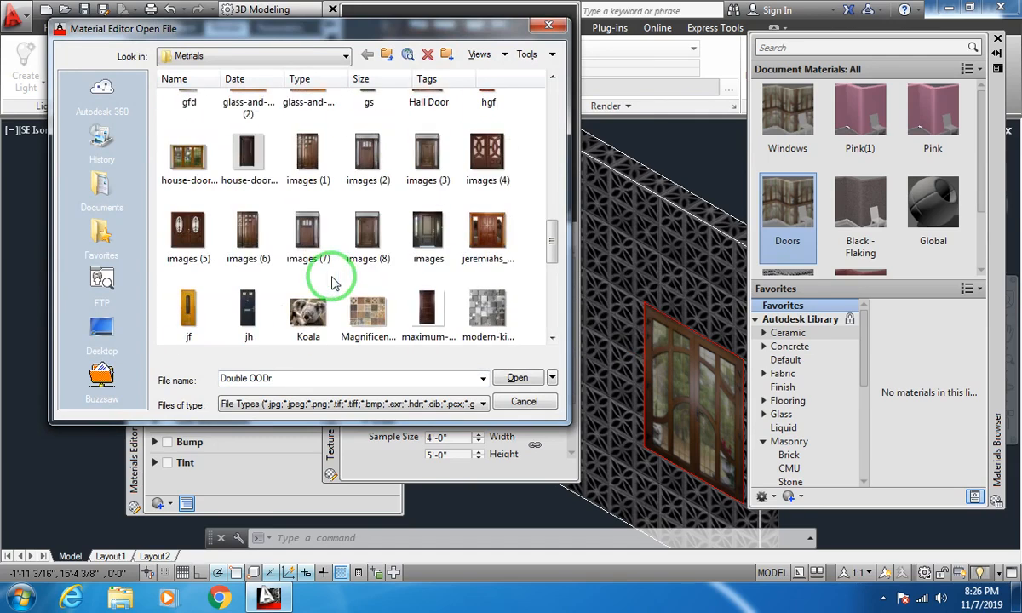
left_click(491, 230)
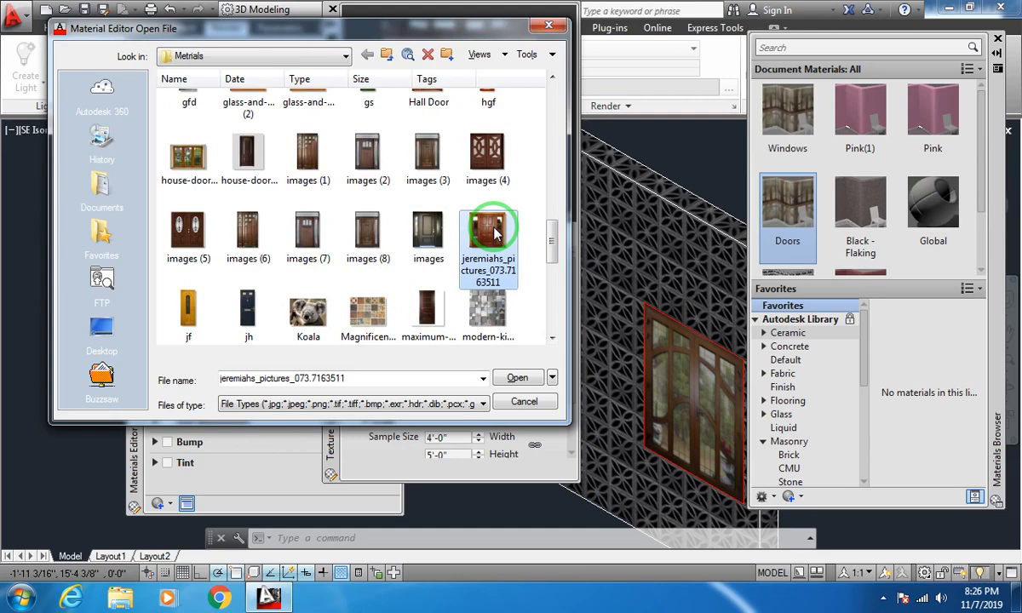
left_click(519, 378)
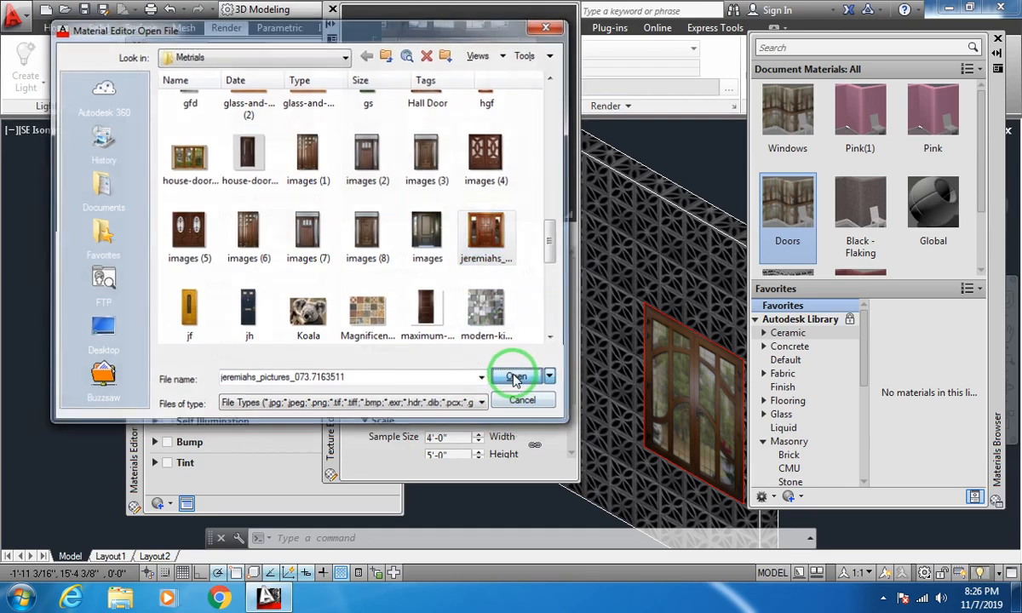
left_click(333, 12)
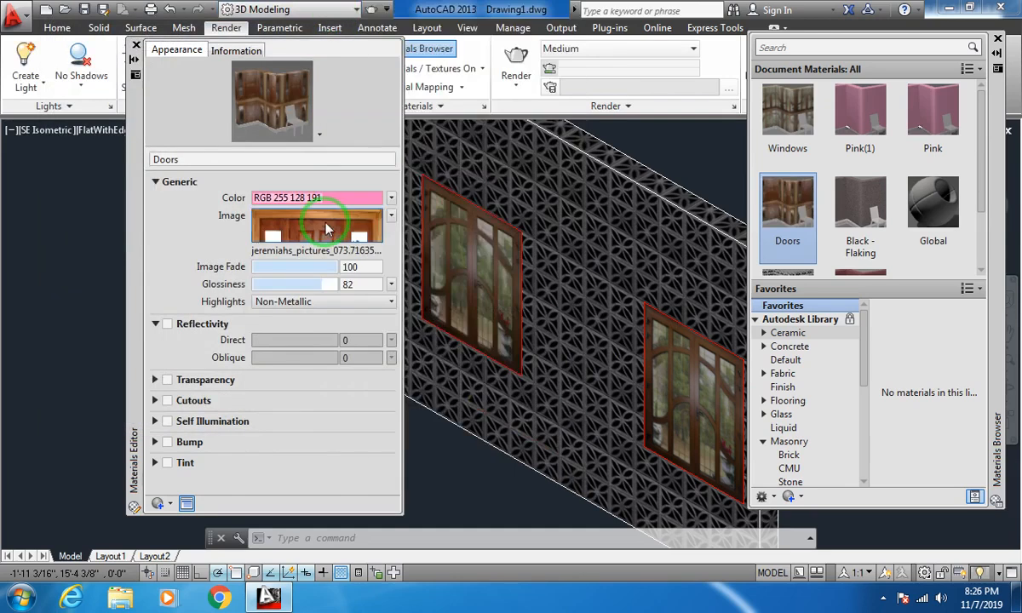
Review the Doors material's door picture and its image fade setting.
left_click(322, 241)
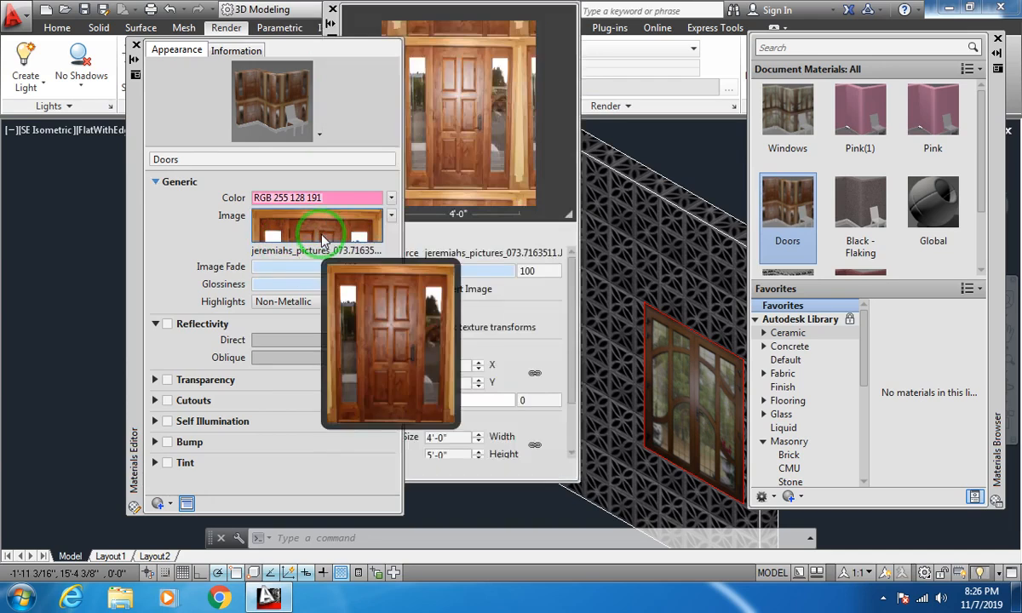
left_click(333, 9)
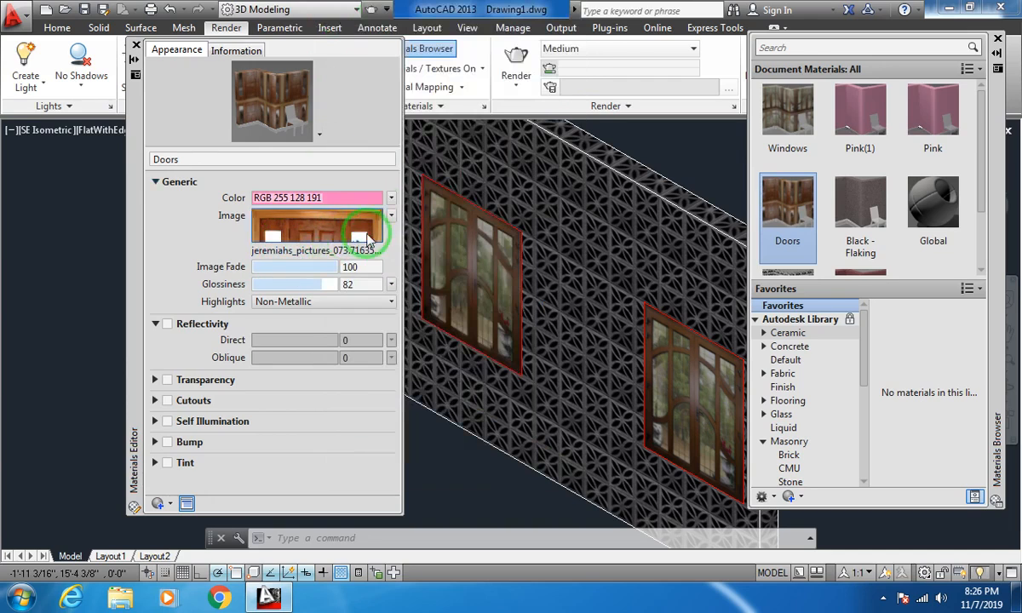
left_click_drag(337, 266, 365, 271)
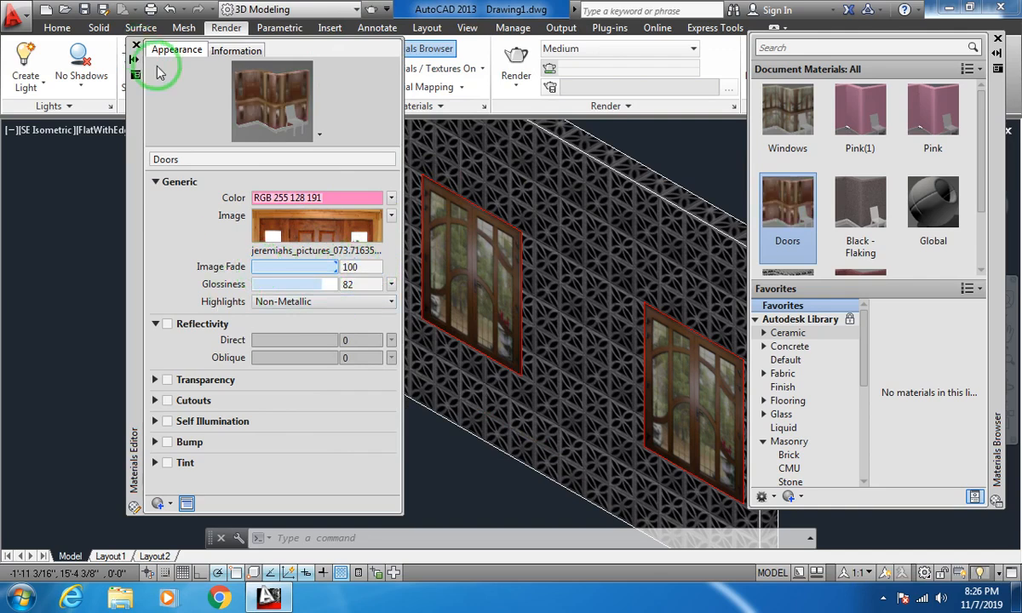
left_click(136, 45)
Assign the Doors material to the yellow door block in the wall.
left_click(329, 214)
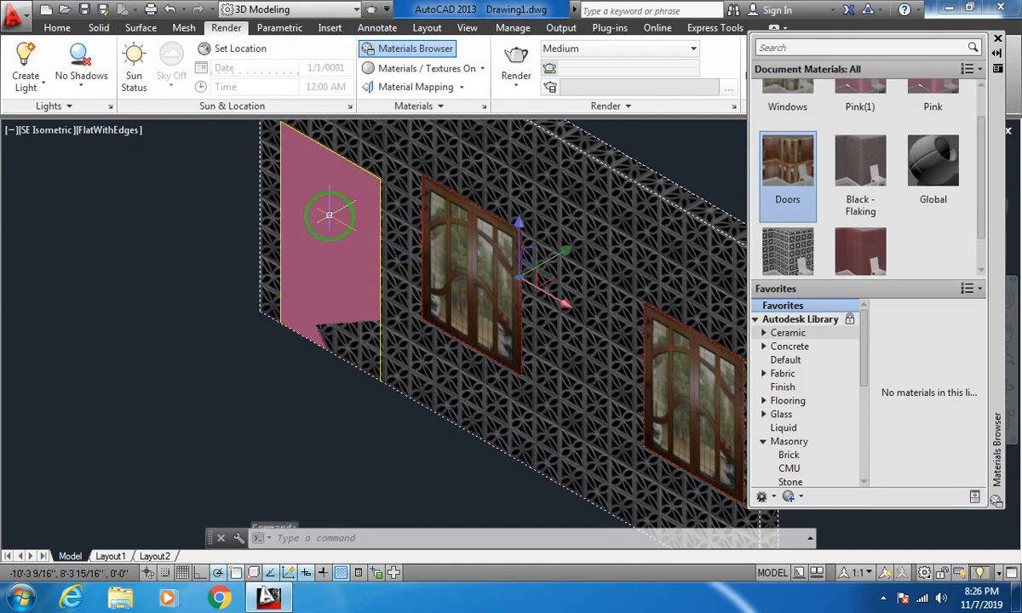
key("Escape")
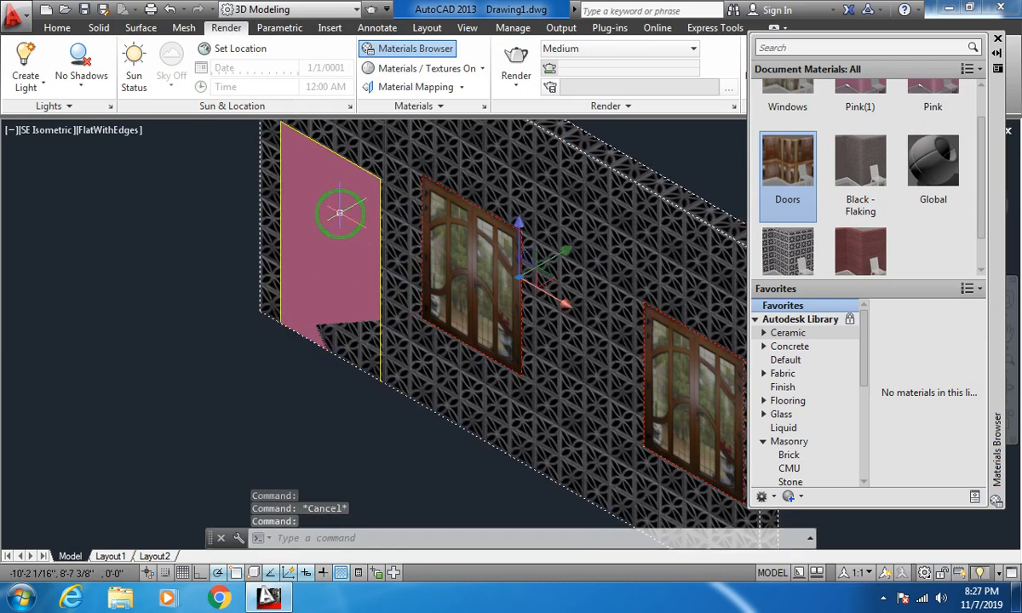
middle_click_drag(380, 309, 380, 319)
scroll(359, 244, "down", 3)
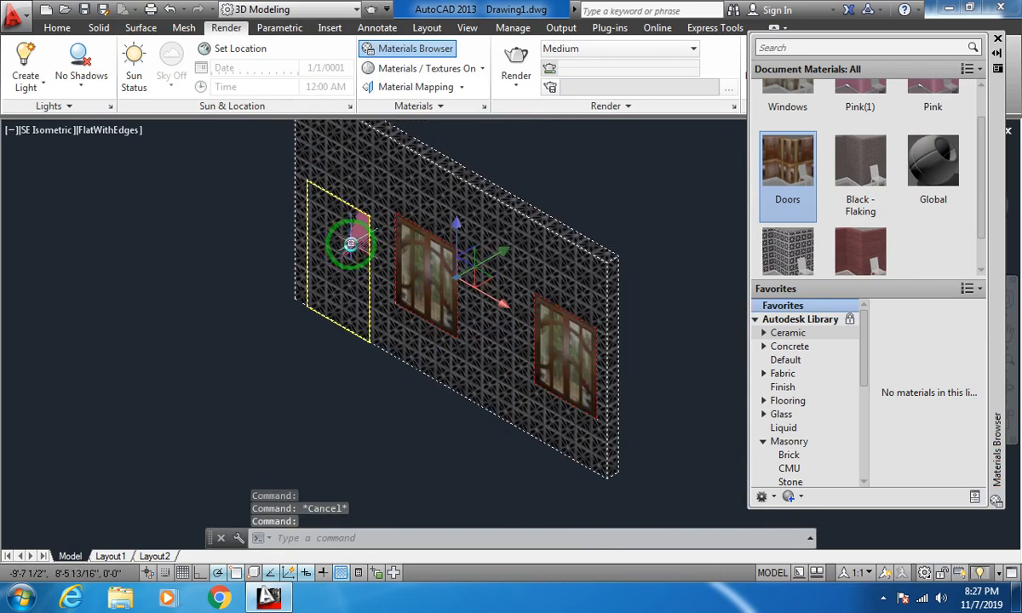
key("Escape")
left_click(367, 215)
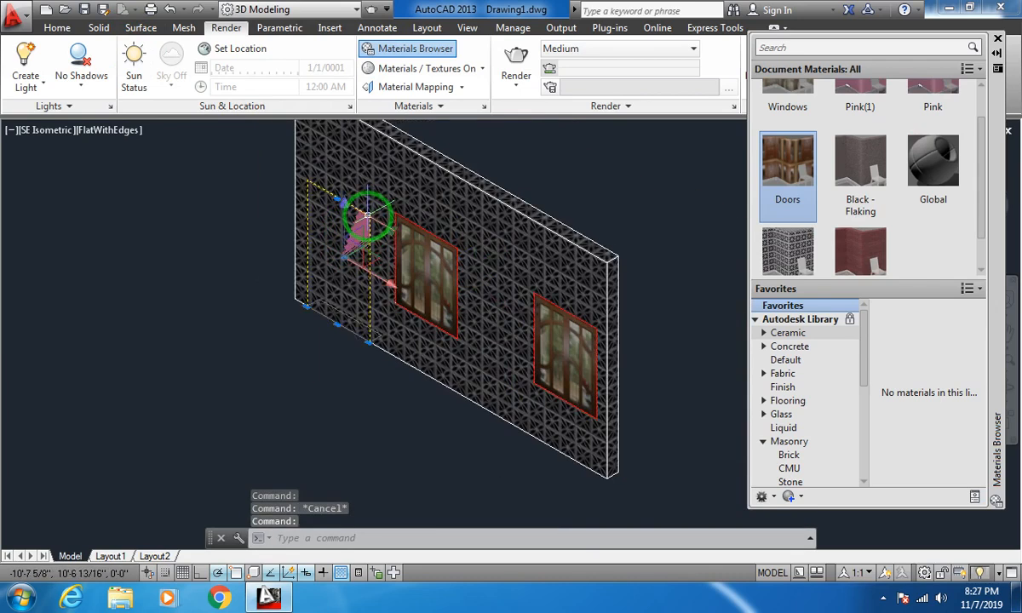
scroll(825, 210, "up", 1)
right_click(799, 206)
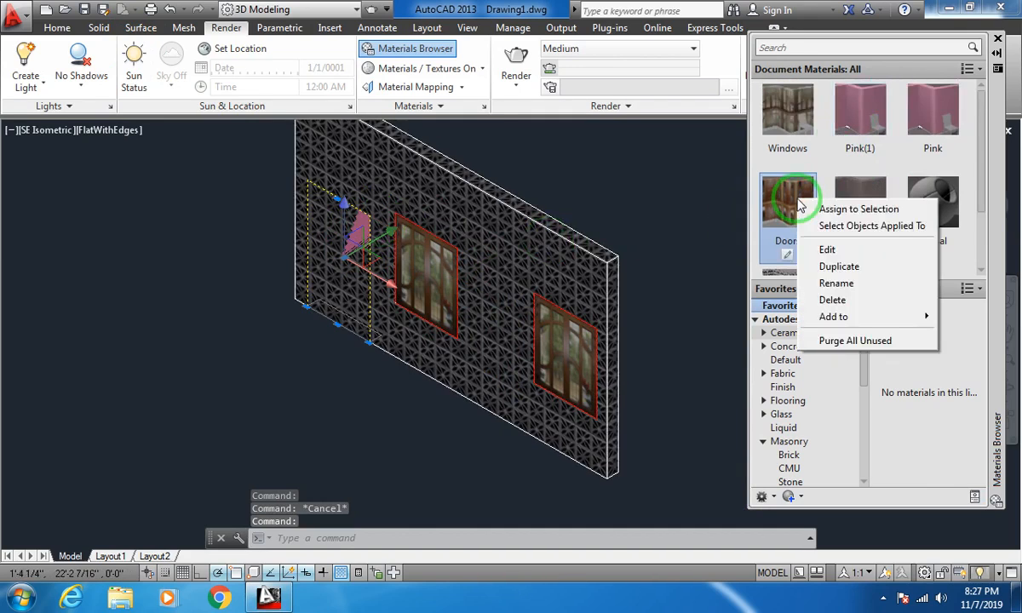
left_click(839, 208)
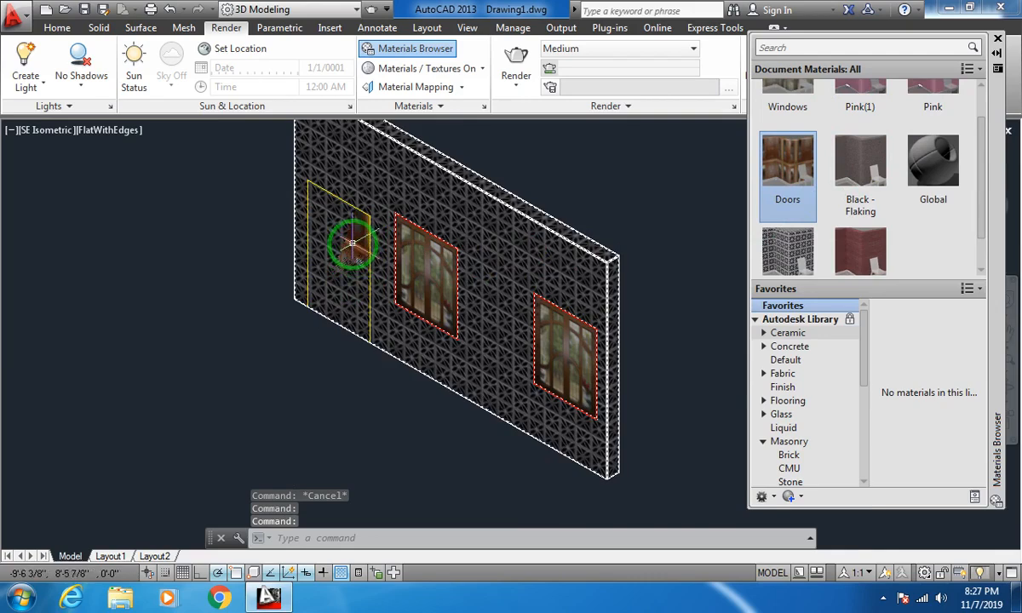
Set the sample height of the Doors material's image to 7' so the picture fits the door block.
scroll(352, 243, "up", 3)
scroll(352, 244, "down", 5)
scroll(352, 244, "up", 5)
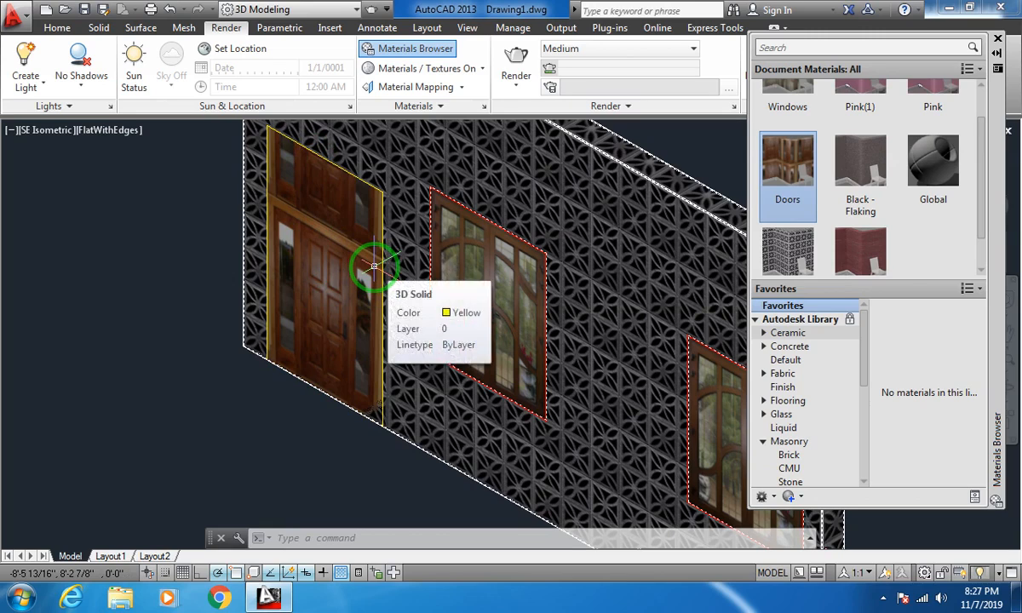
scroll(771, 181, "down", 1)
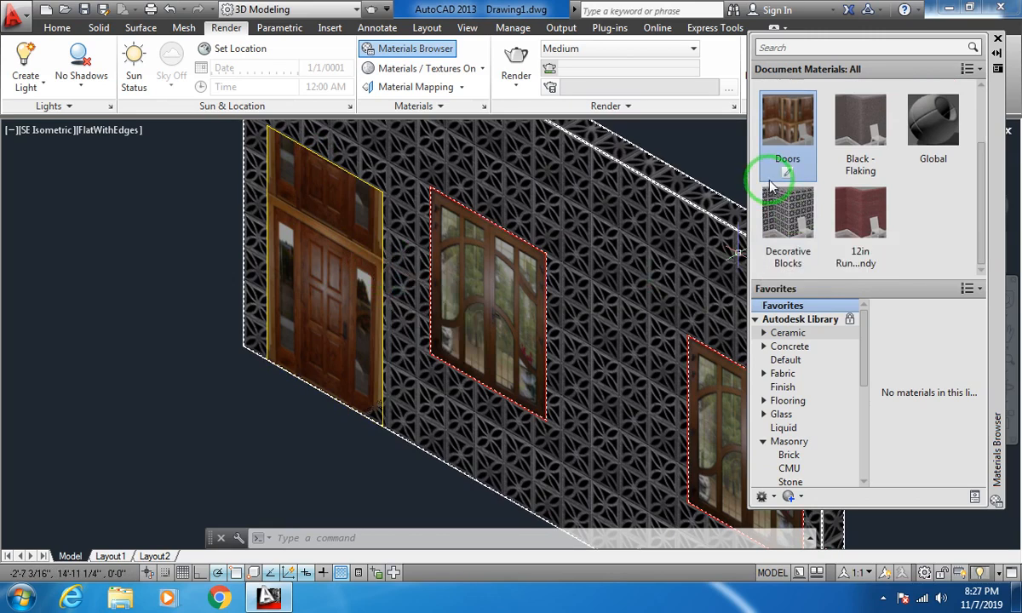
double_click(788, 126)
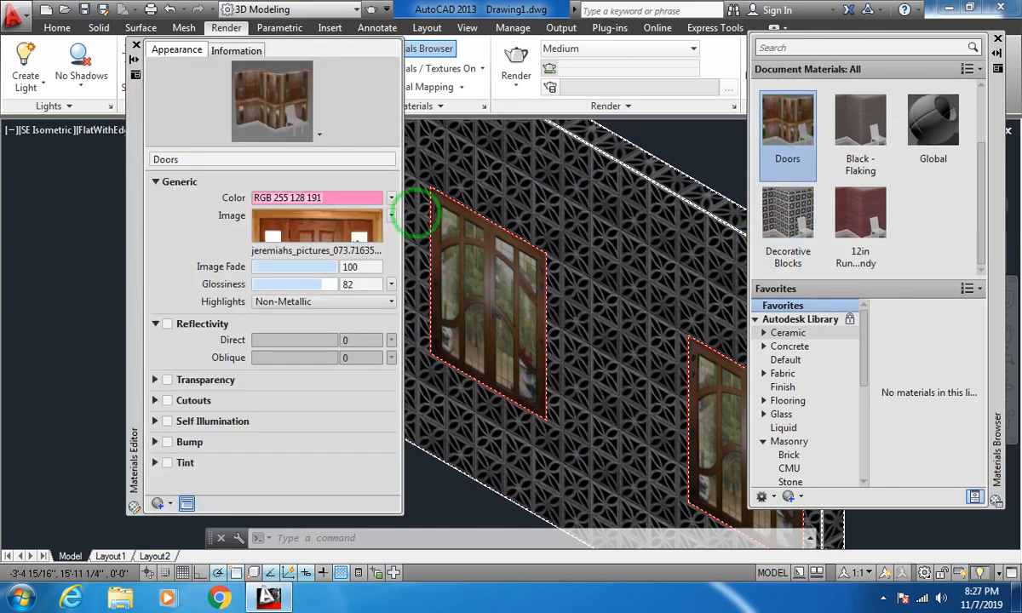
left_click(332, 226)
double_click(437, 437)
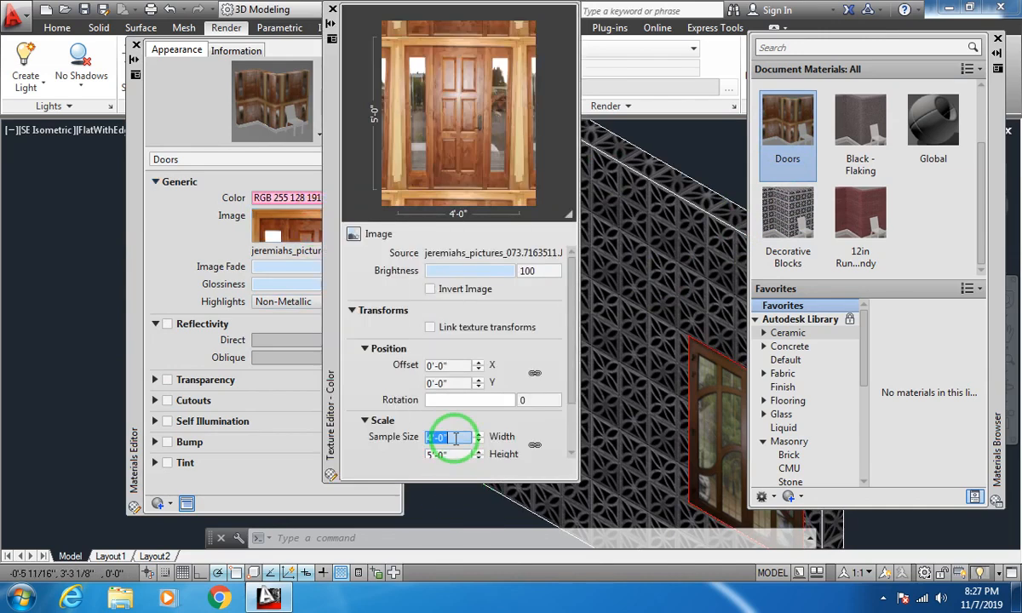
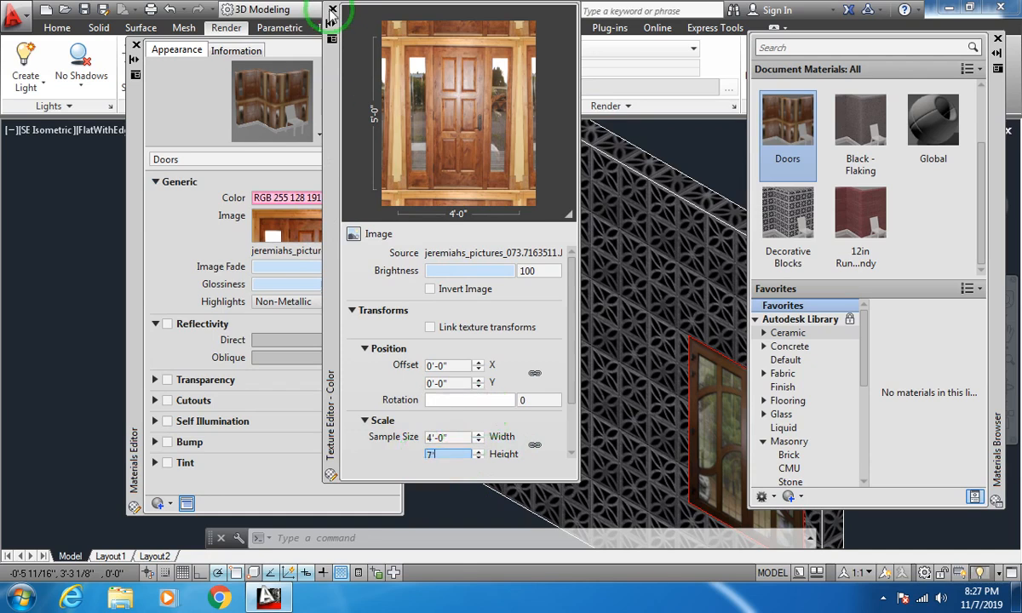
left_click(332, 12)
left_click(136, 45)
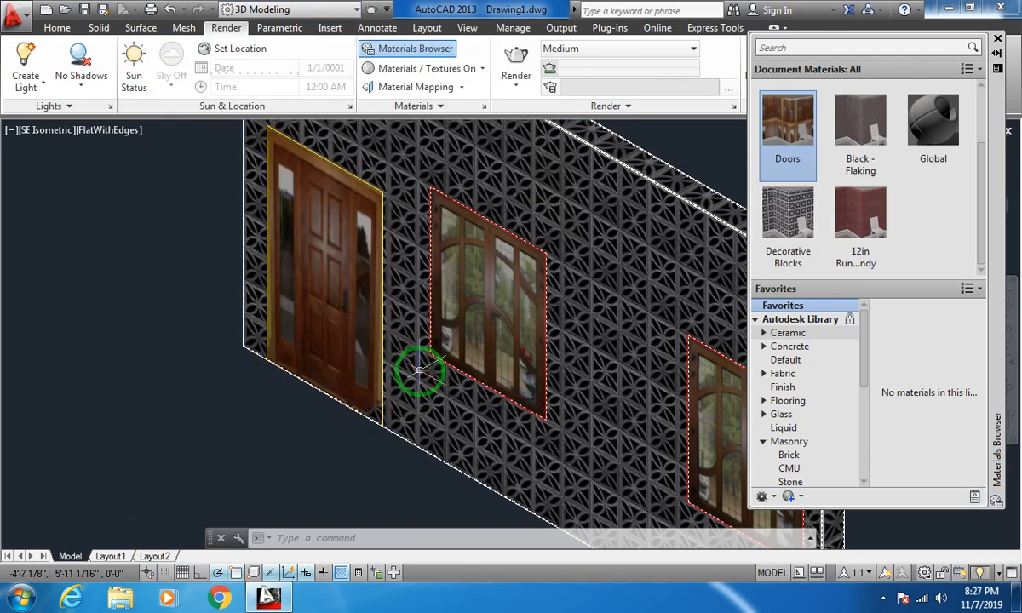
Examine the door picture, the window picture and the decorative wall blocks up close.
scroll(337, 316, "up", 3)
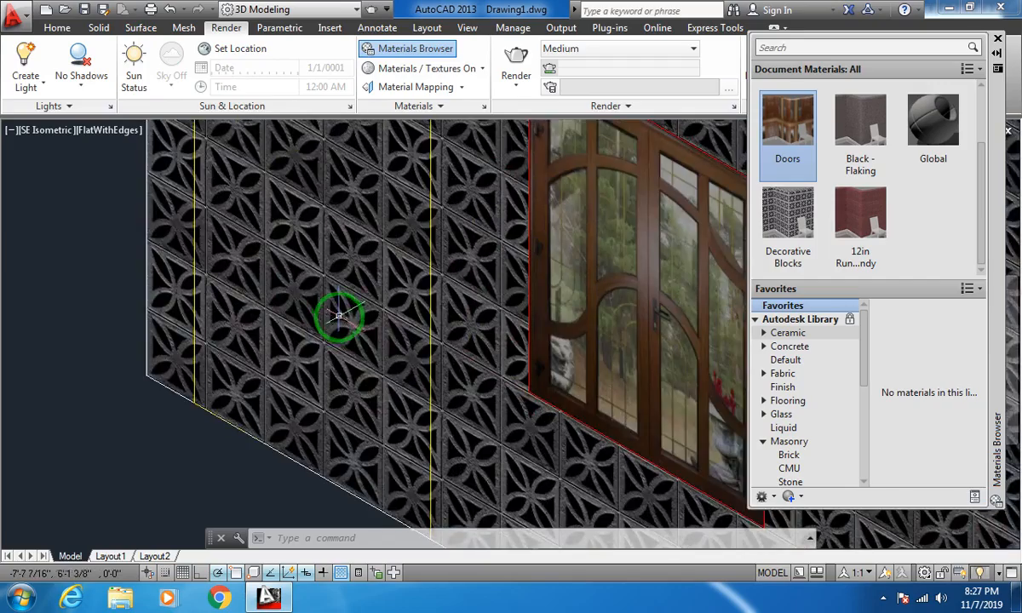
scroll(341, 311, "down", 5)
scroll(342, 332, "up", 1)
scroll(340, 297, "down", 1)
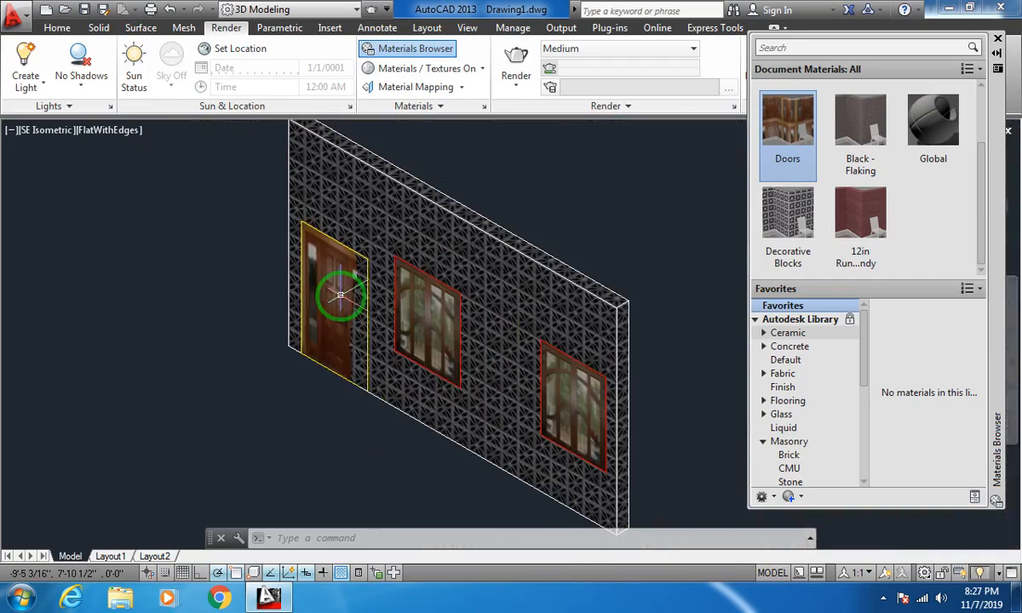
scroll(340, 321, "up", 3)
scroll(342, 319, "down", 4)
scroll(352, 322, "up", 5)
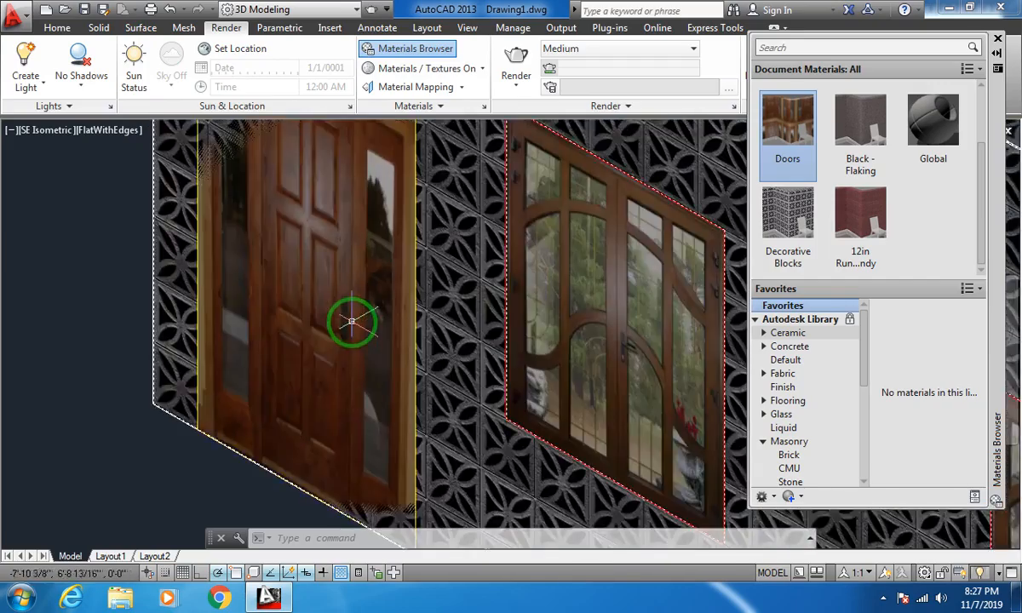
scroll(350, 298, "down", 4)
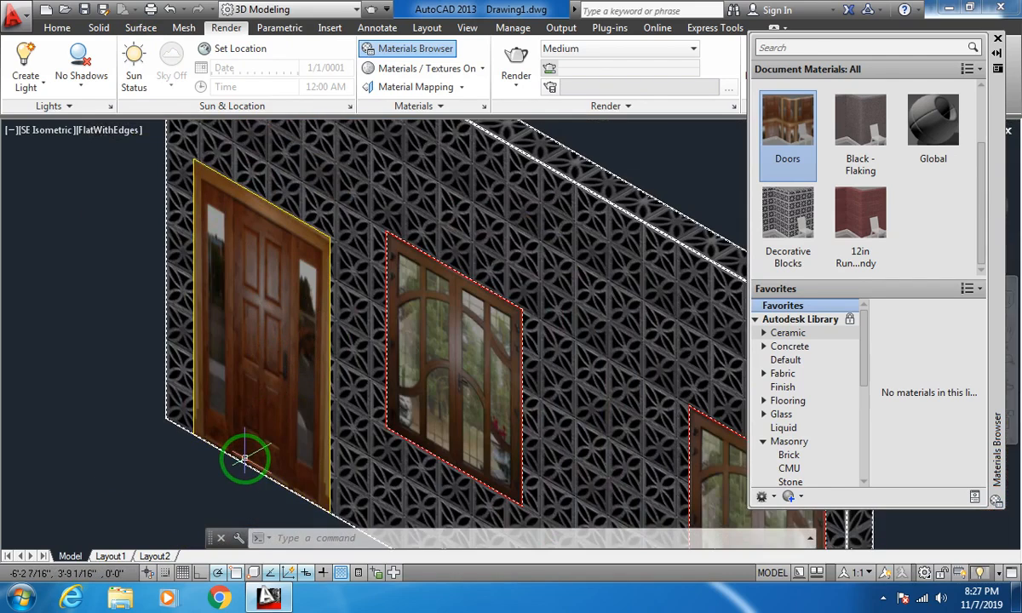
mouse_move(244, 459)
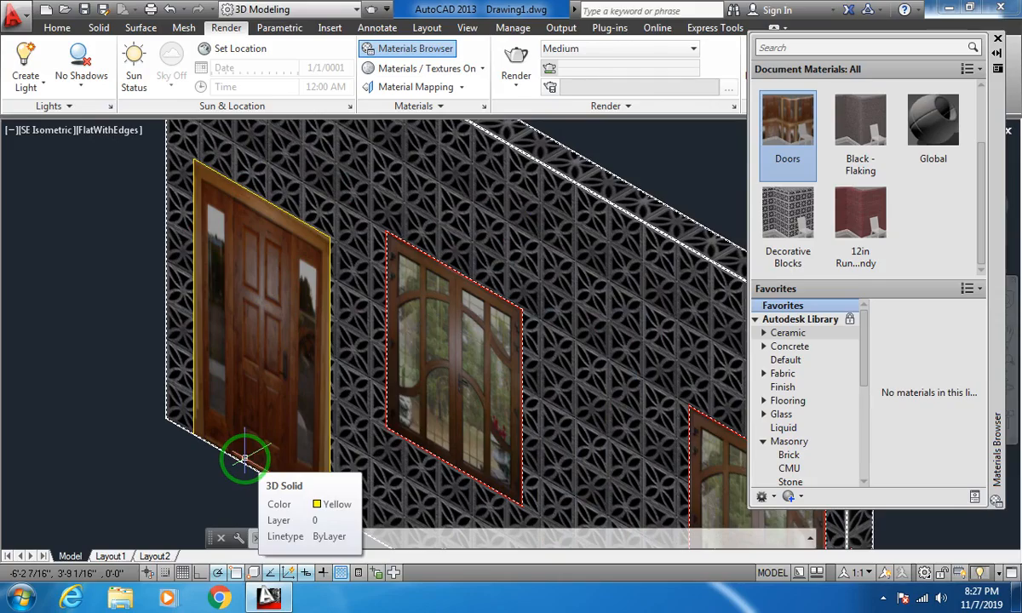
middle_click_drag(456, 344, 357, 309)
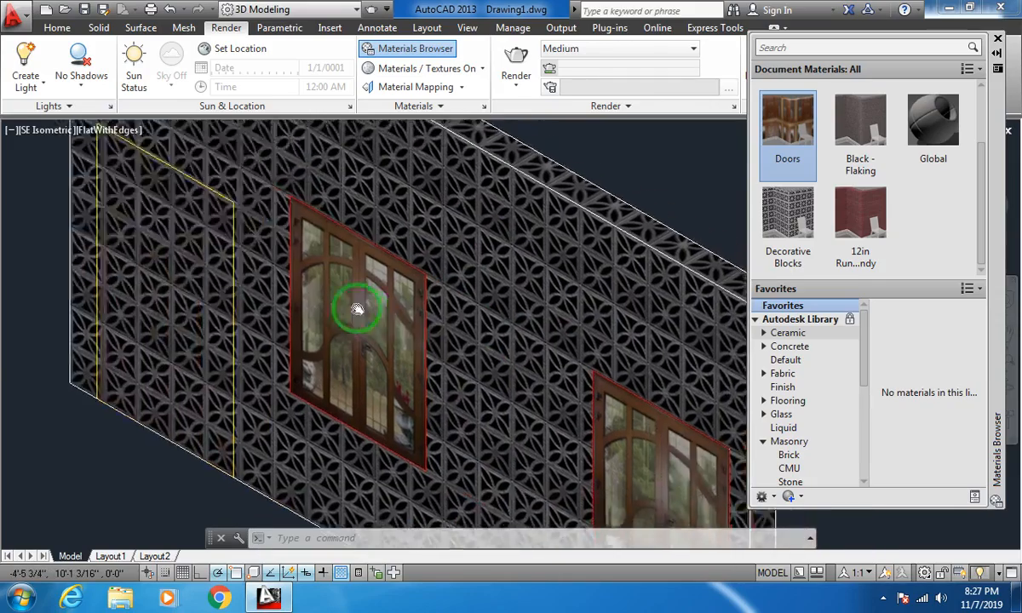
scroll(331, 296, "up", 3)
scroll(335, 296, "down", 5)
scroll(333, 303, "up", 8)
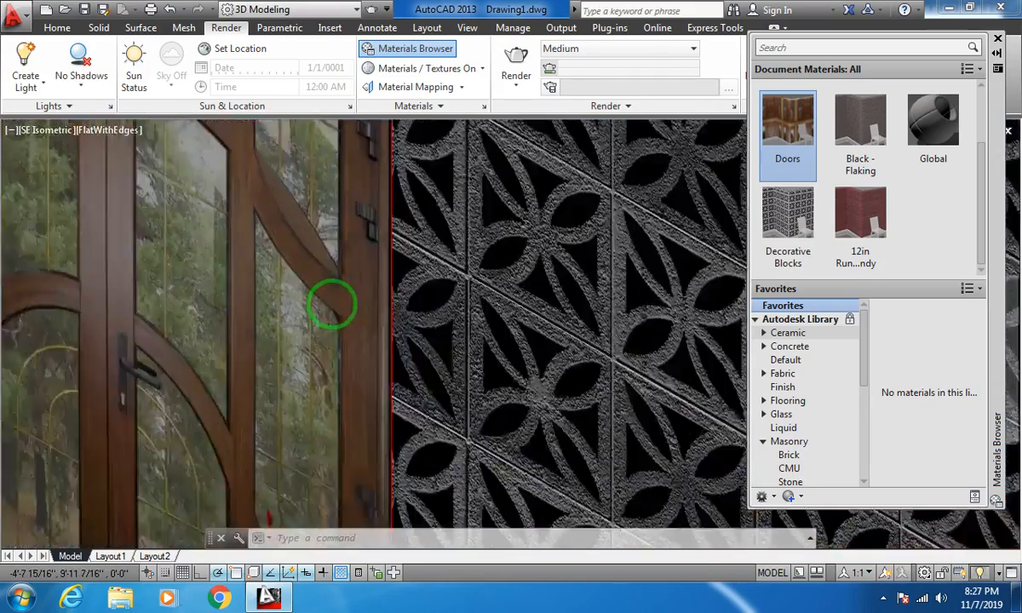
scroll(332, 303, "down", 8)
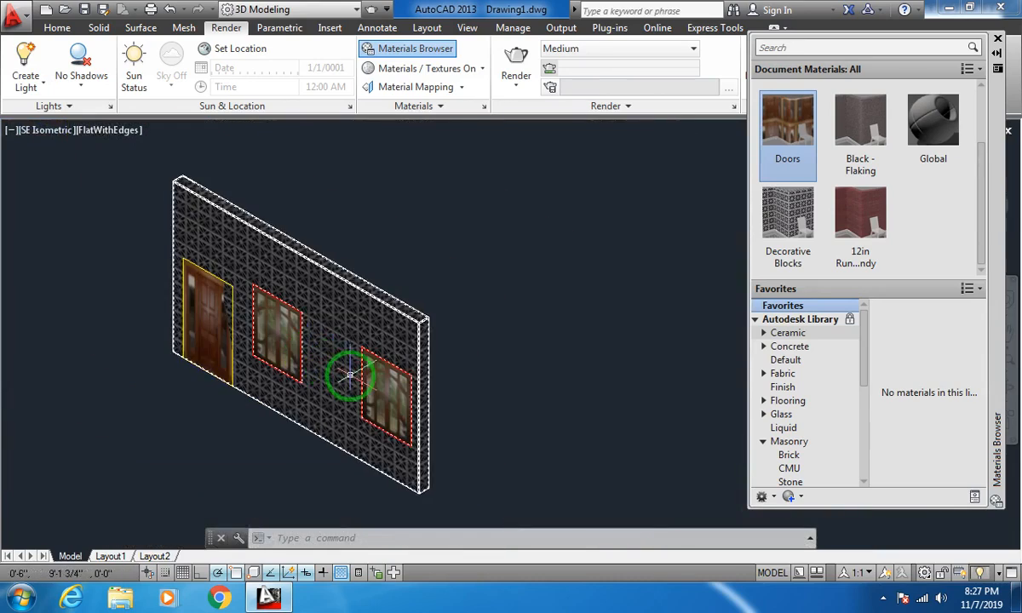
View the wall nearly from the front and examine how the door and windows look on it.
mouse_move(356, 375)
middle_mouse_down("shift")
mouse_move(387, 365)
mouse_move(418, 337)
mouse_move(326, 384)
mouse_move(351, 368)
mouse_move(258, 402)
mouse_move(315, 395)
middle_mouse_up("shift")
scroll(252, 384, "up", 4)
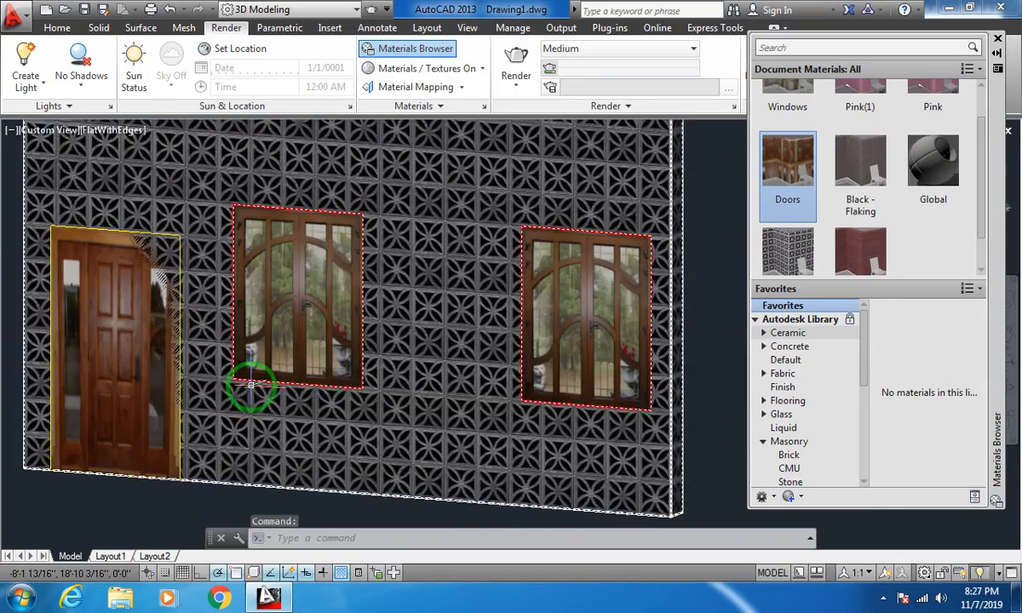
scroll(252, 385, "down", 1)
scroll(252, 383, "up", 3)
scroll(252, 385, "down", 3)
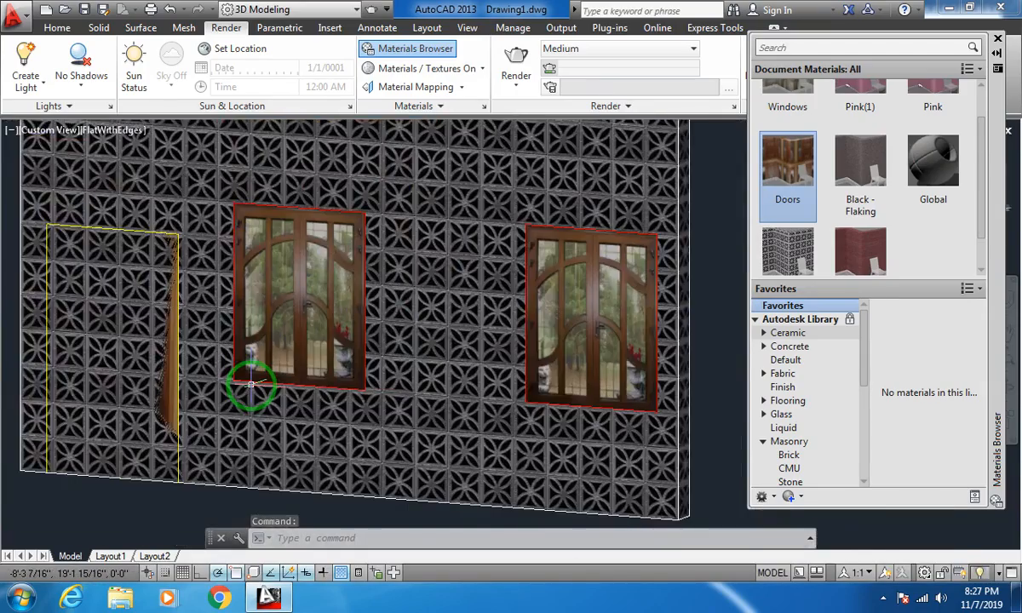
scroll(252, 385, "up", 2)
scroll(251, 385, "down", 2)
middle_click_drag(251, 385, 312, 342)
scroll(312, 343, "up", 3)
scroll(312, 345, "down", 2)
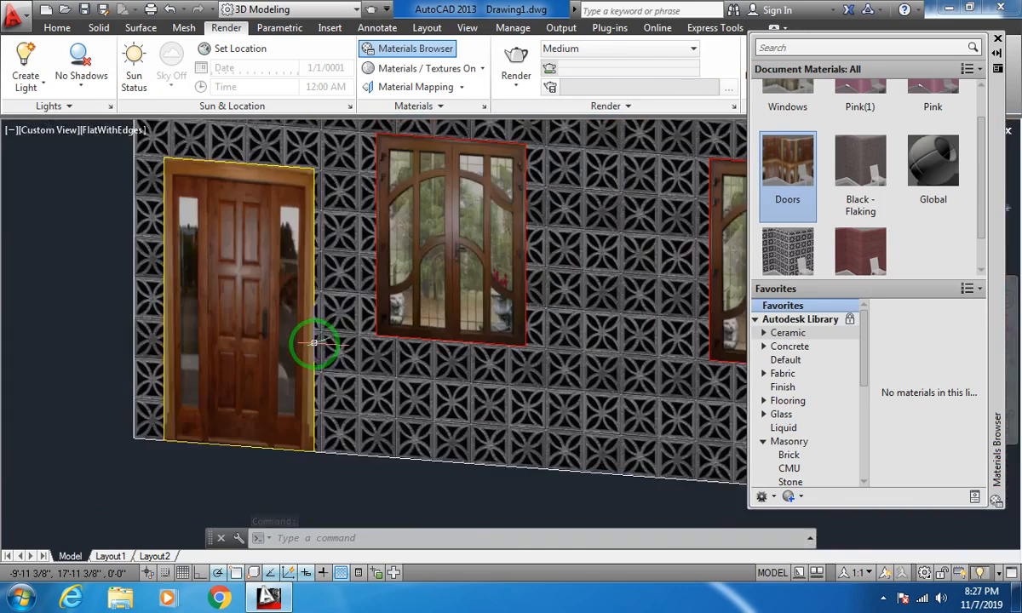
Assign the Black - Flaking document material to the wall in place of the decorative blocks.
middle_click_drag(500, 362, 354, 365)
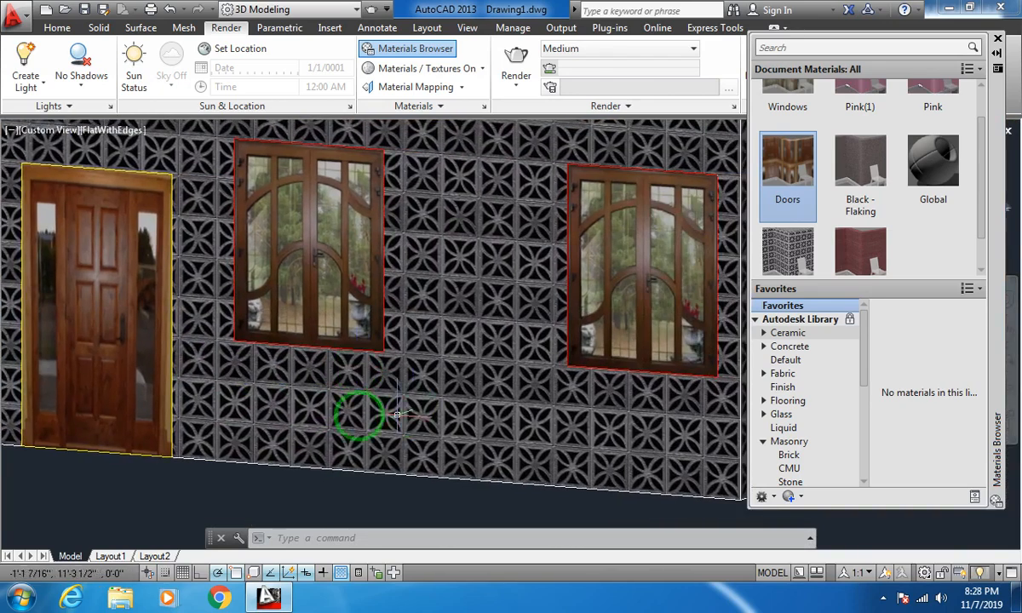
left_click(496, 319)
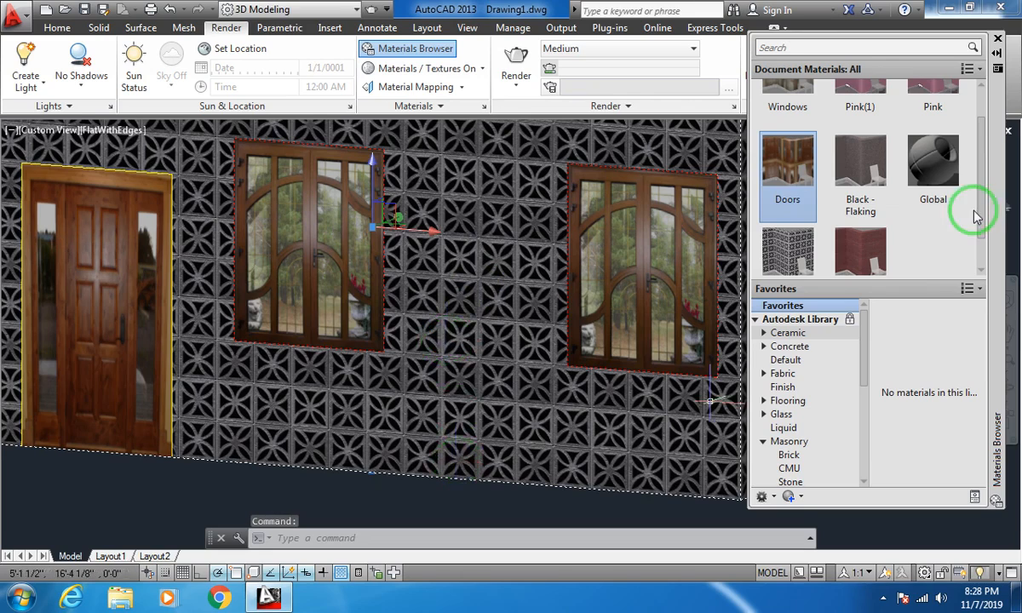
scroll(976, 215, "down", 1)
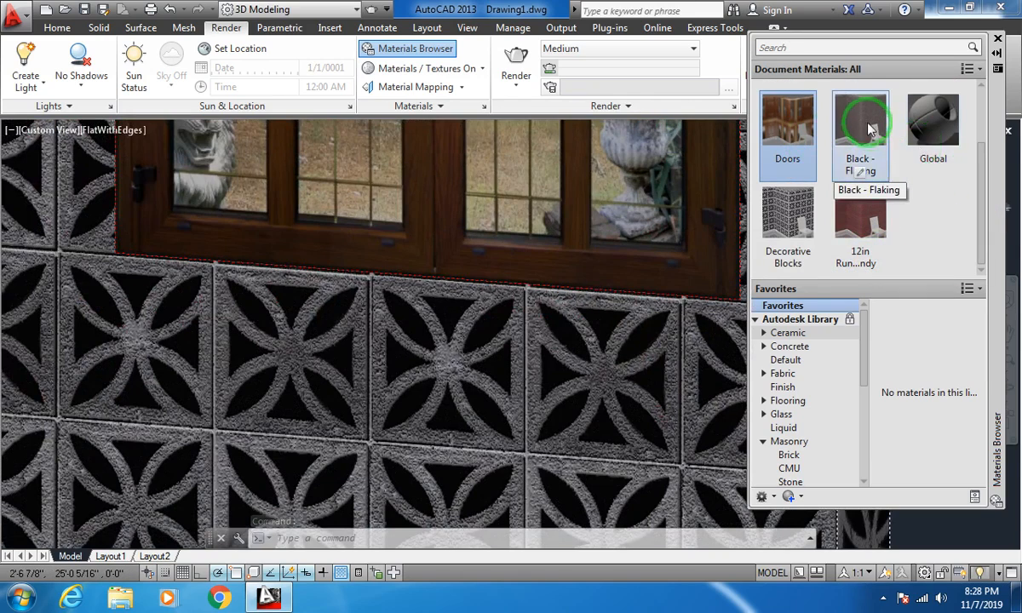
right_click(871, 128)
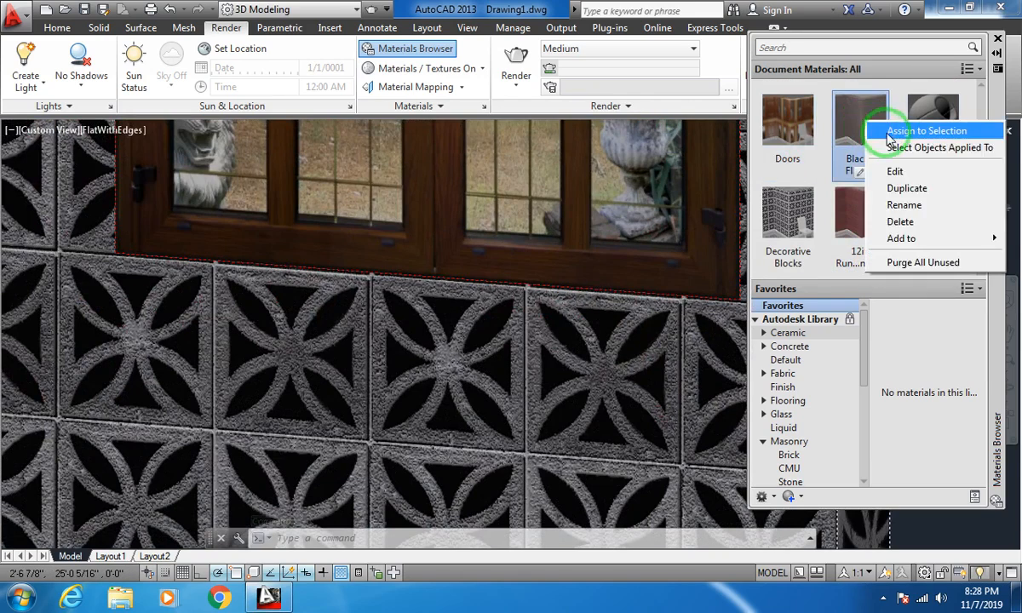
left_click(927, 131)
scroll(719, 274, "down", 5)
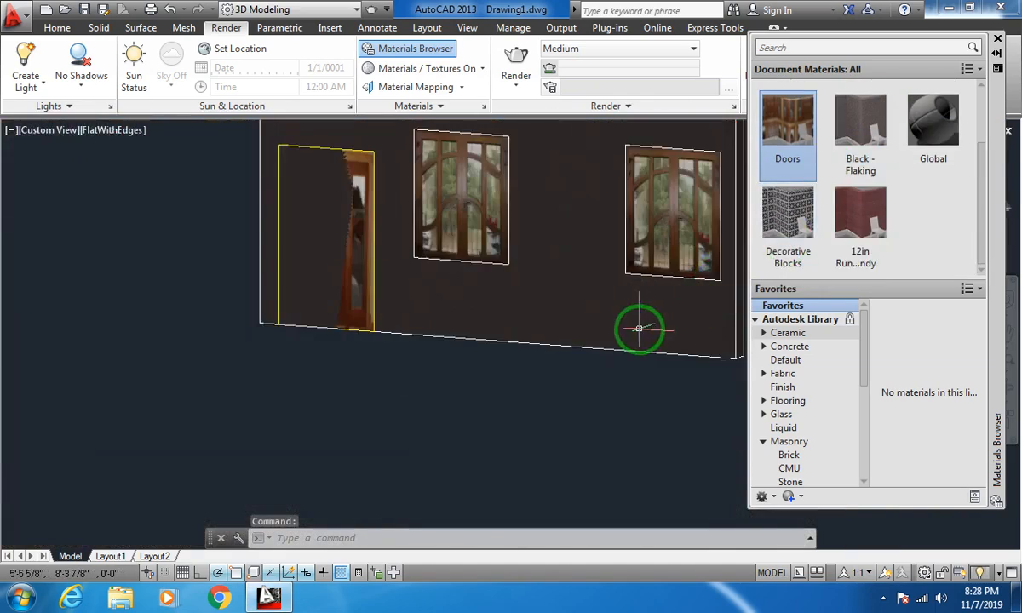
middle_click_drag(544, 349, 517, 304, "shift")
Apply the Weave - Brown material from the library's Masonry Brick category to the wall and check the pattern.
left_click(792, 456)
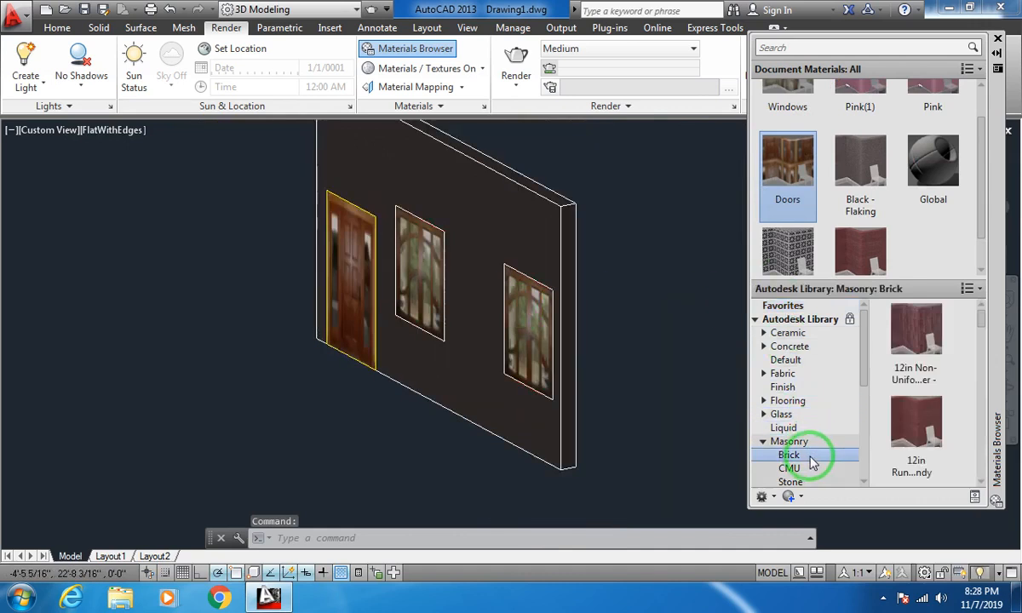
left_click_drag(981, 319, 984, 477)
right_click(906, 409)
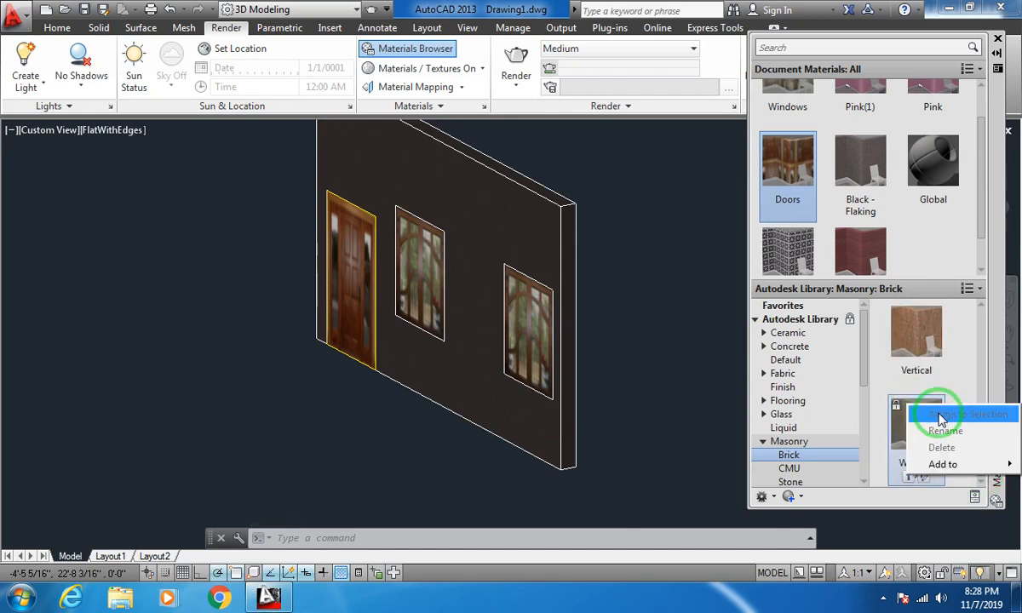
left_click_drag(906, 424, 484, 178)
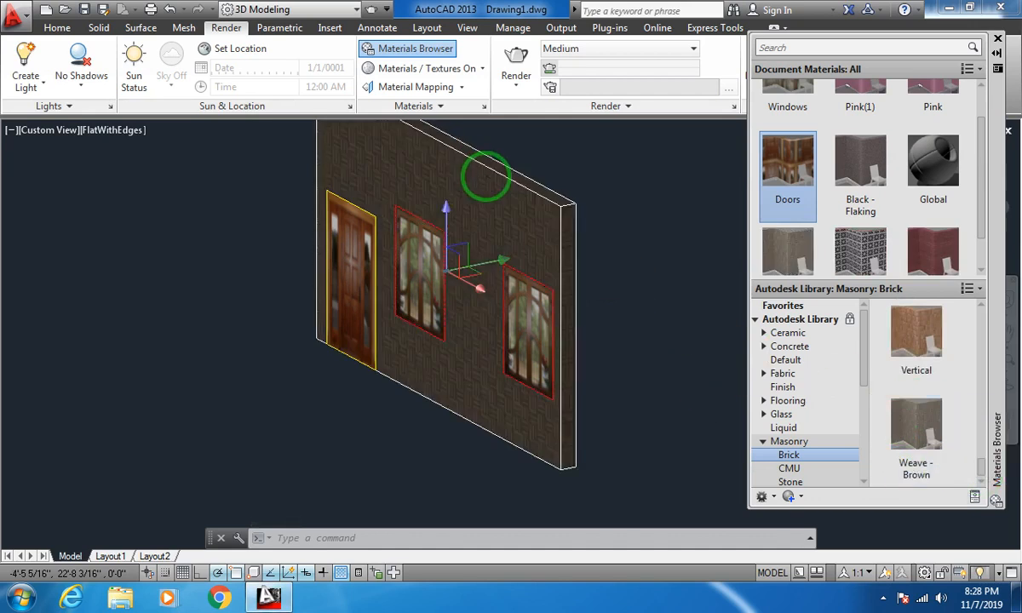
scroll(528, 273, "up", 5)
scroll(502, 252, "down", 2)
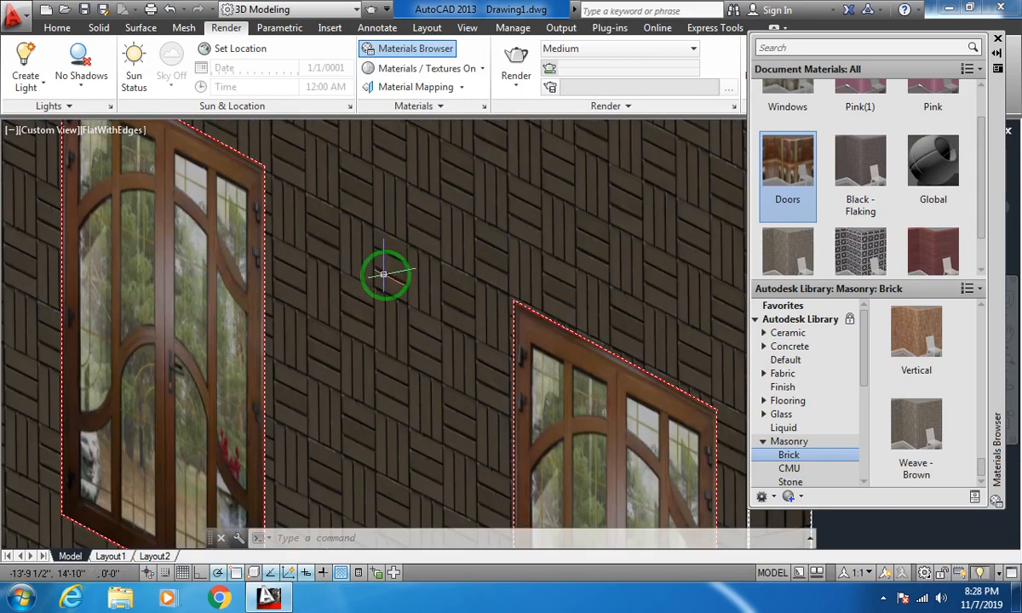
scroll(383, 273, "down", 4)
scroll(330, 280, "up", 4)
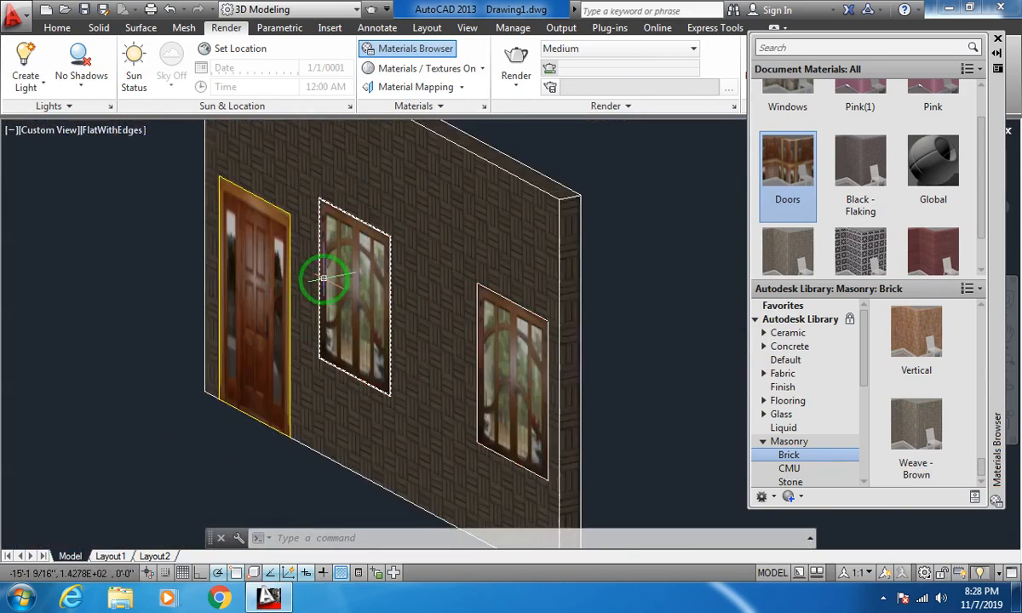
Delete the door block from the wall and display the model in 2D Wireframe.
left_click(357, 265)
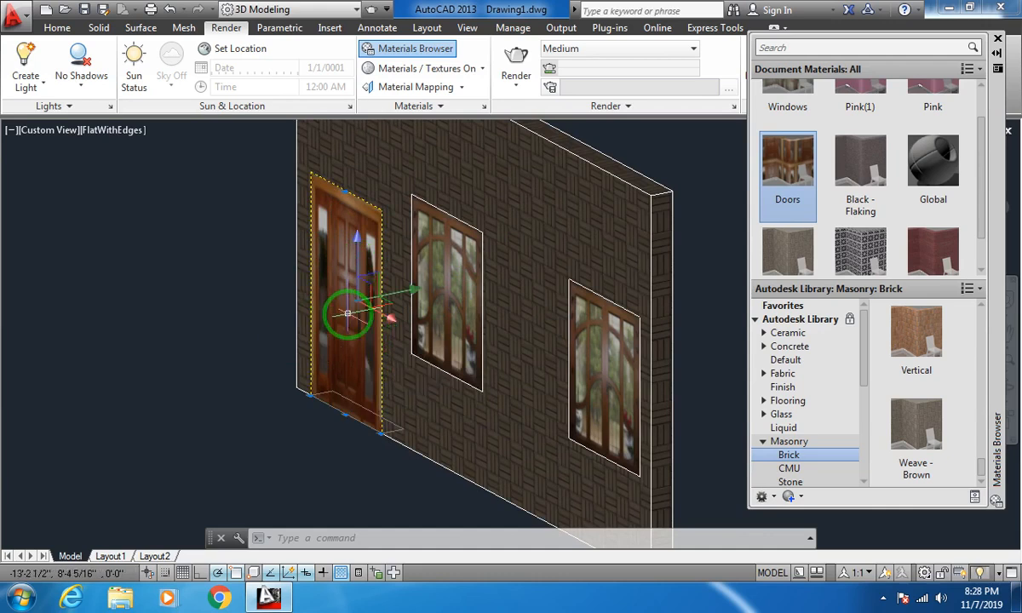
key("Delete")
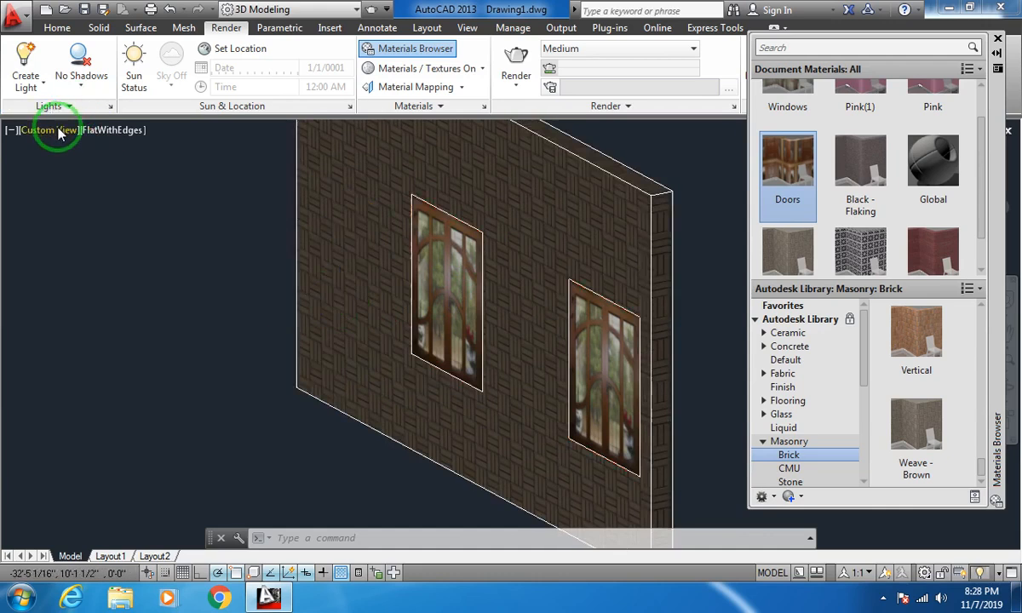
left_click(115, 130)
left_click(157, 173)
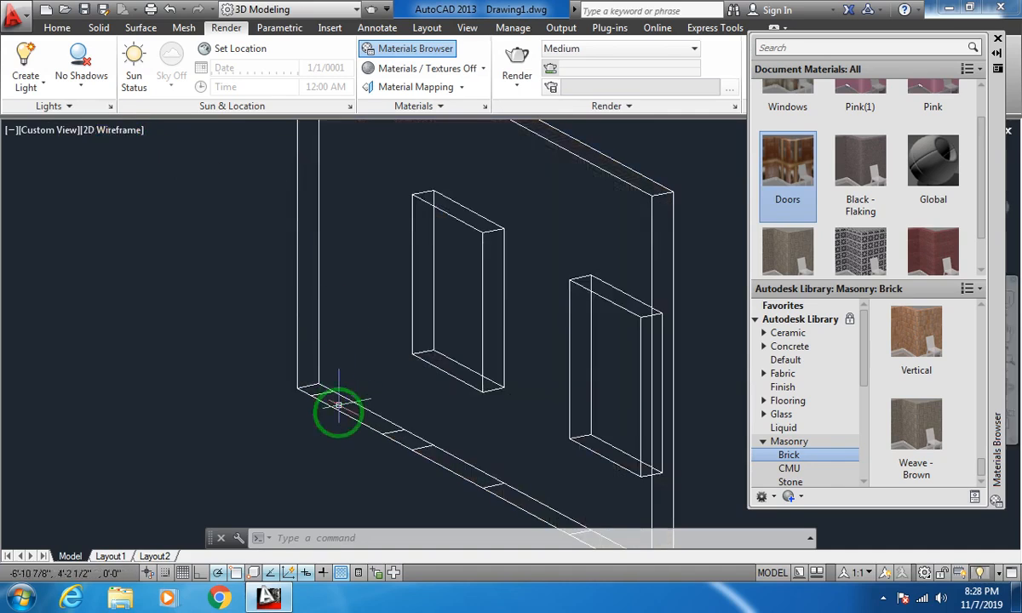
key("Return")
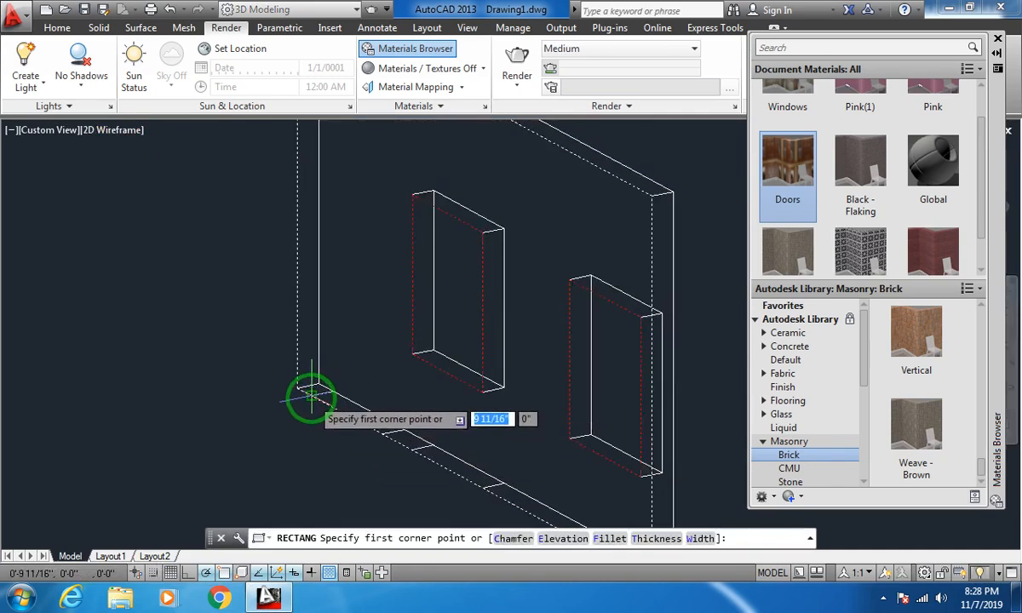
left_click(314, 395)
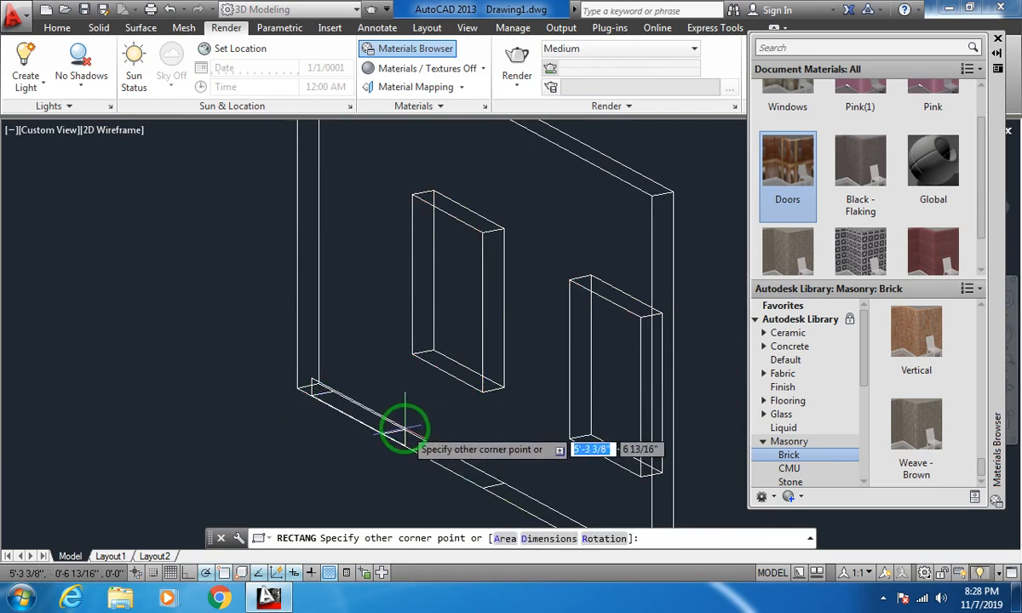
key("Escape")
In the SE Isometric view, draw a 4' by 9" rectangle over the door footprint at the wall's base.
scroll(393, 402, "up", 2)
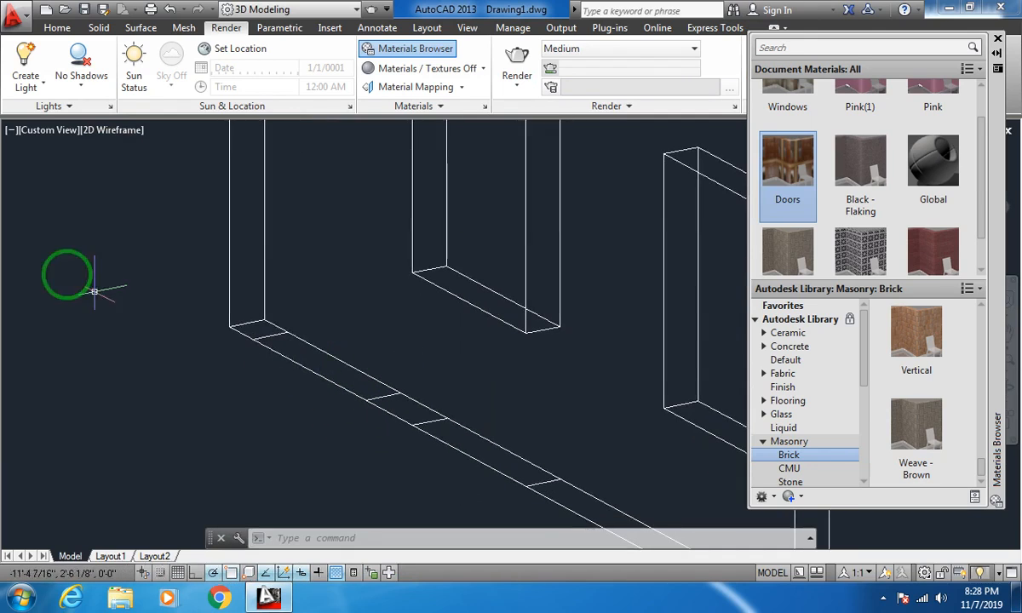
left_click(53, 132)
left_click(64, 293)
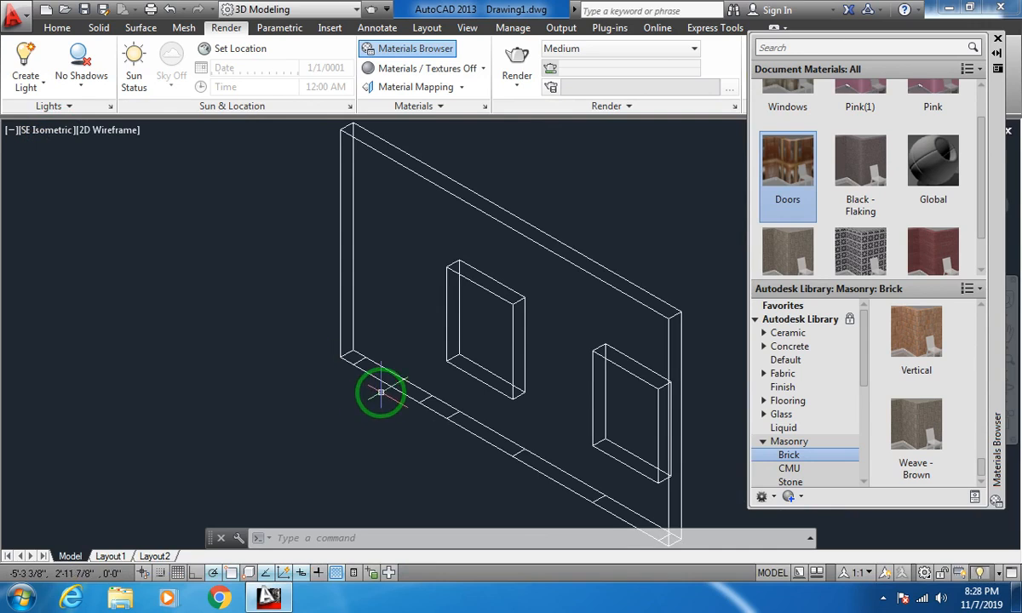
key("Return")
left_click(351, 357)
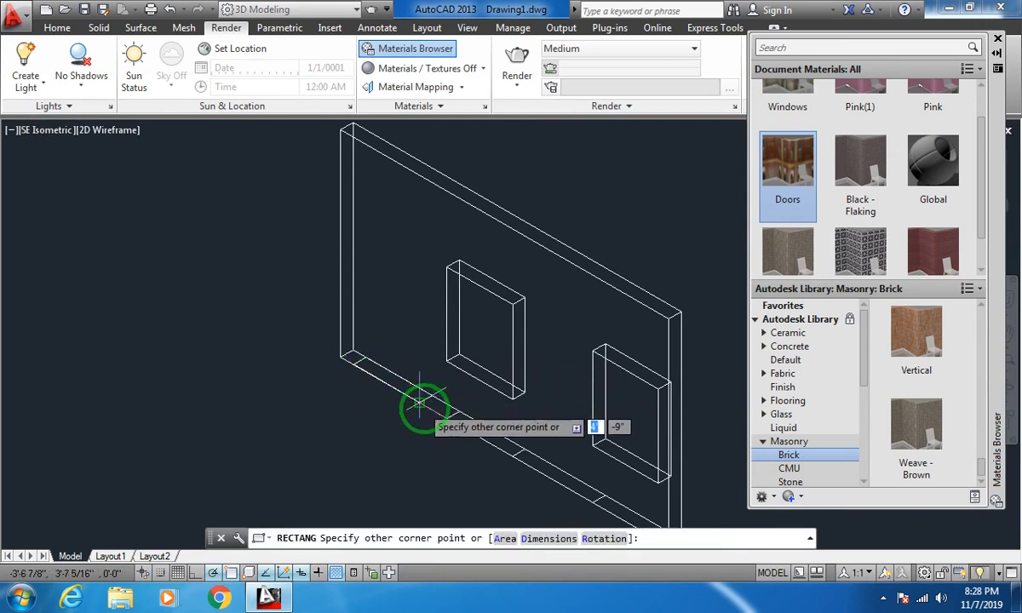
left_click(420, 403)
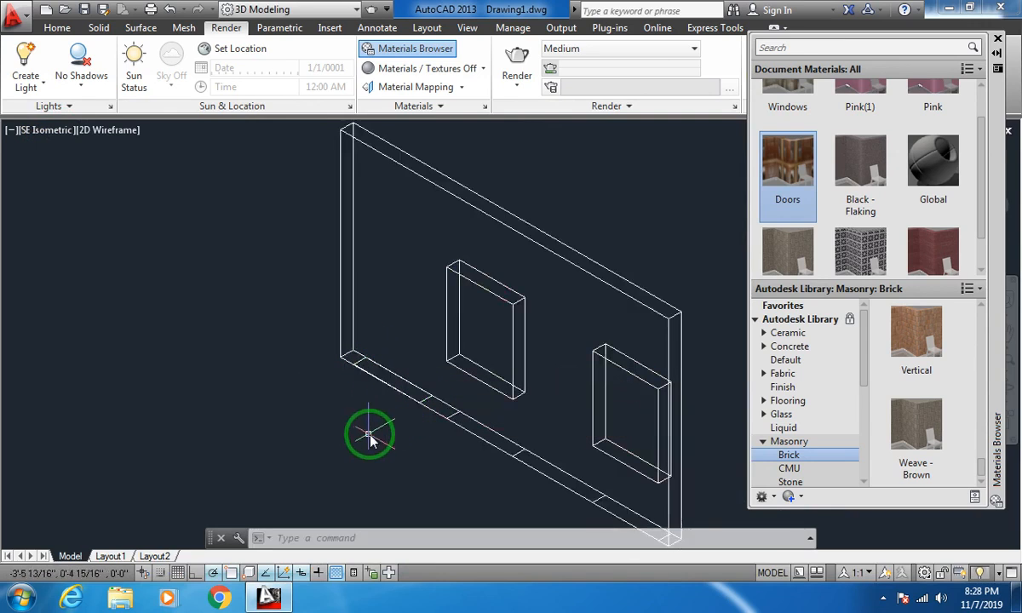
Extrude the door footprint rectangle to a height of 7'.
type("ext")
key("Return")
left_click(360, 359)
key("Return")
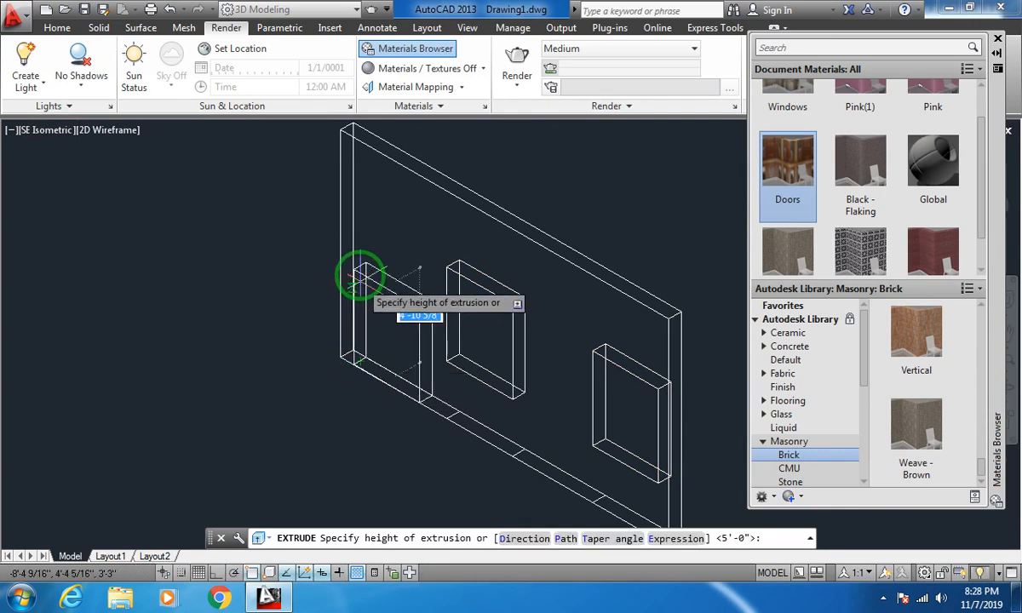
type("7")
key("Return")
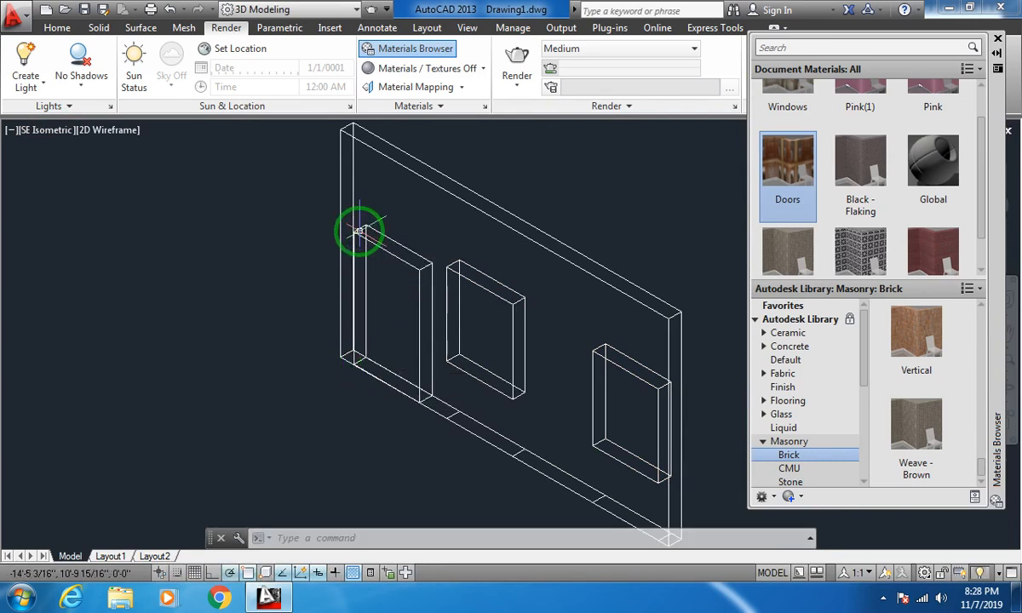
Assign the Doors material to the new door block and show the model in the FlatWithEdges visual style.
left_click(390, 248)
left_click(792, 183)
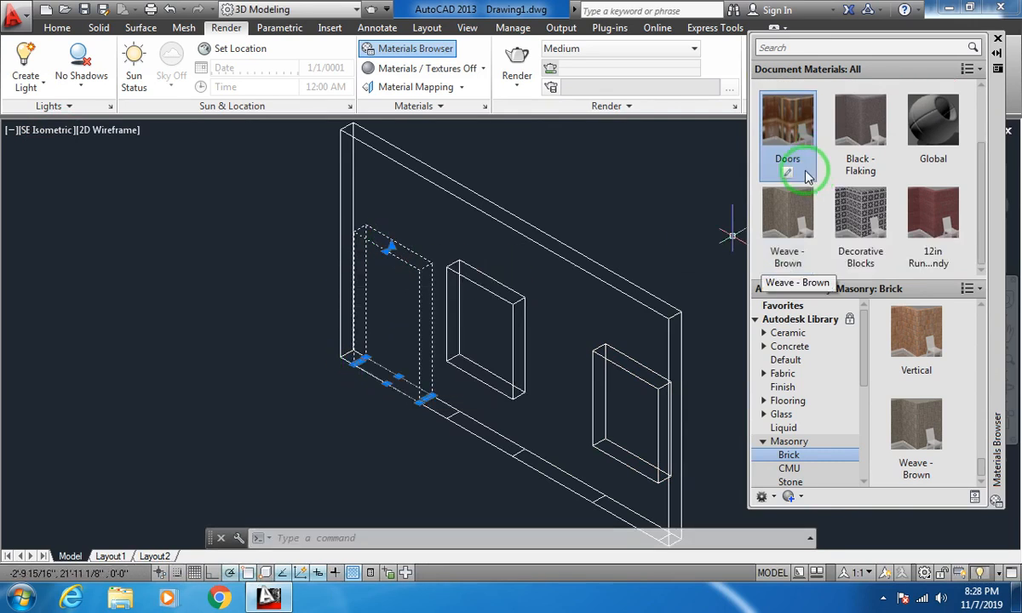
right_click(792, 128)
left_click(843, 137)
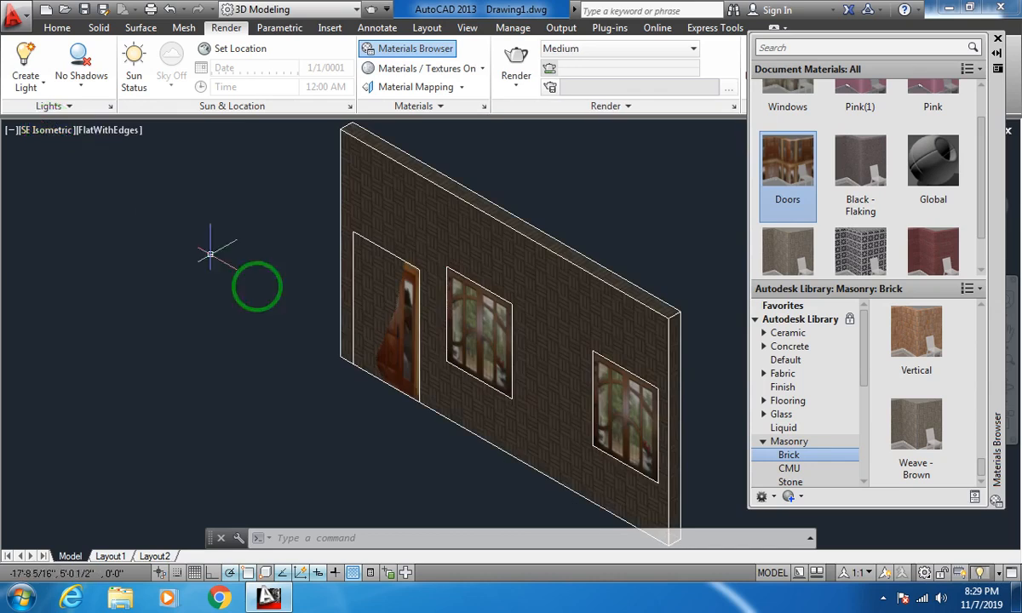
Examine the new door block, the windows and the woven brick wall up close and from nearly the front.
scroll(400, 305, "up", 3)
scroll(400, 303, "down", 5)
scroll(398, 306, "up", 4)
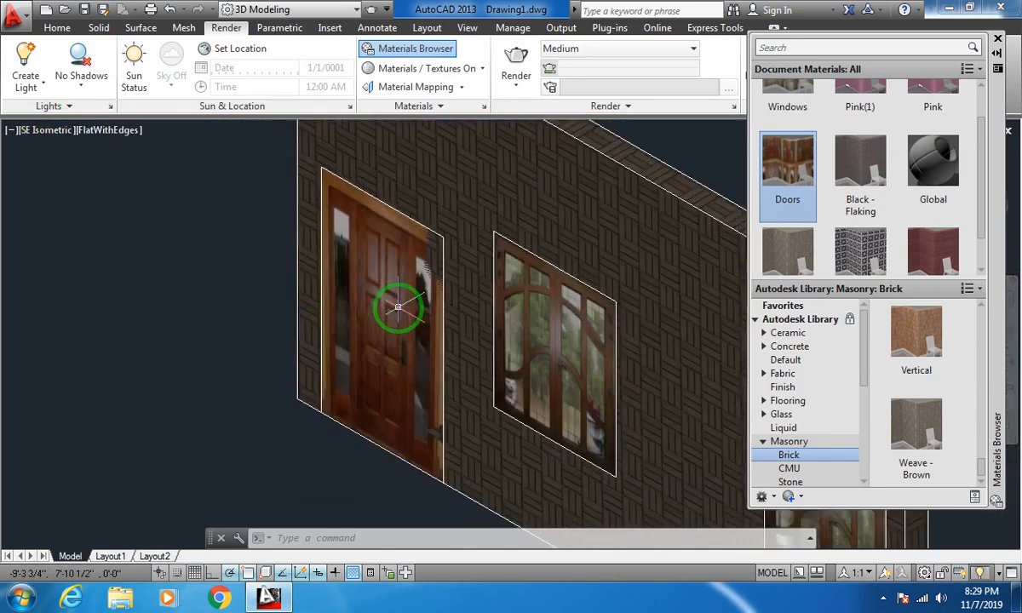
scroll(289, 250, "down", 5)
scroll(303, 205, "up", 5)
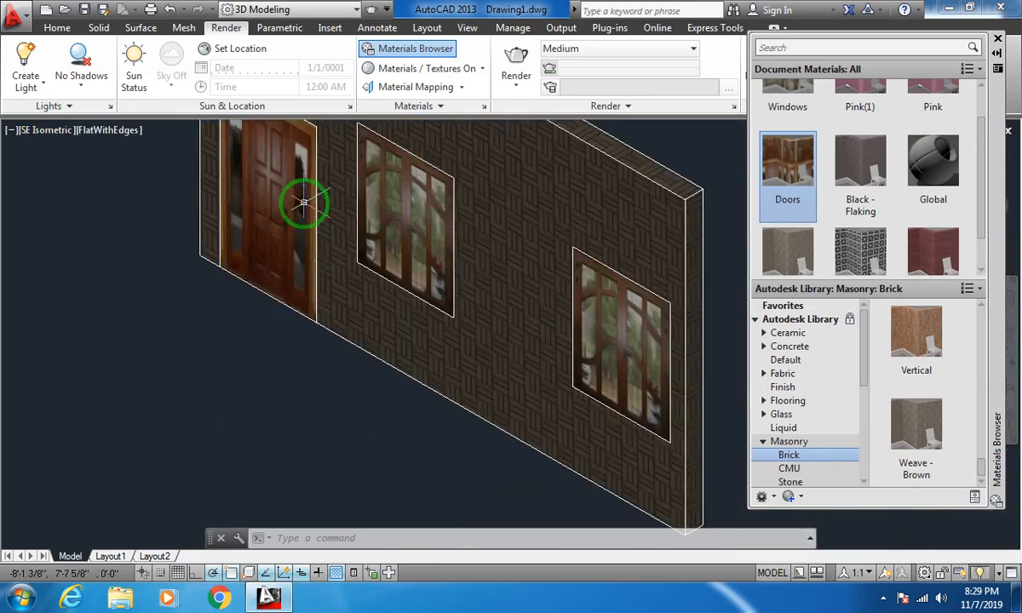
scroll(349, 305, "up", 3)
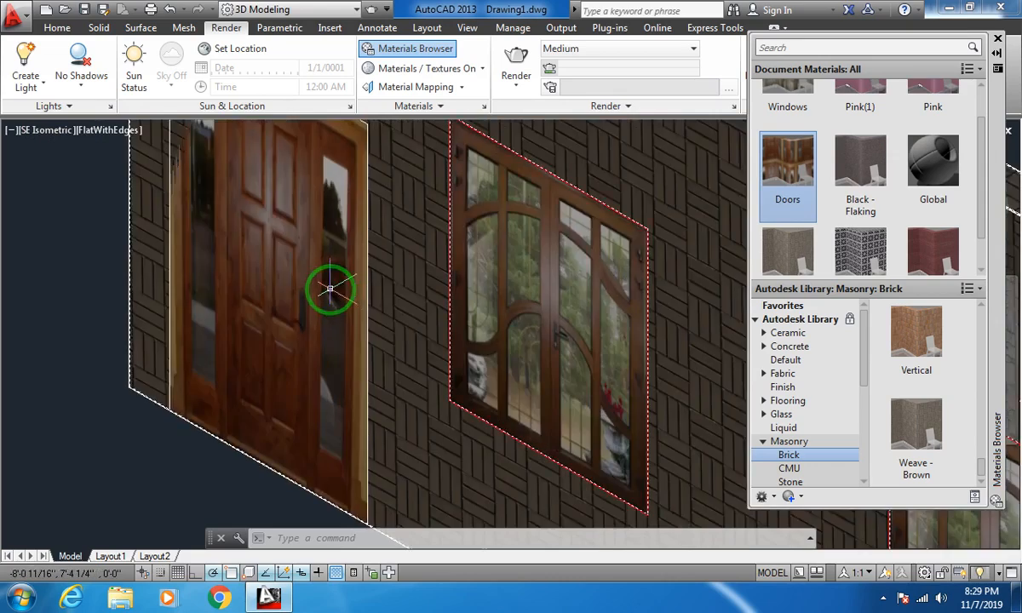
scroll(331, 290, "down", 2)
middle_click_drag(509, 306, 292, 303)
middle_click_drag(188, 303, 434, 293)
scroll(353, 269, "down", 4)
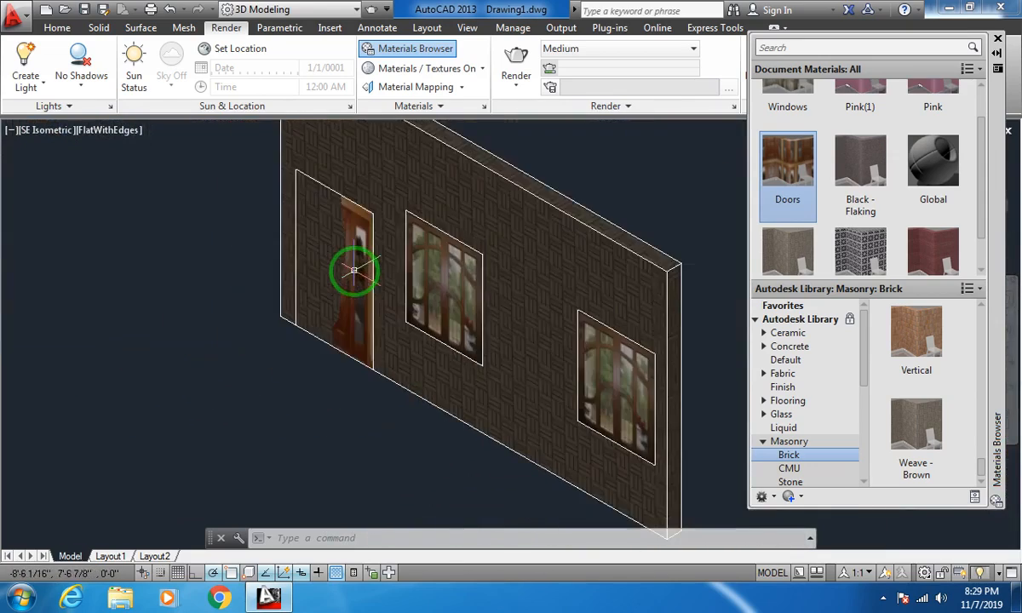
scroll(336, 242, "up", 5)
scroll(349, 327, "down", 4)
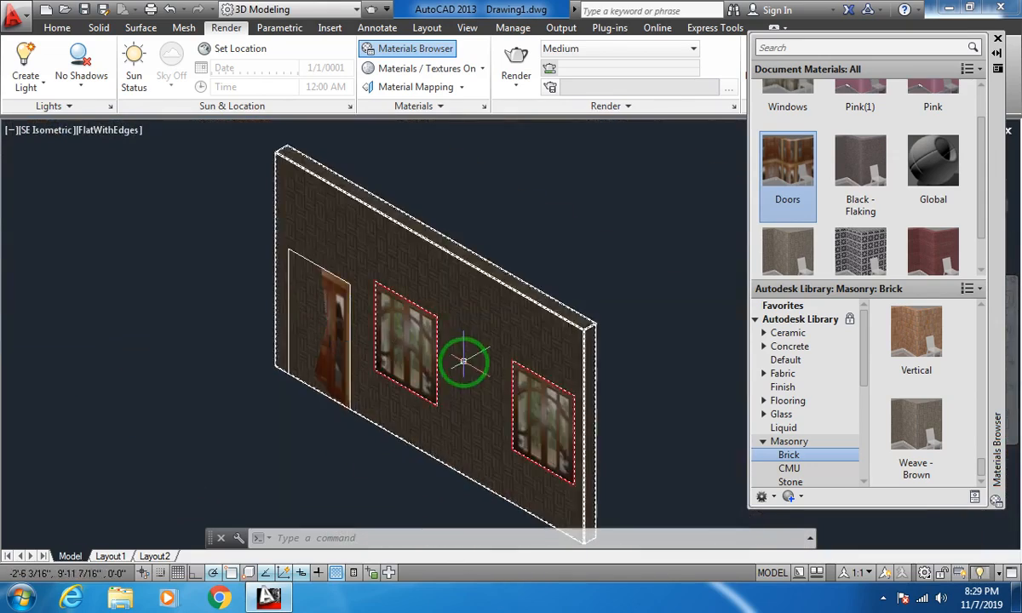
scroll(379, 253, "up", 4)
scroll(297, 308, "down", 2)
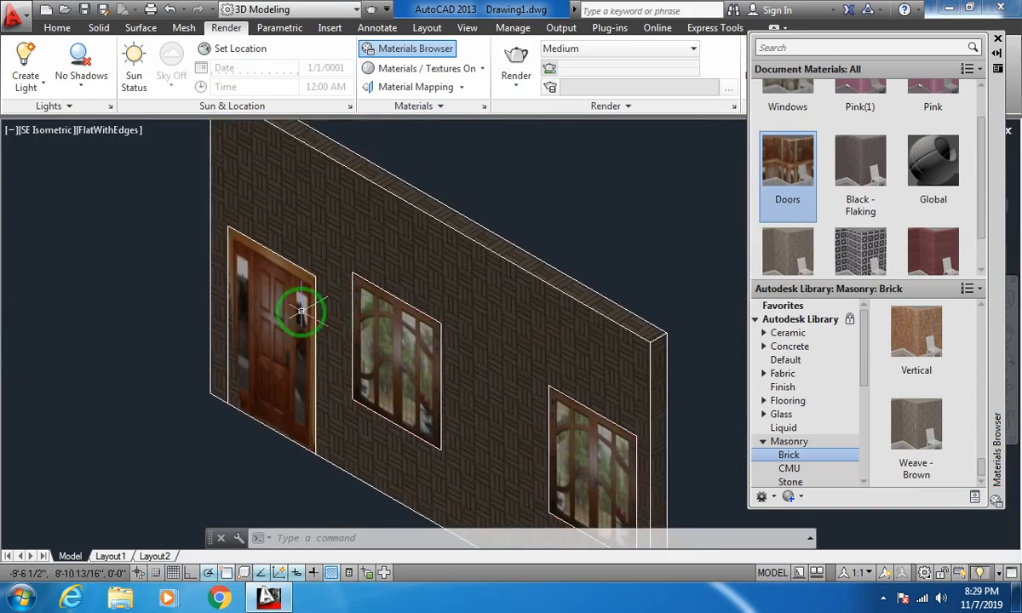
scroll(470, 320, "up", 2)
middle_click_drag(431, 326, 458, 327, "shift")
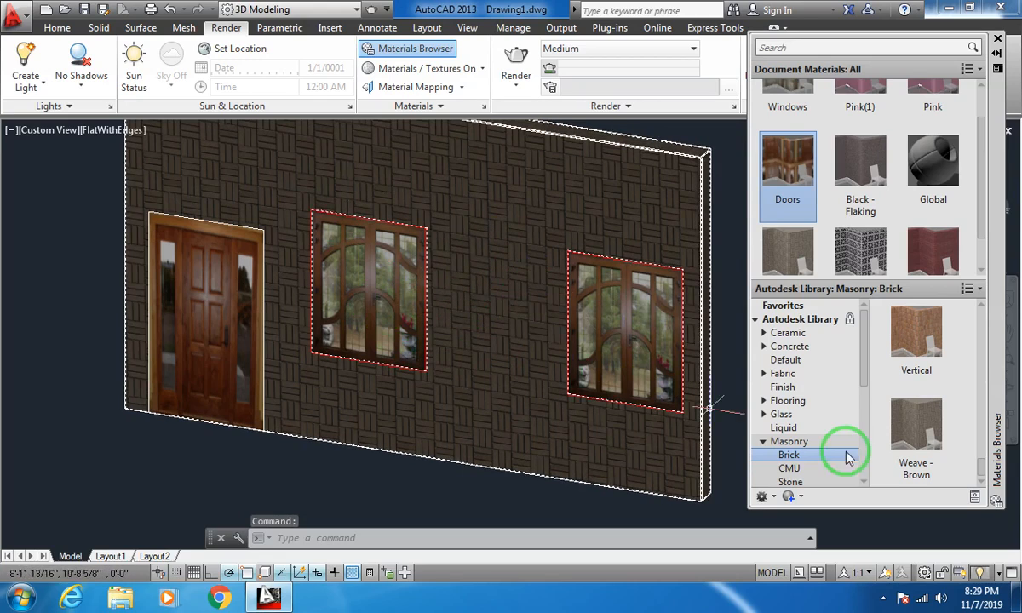
Apply a smoked mirror material from the library's Mirror category to the wall.
left_click_drag(862, 354, 867, 405)
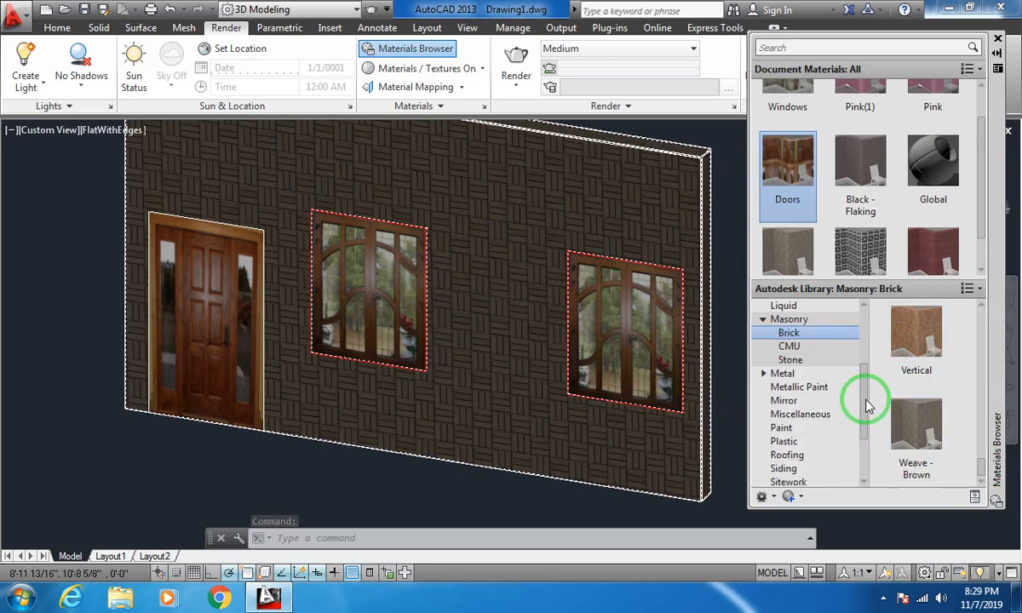
left_click(802, 407)
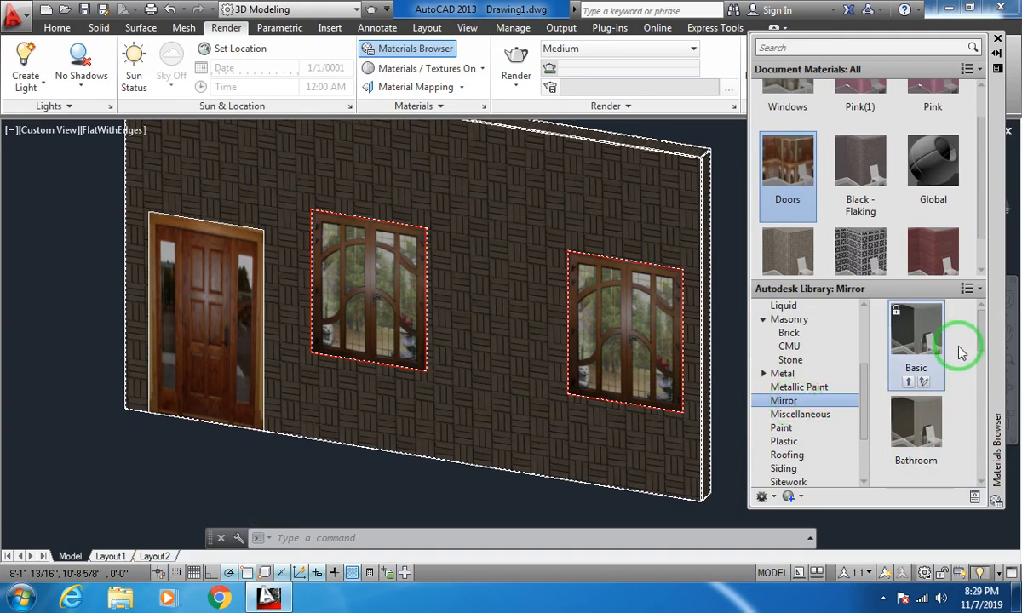
left_click_drag(982, 335, 981, 435)
left_click_drag(920, 386, 520, 178)
scroll(916, 460, "down", 1)
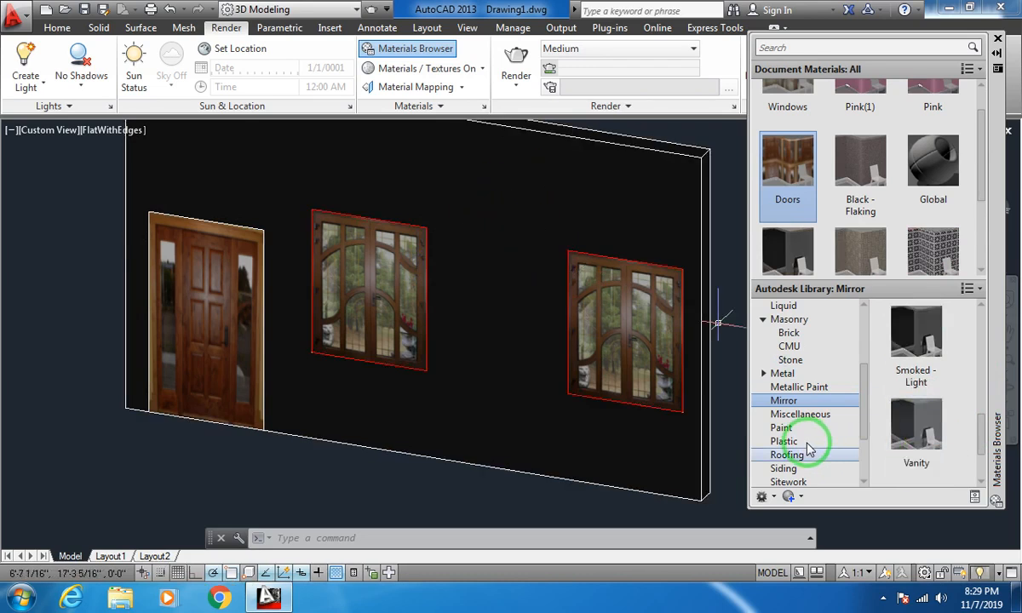
Apply the Shake - Handsplit material from the library's Roofing category to the wall.
left_click(800, 457)
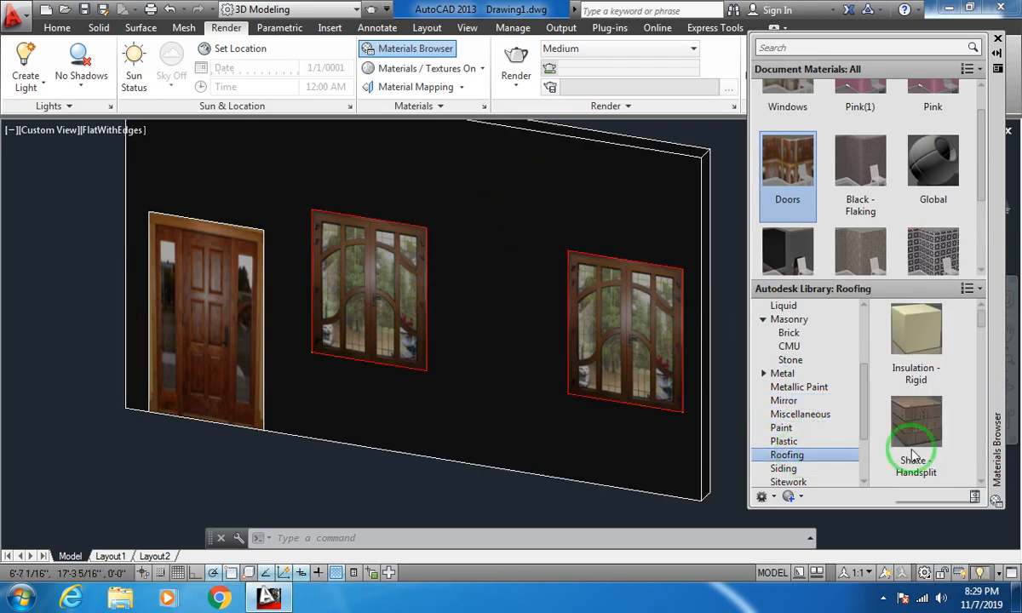
left_click_drag(912, 426, 597, 248)
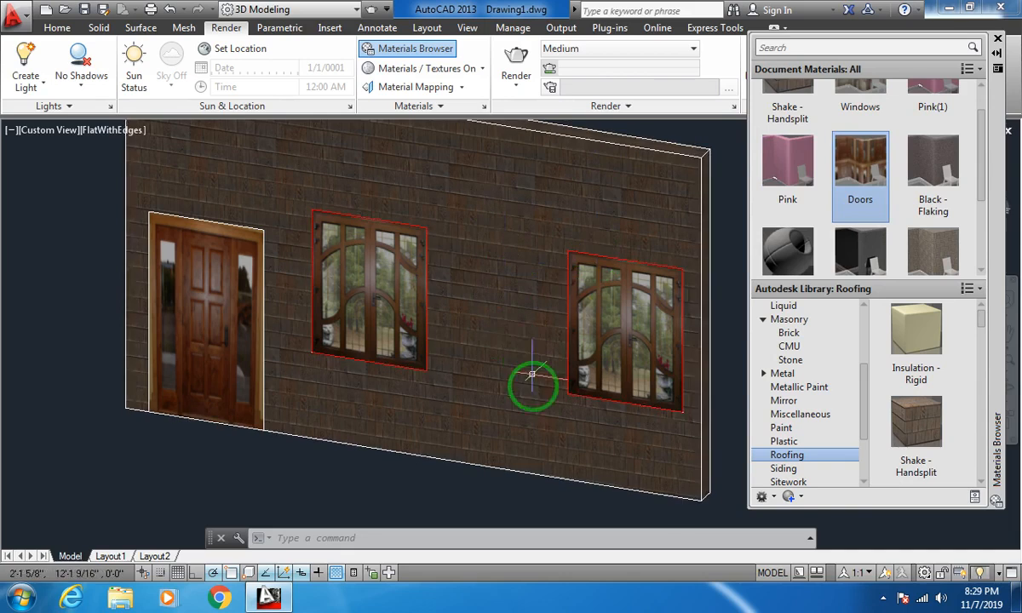
Apply the pink Shingle material from the library's Roofing category to the wall and check how its texture looks.
left_click_drag(981, 322, 979, 347)
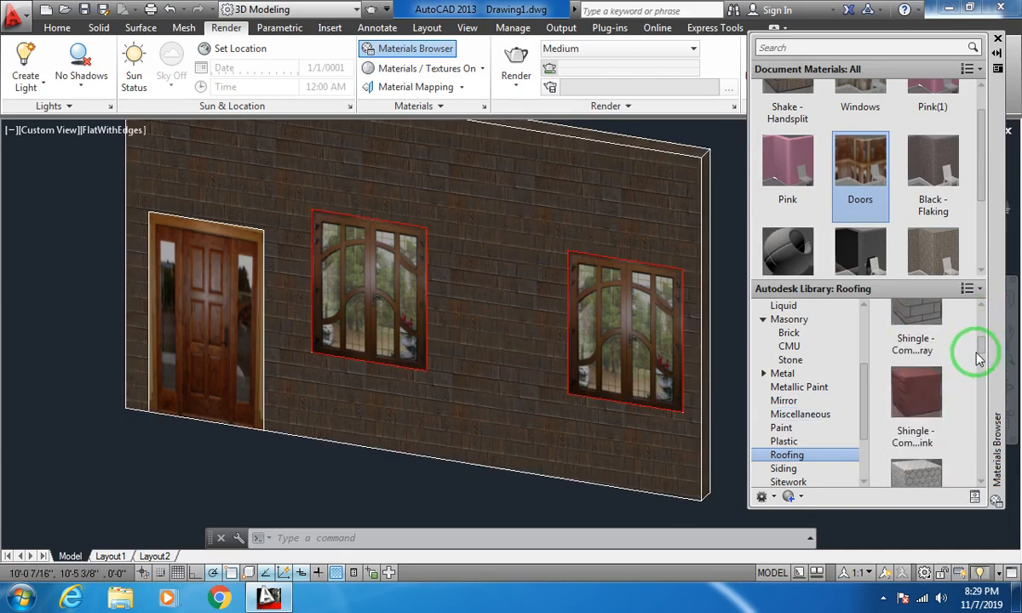
left_click_drag(916, 392, 555, 176)
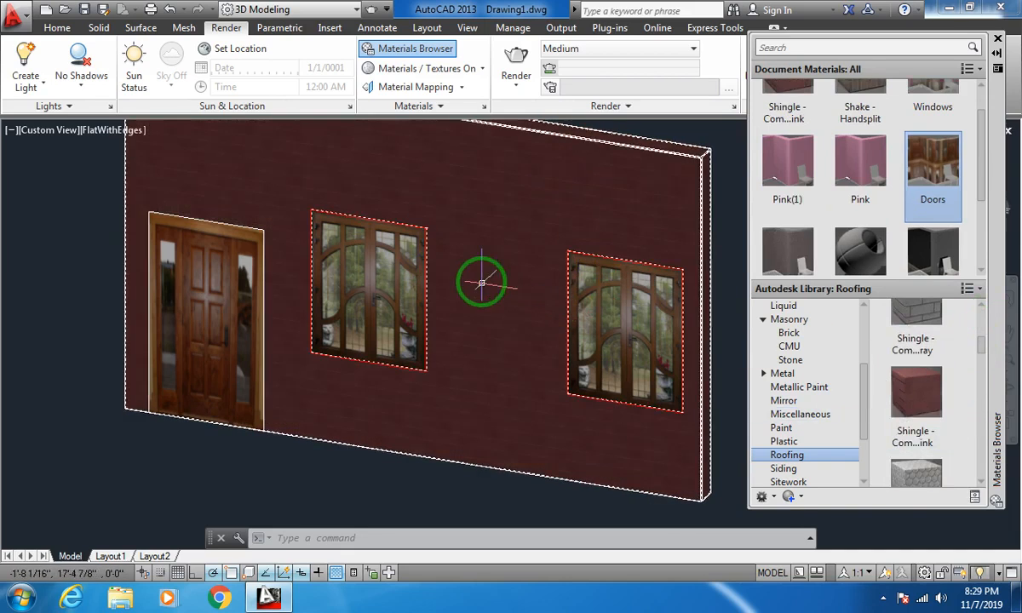
scroll(493, 276, "up", 3)
scroll(504, 287, "down", 1)
scroll(504, 287, "down", 3)
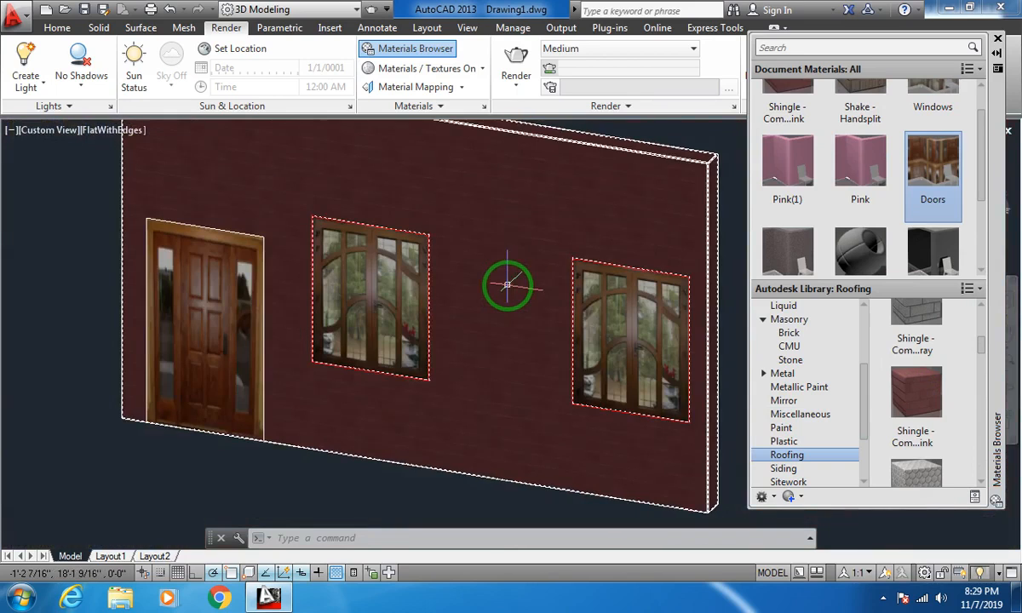
scroll(984, 345, "up", 1)
Try the Shingle - Rough Gray and Slate - Gray materials from the library's Roofing category on the wall.
left_click_drag(984, 345, 988, 365)
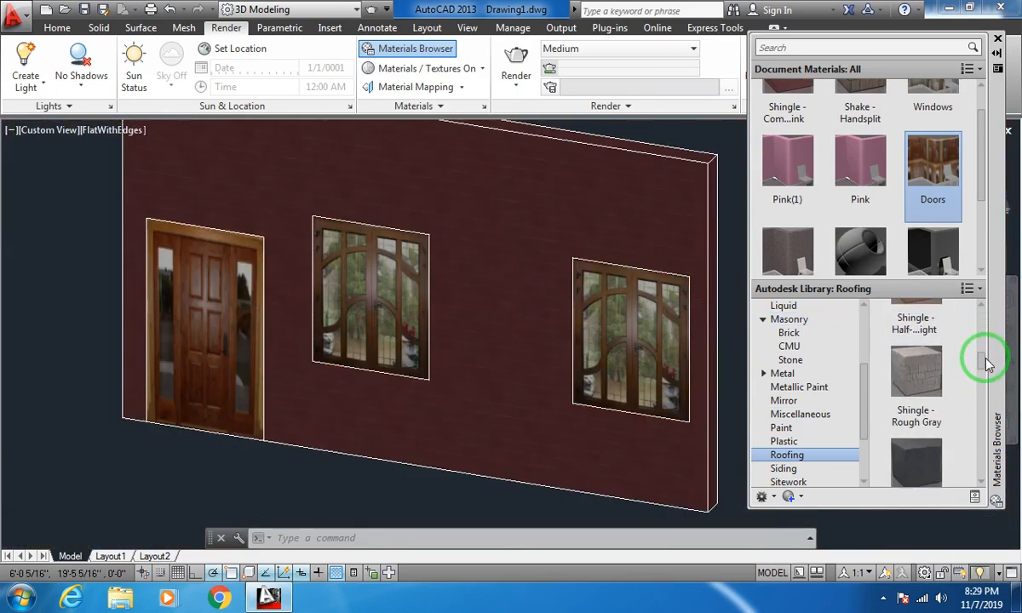
left_click_drag(927, 382, 500, 178)
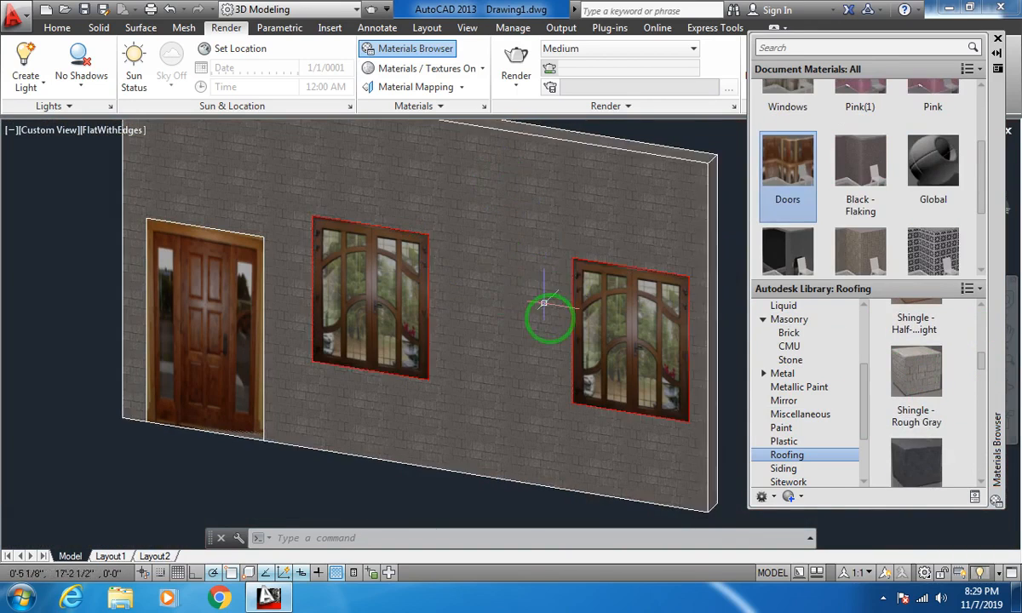
left_click_drag(984, 362, 986, 422)
left_click_drag(917, 337, 493, 209)
Apply the Spanish Tile material from the library's Roofing category to the wall and view the whole model.
left_click_drag(941, 430, 524, 171)
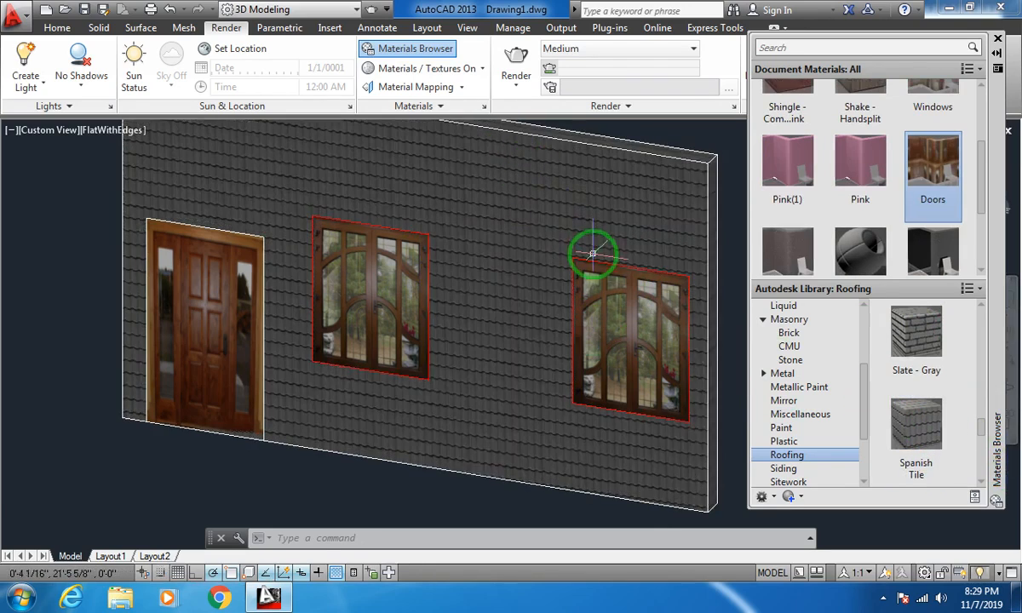
scroll(592, 248, "up", 5)
scroll(592, 249, "down", 5)
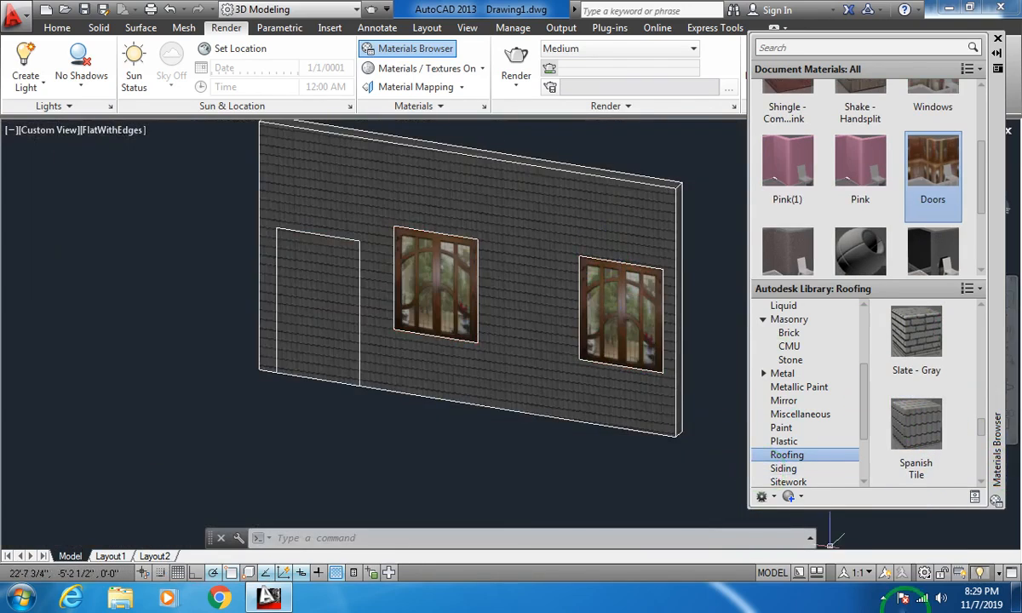
left_click(883, 601)
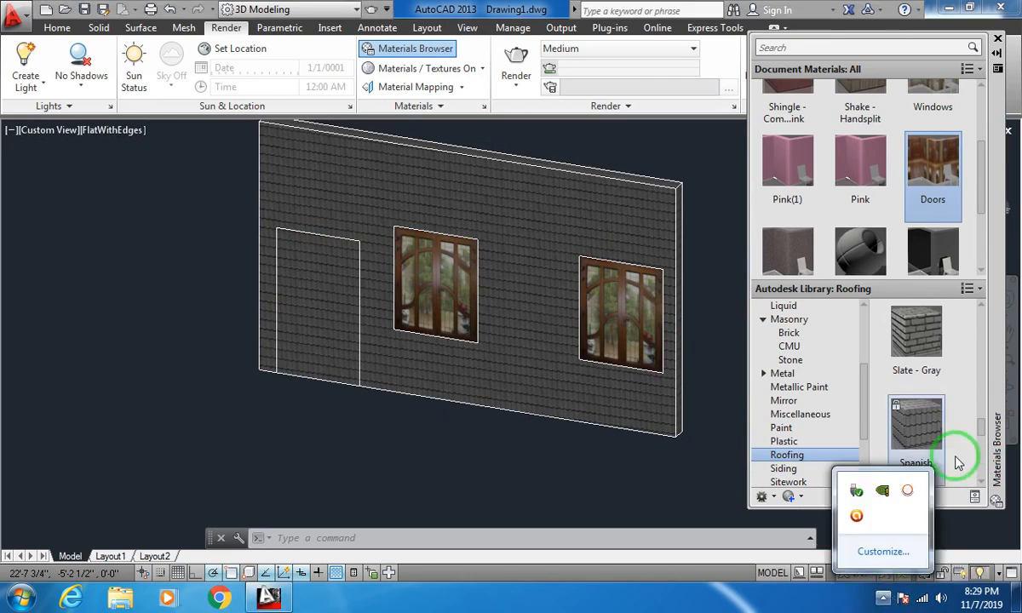